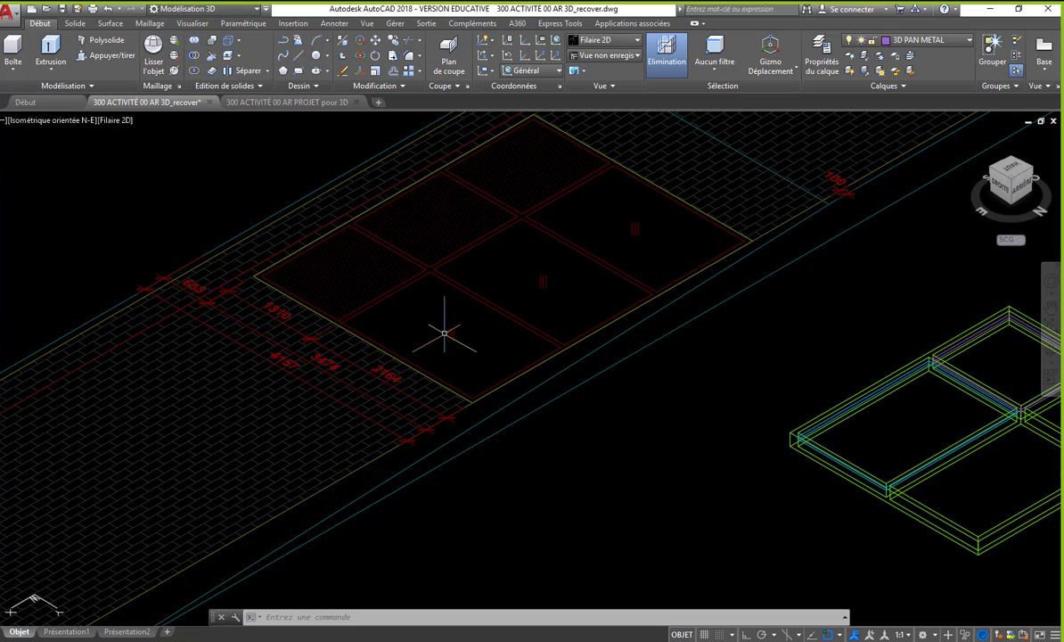
scroll(492, 276, down, 3)
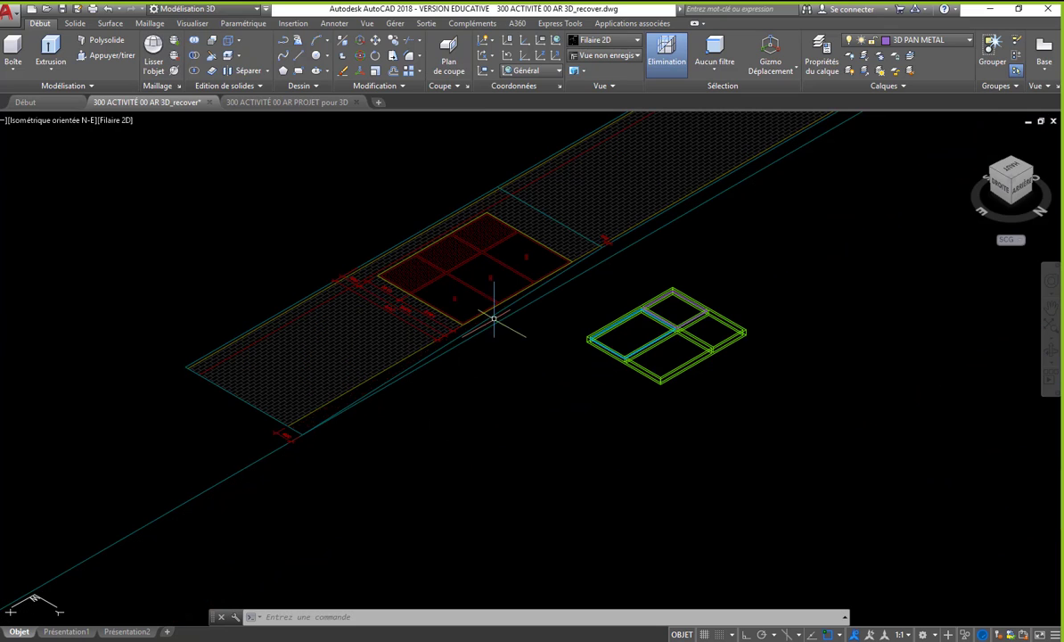
click(655, 356)
click(913, 48)
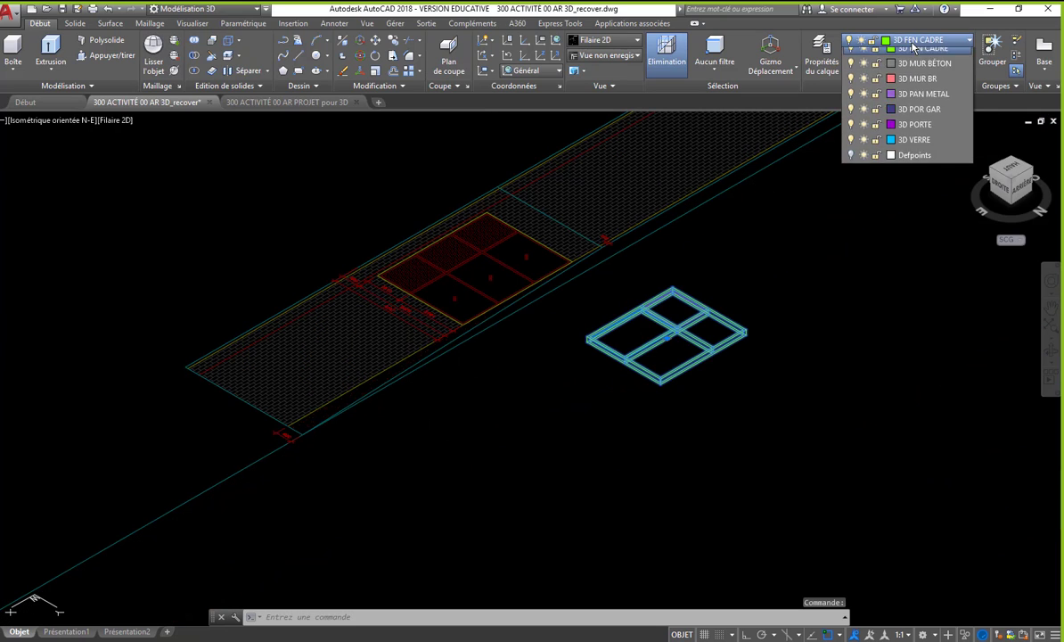
key(Escape)
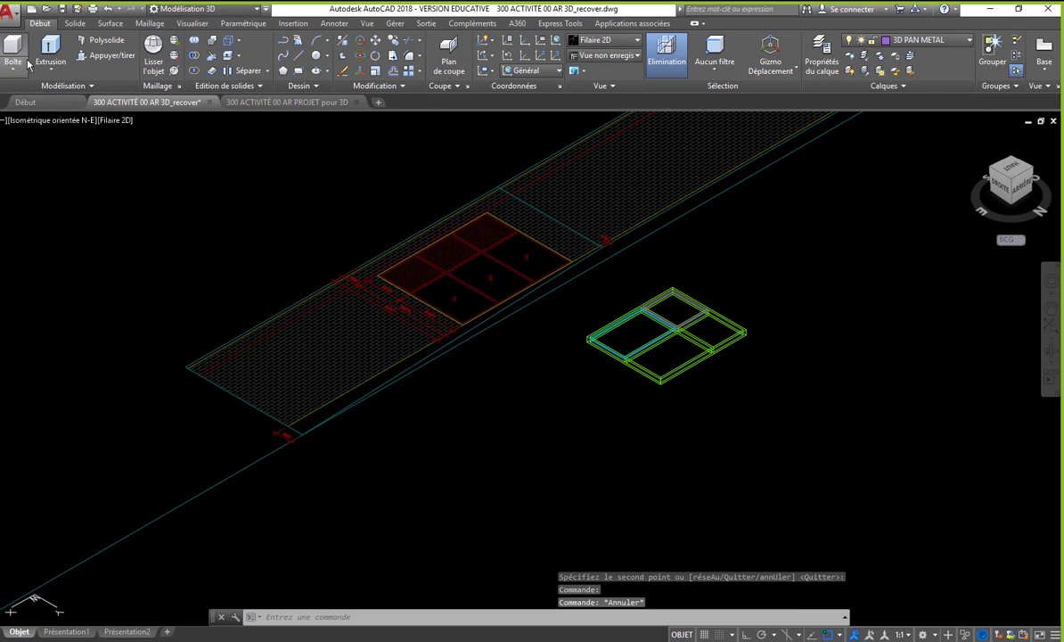
click(13, 53)
scroll(387, 265, up, 4)
scroll(334, 284, down, 2)
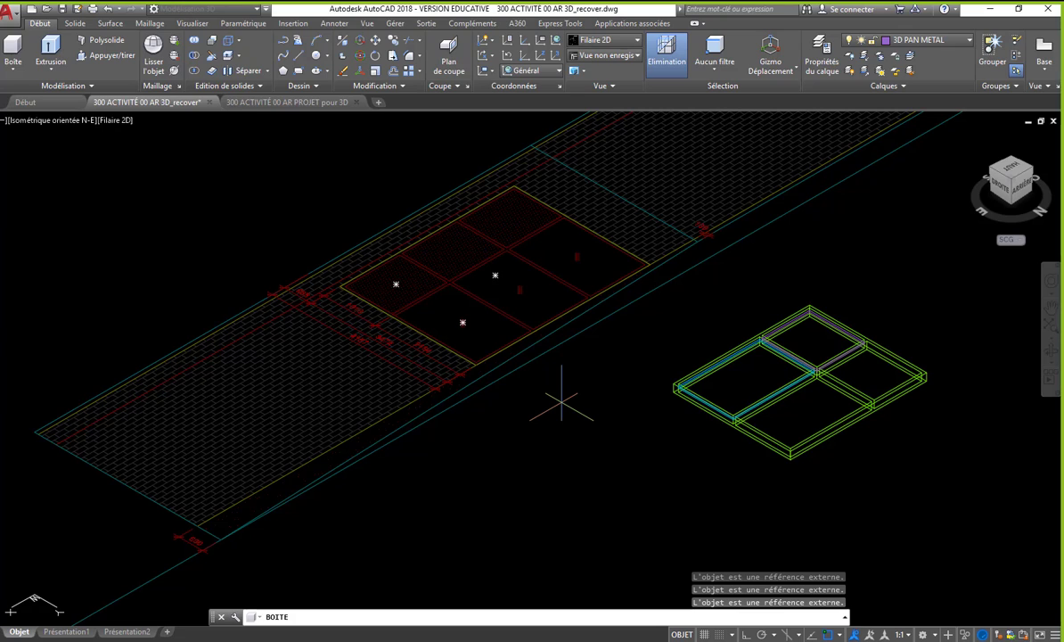
key(Escape)
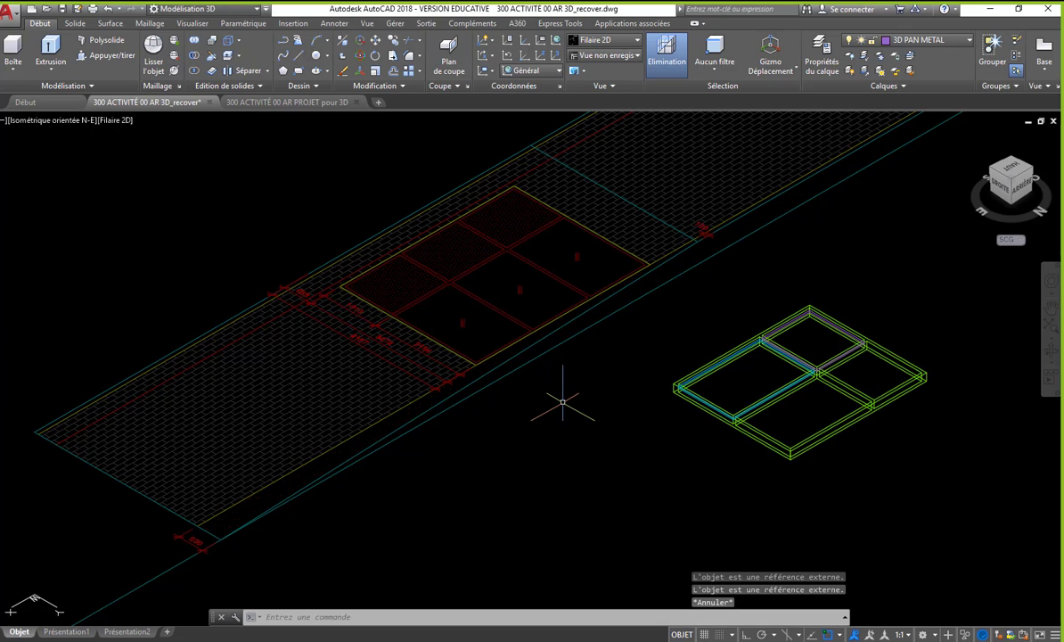
- Copy the green window frame from its lowest corner to beside the outer corner of the six-pane outline on the elevation
text(co)
key(Return)
click(803, 467)
click(786, 450)
key(Return)
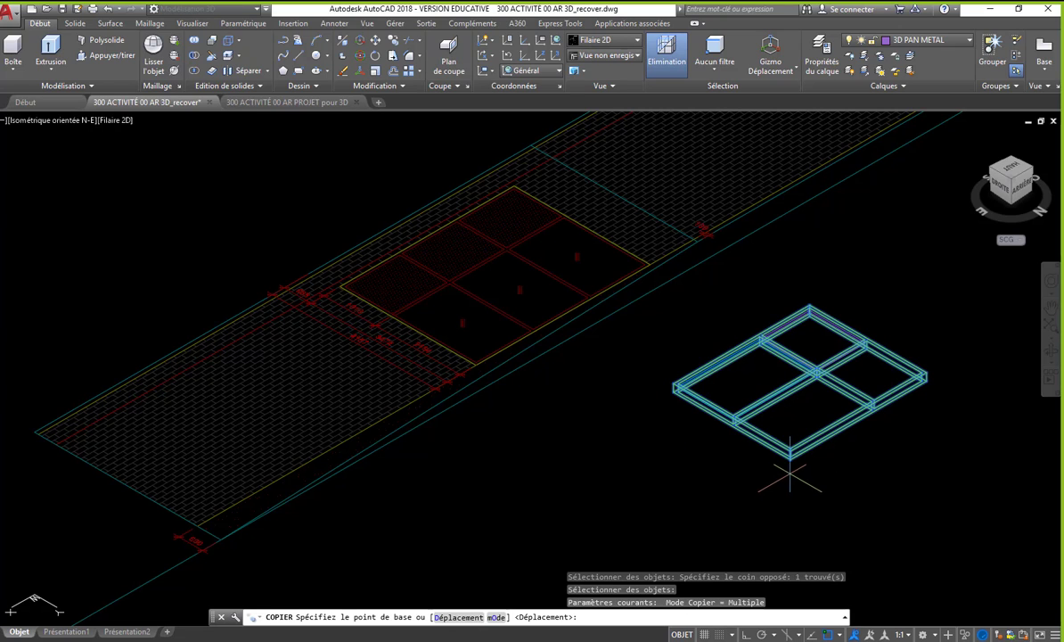
click(790, 459)
scroll(683, 273, up, 3)
scroll(503, 290, up, 2)
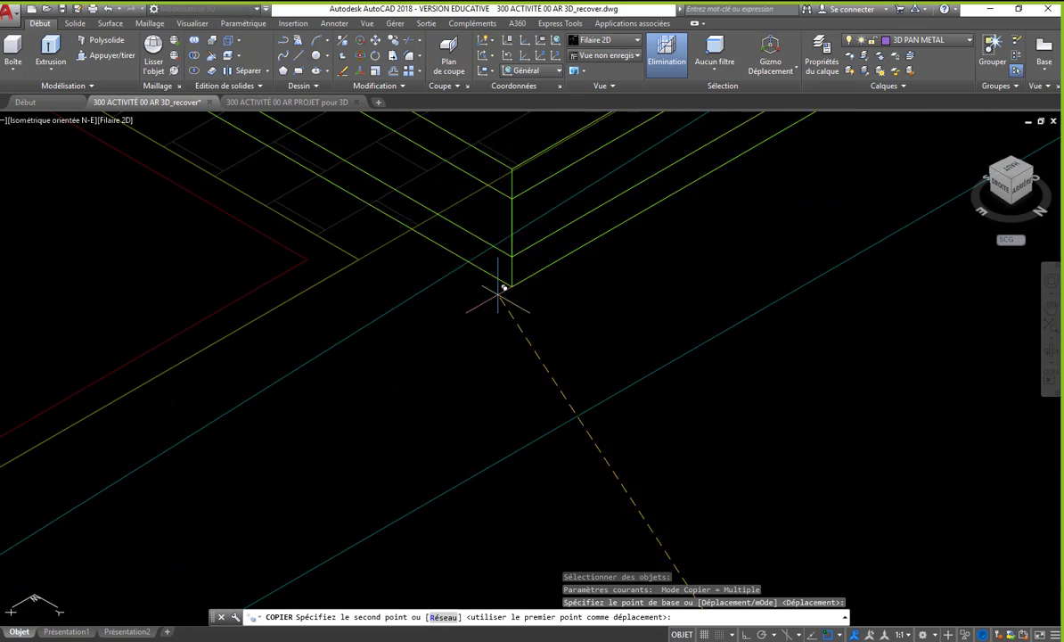
click(359, 259)
key(Return)
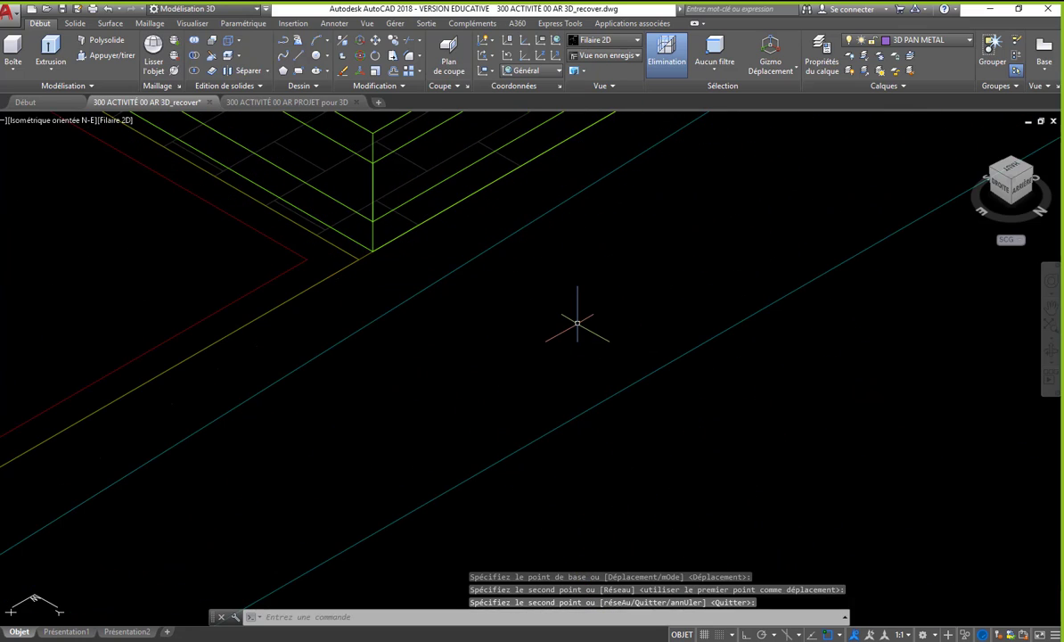
- Move the copied frame so its bottom corner meets the outer corner of the six-pane outline exactly
text(dp)
key(Return)
click(368, 214)
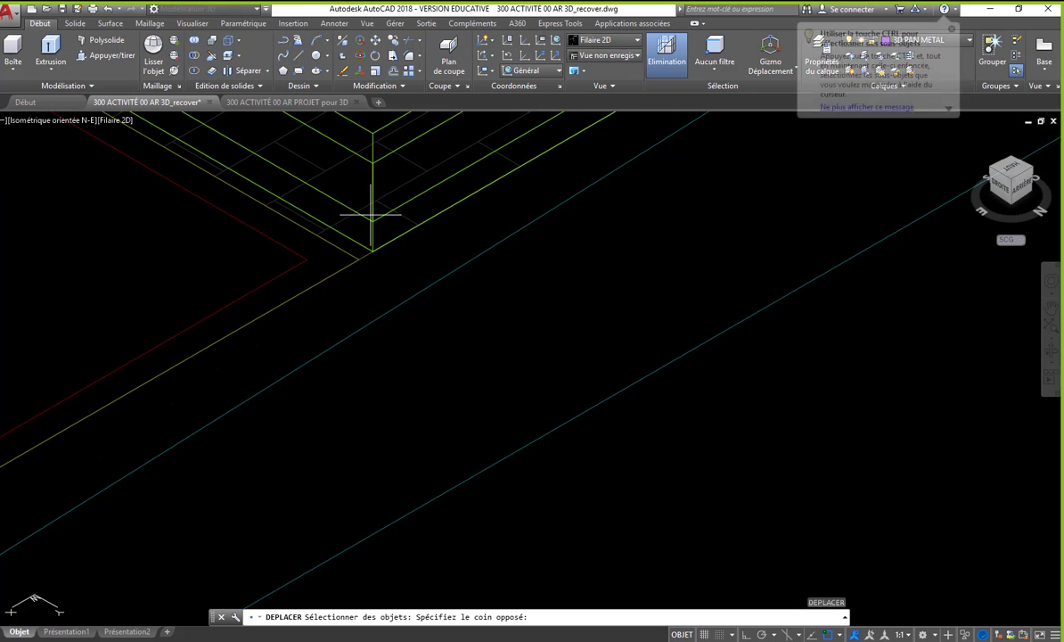
click(362, 251)
key(Return)
click(372, 251)
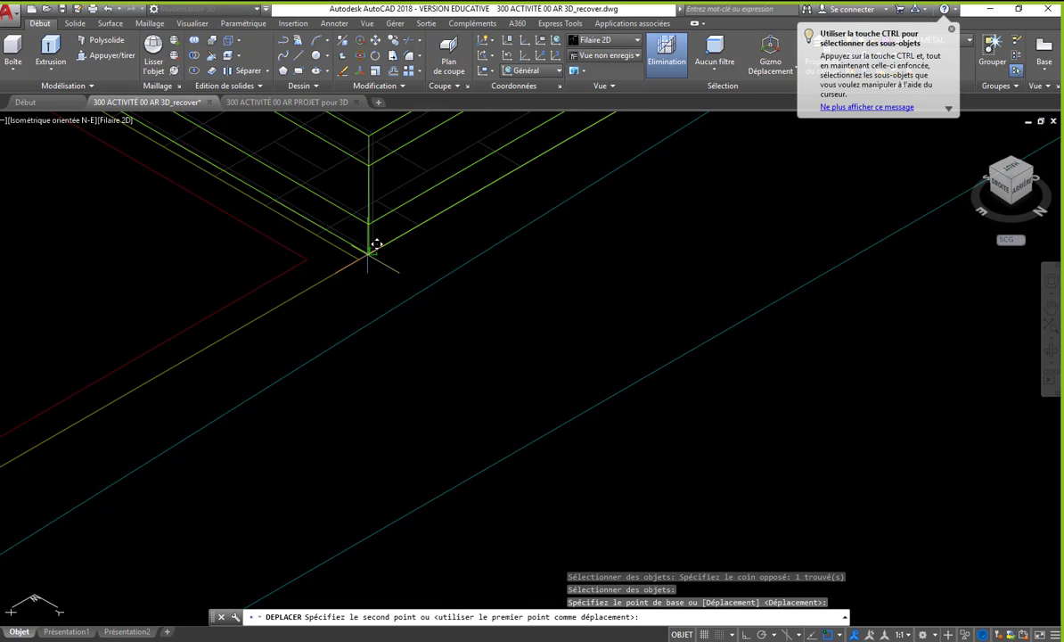
click(358, 259)
scroll(568, 346, down, 4)
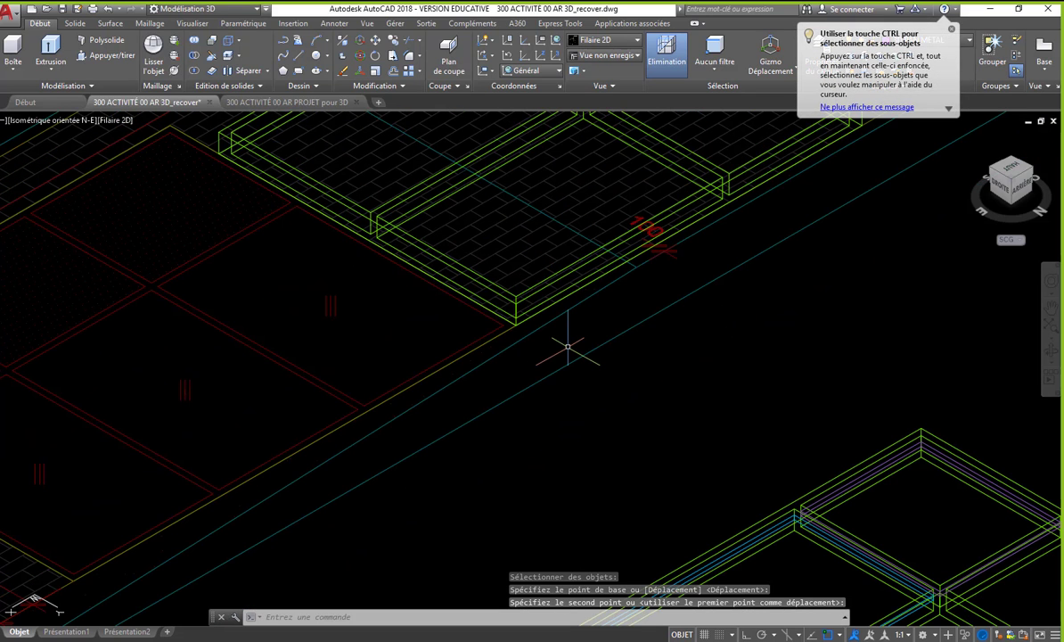
scroll(525, 350, up, 3)
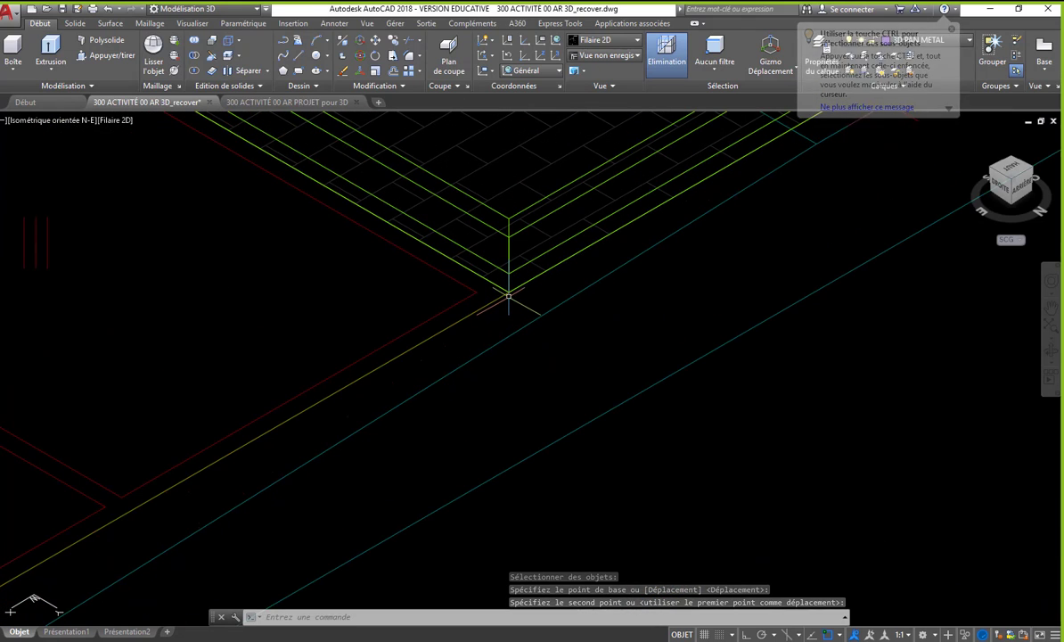
scroll(509, 236, down, 3)
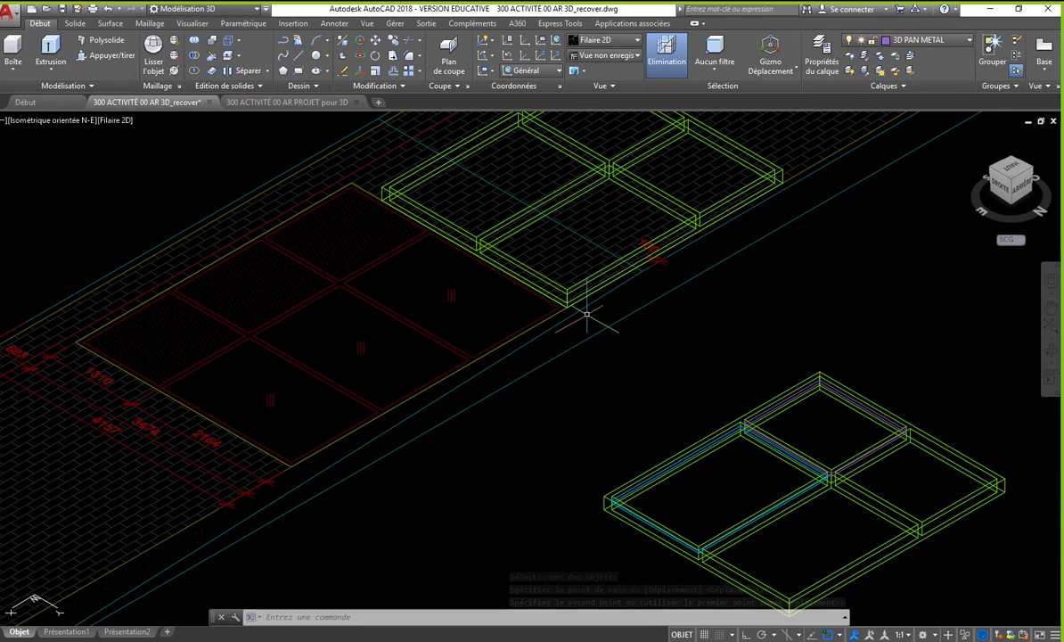
- Draw a box over the whole six-pane outline, taking its height from the copied frame, and delete that frame copy
click(13, 51)
click(77, 342)
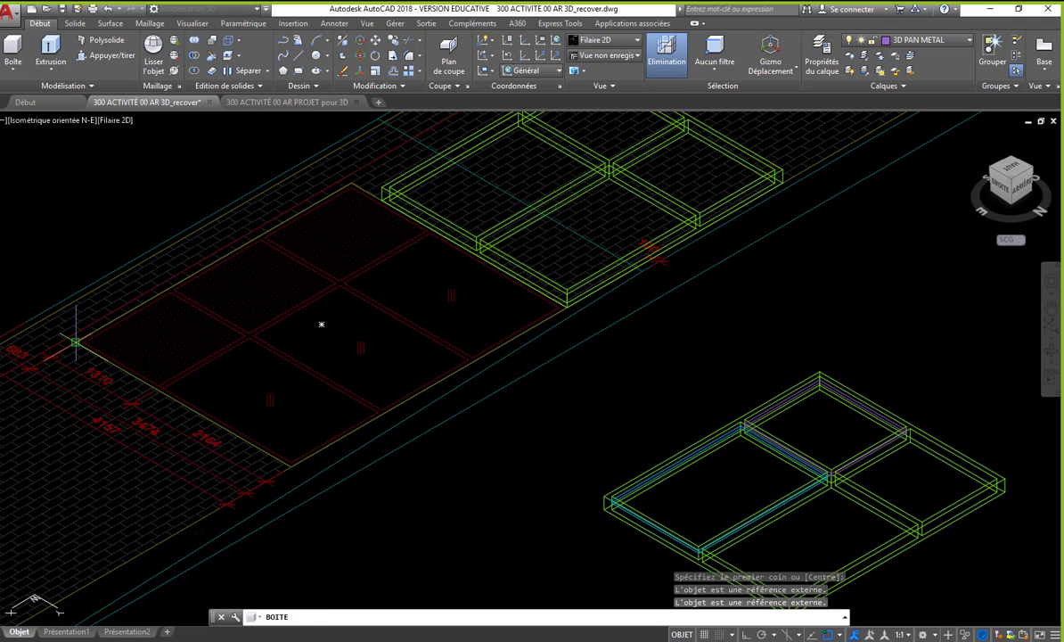
scroll(547, 319, up, 6)
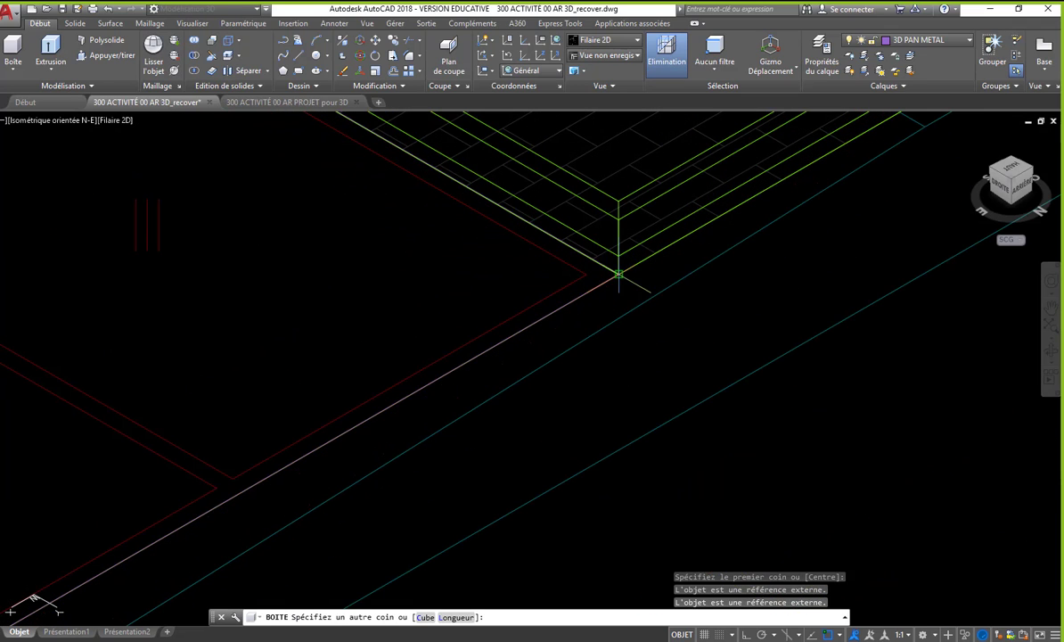
click(618, 274)
click(619, 222)
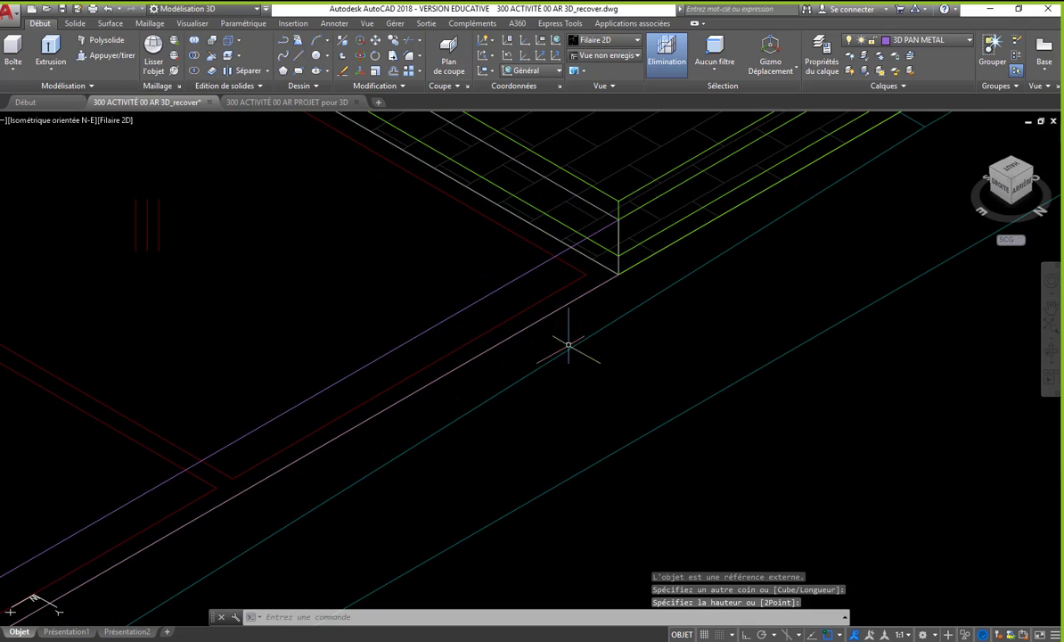
scroll(562, 352, down, 4)
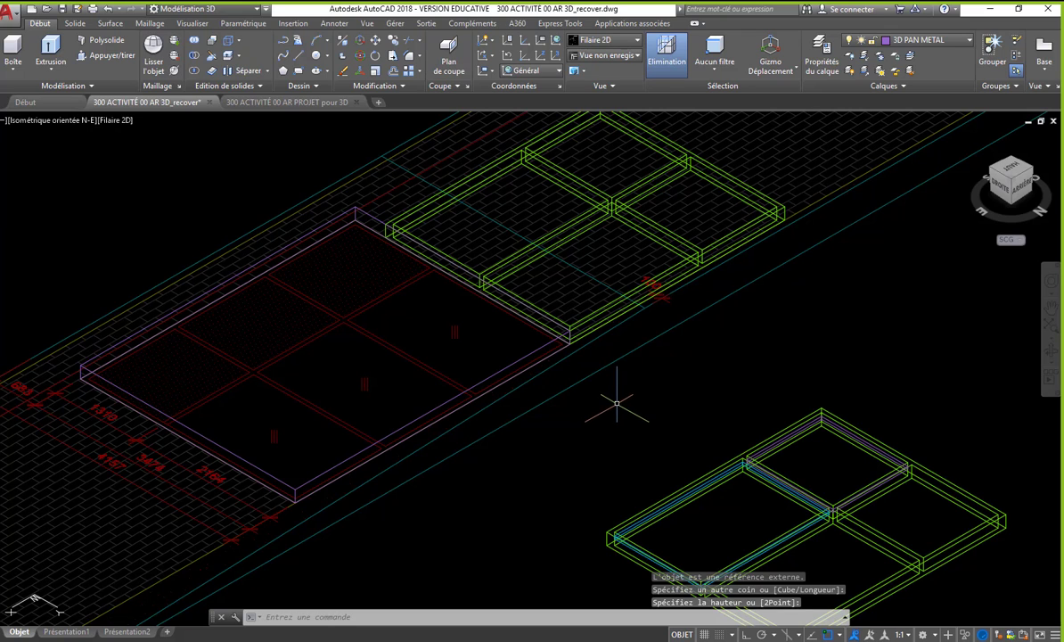
click(632, 226)
key(Delete)
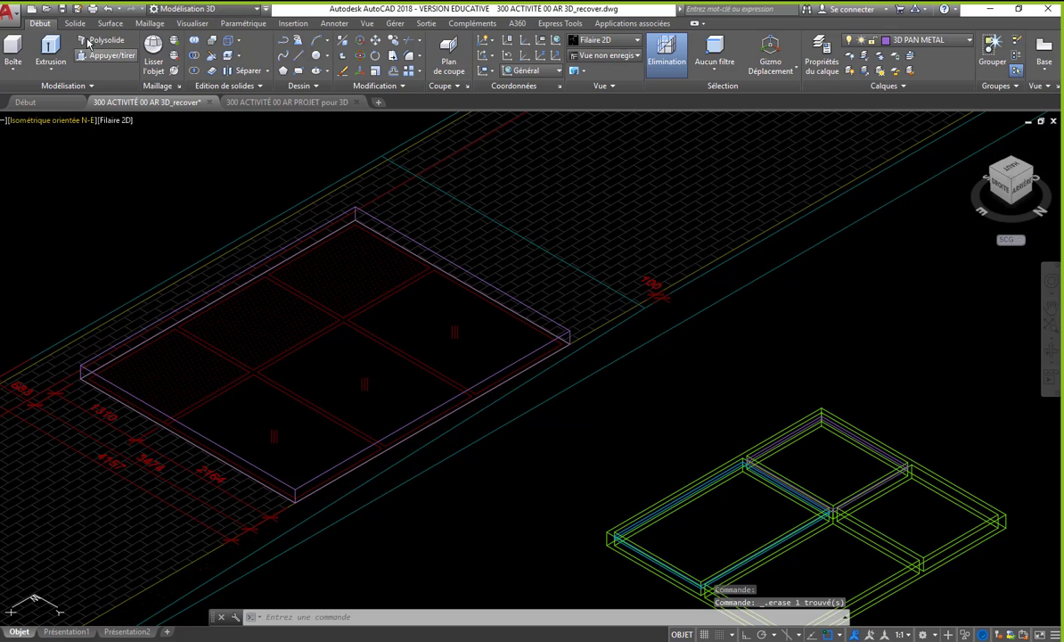
- Draw a tall box over the first small hatched pane, corner to corner, rising well above the outline's box
click(12, 49)
scroll(102, 370, up, 5)
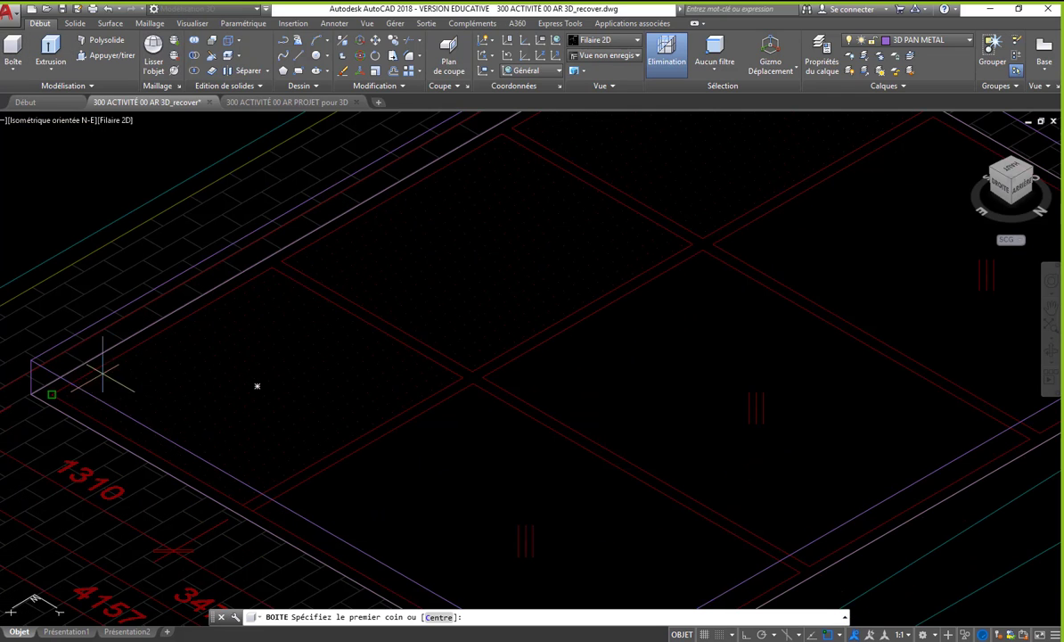
click(52, 392)
click(459, 374)
scroll(415, 380, down, 5)
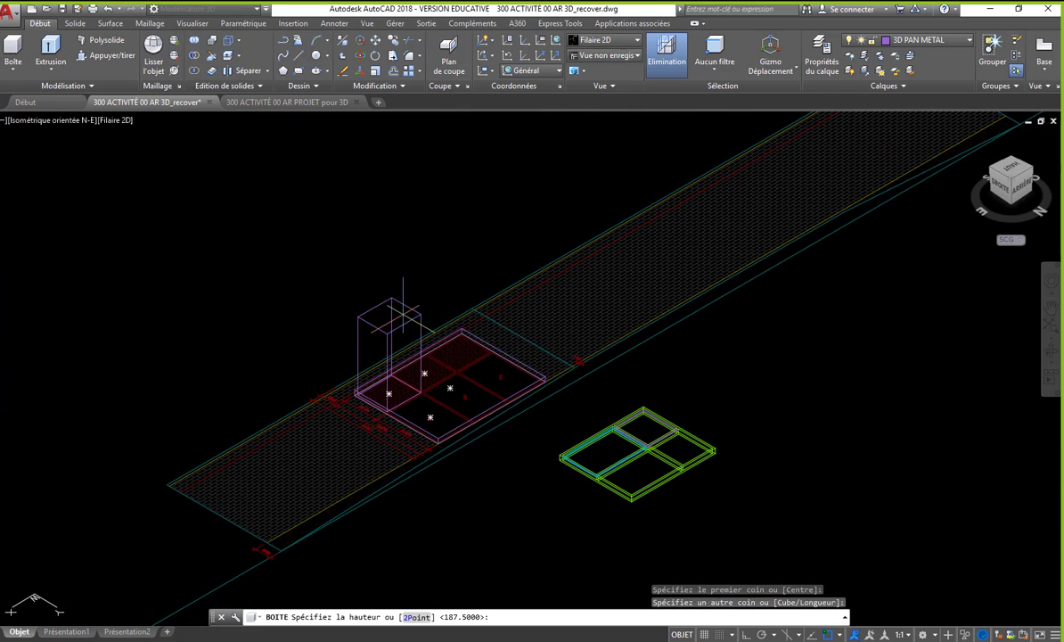
click(404, 241)
- Copy the tall box onto the two other small hatched panes, using a base corner as the reference point
text(co)
key(Return)
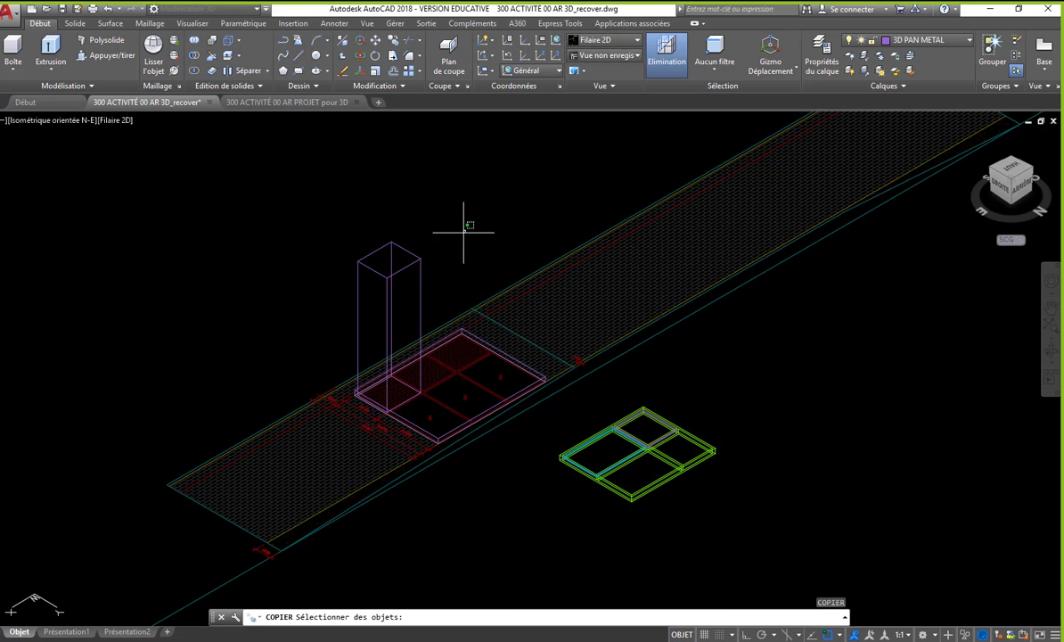
click(464, 231)
click(315, 387)
key(Return)
scroll(396, 410, up, 6)
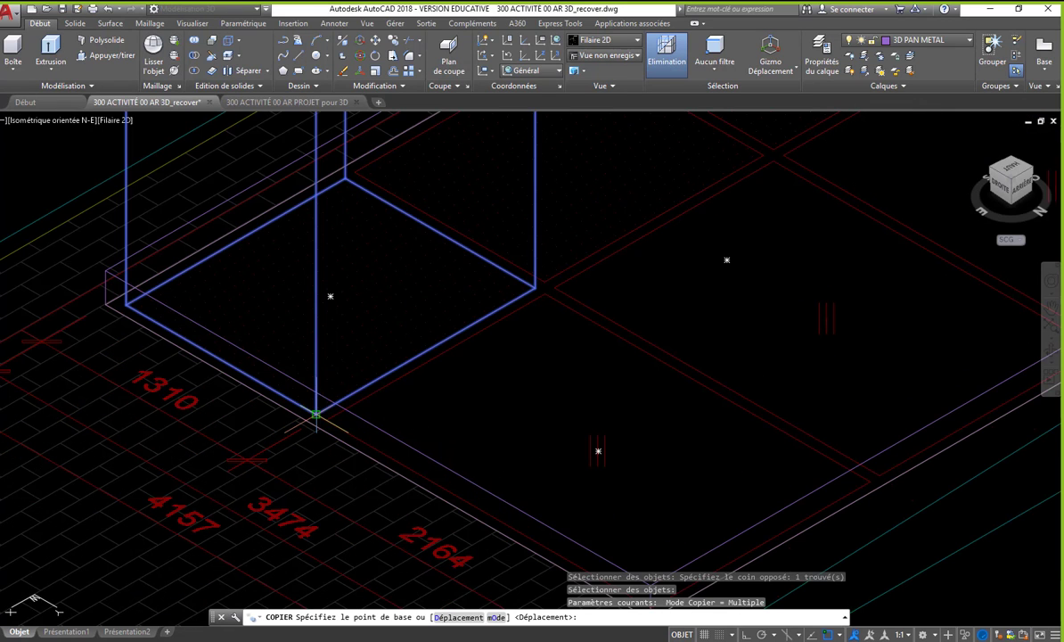
click(316, 412)
click(549, 275)
middle_drag(474, 330, 289, 412)
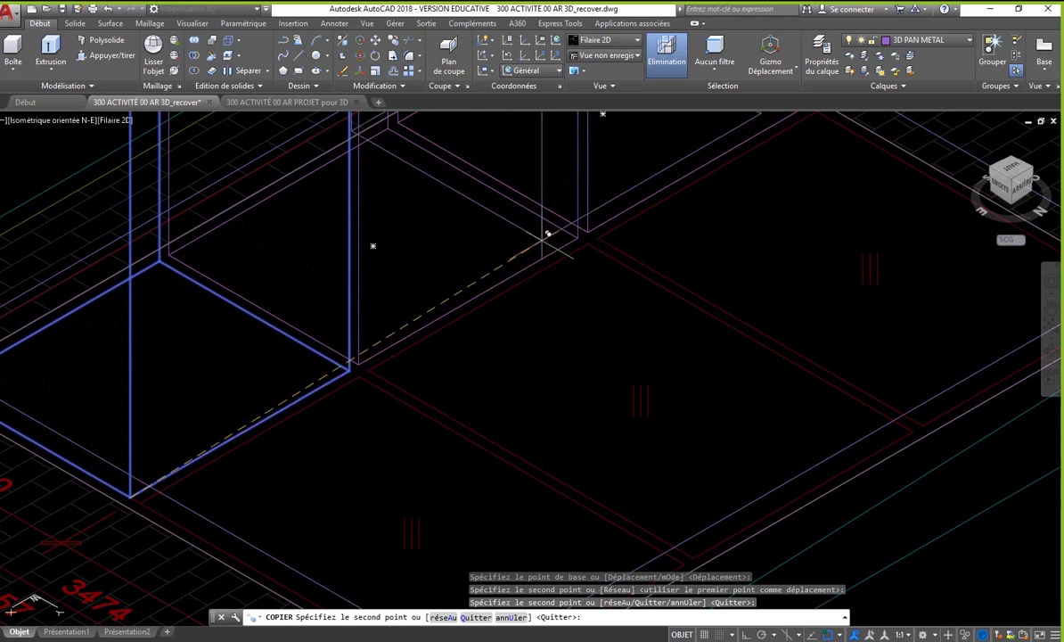
- Place another copy of the tall box at the outer corner of the far-end large pane and stretch it to cover that pane
scroll(542, 240, down, 2)
scroll(747, 342, up, 4)
click(829, 374)
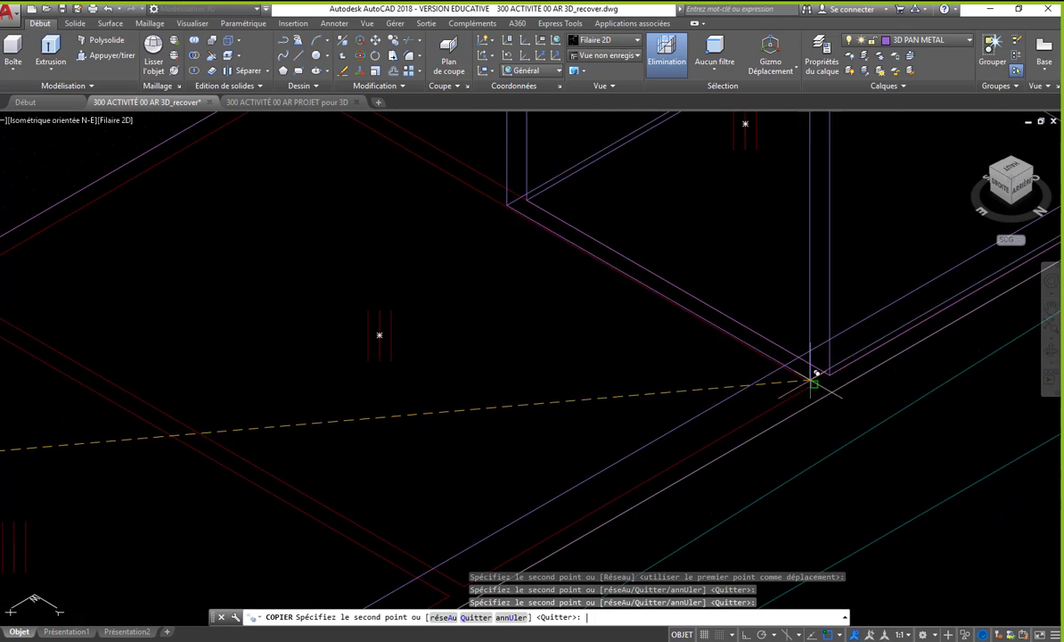
key(Return)
scroll(767, 375, down, 3)
click(693, 311)
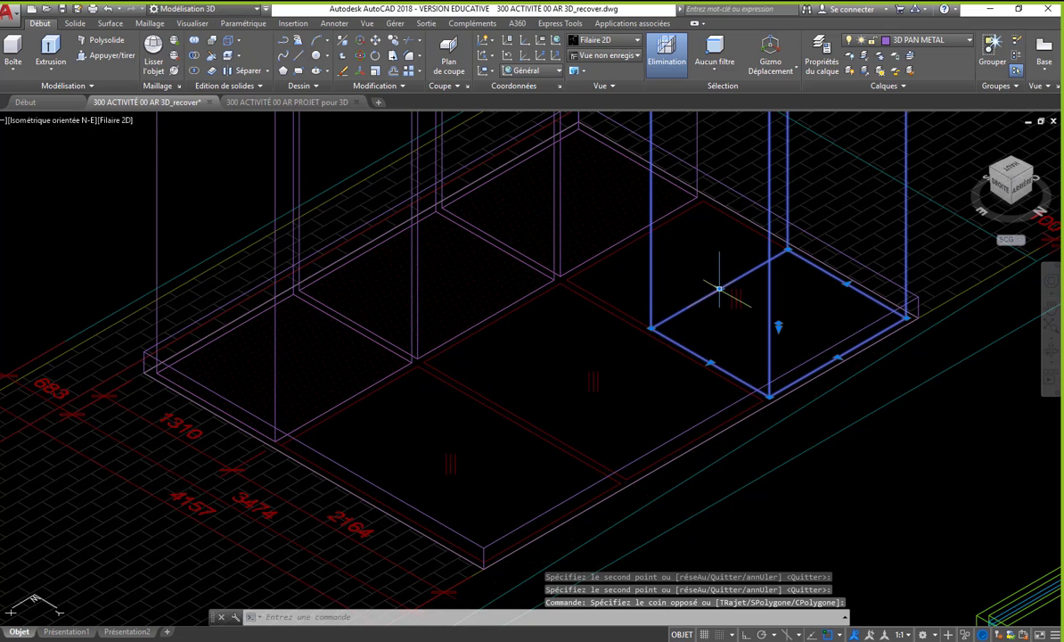
click(718, 288)
click(719, 288)
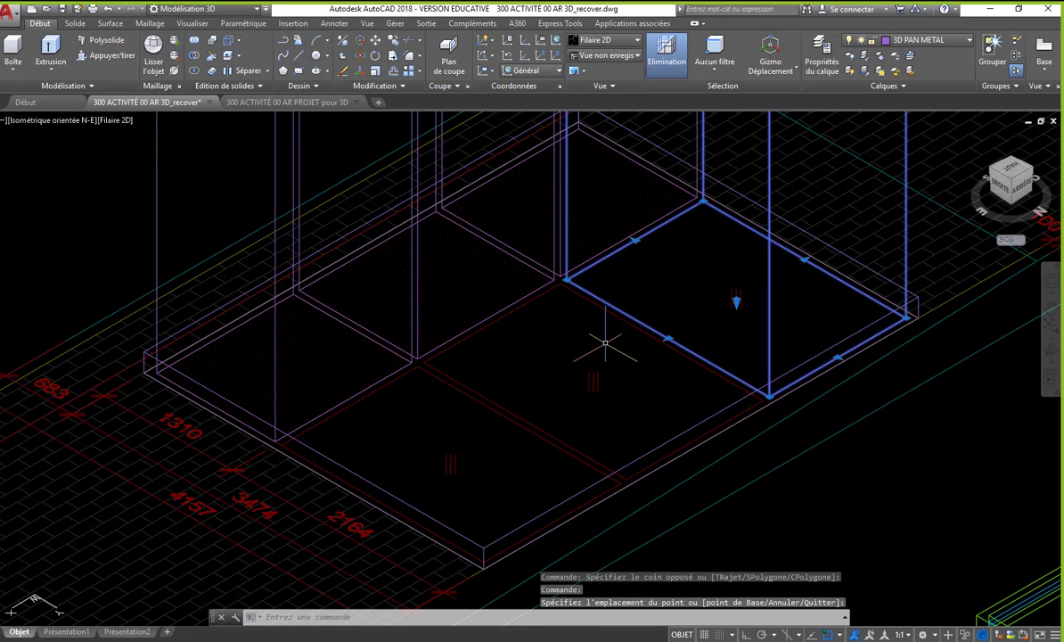
key(Escape)
- Copy the stretched tall box onto the middle large pane and the last large pane
text(cp)
key(Return)
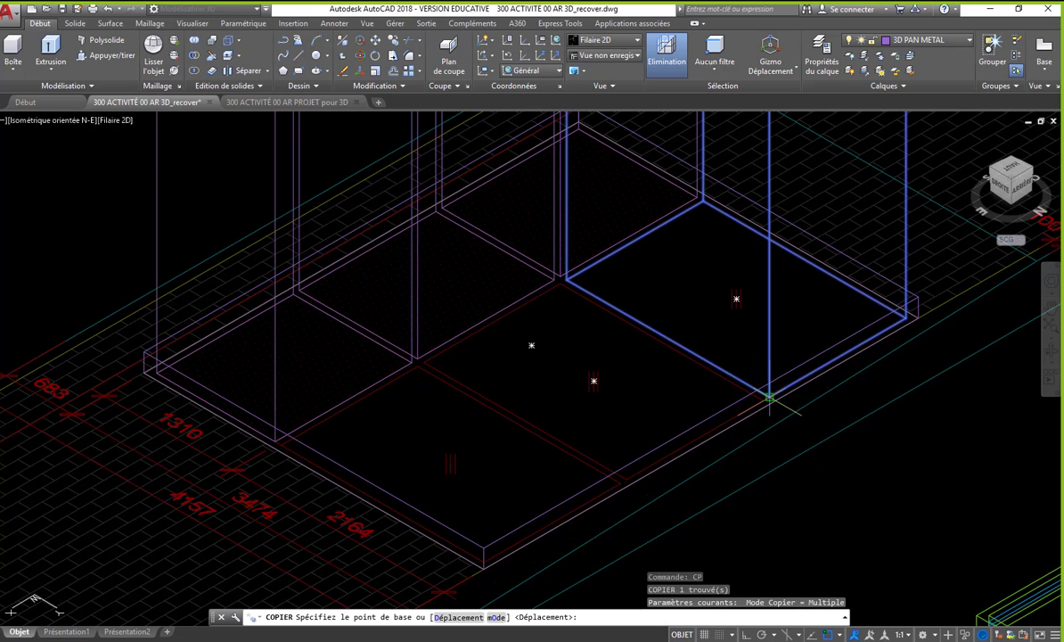
click(769, 397)
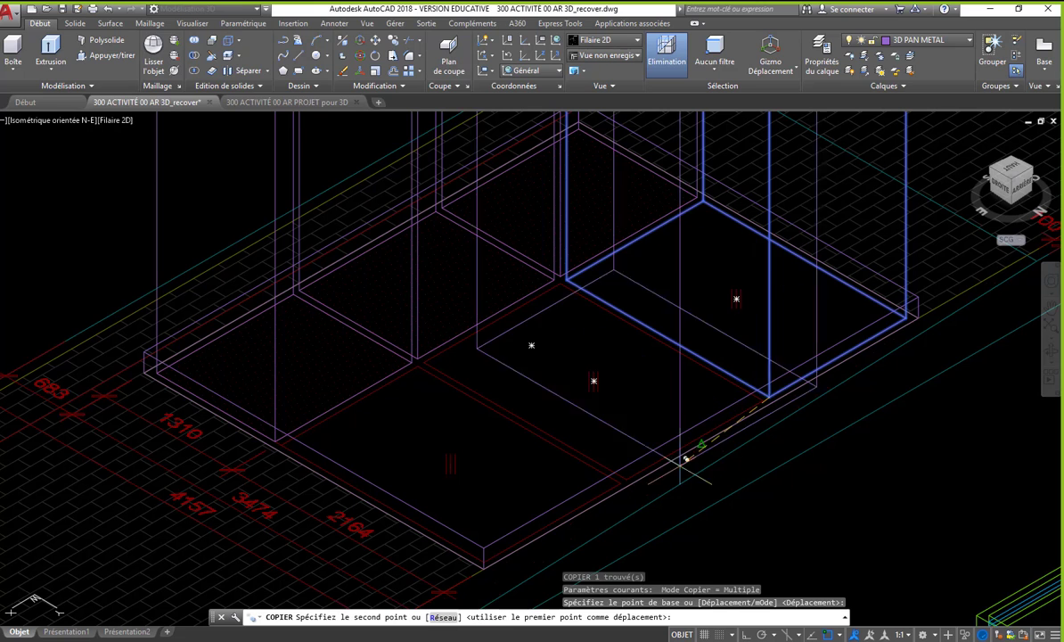
click(516, 539)
key(Return)
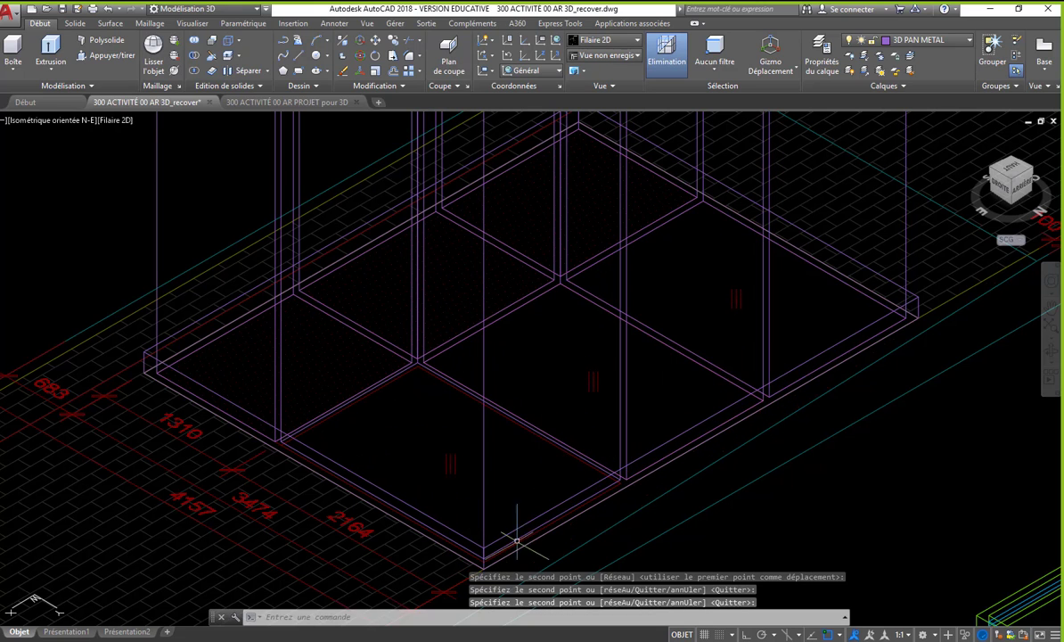
- Delete the misaligned tall box over the last large pane
scroll(517, 545, up, 4)
click(458, 527)
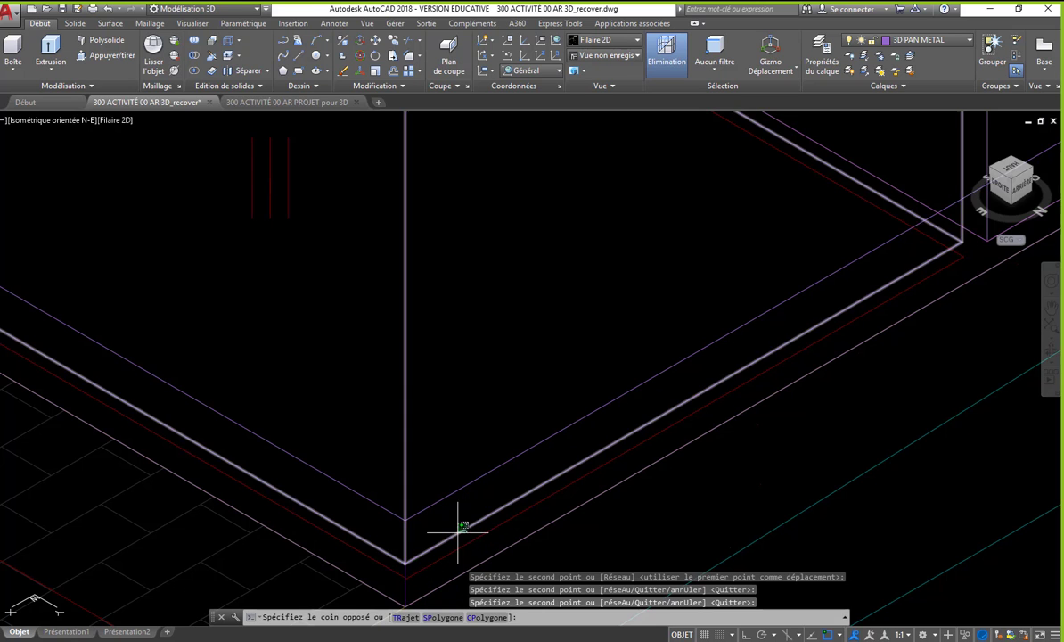
scroll(458, 526, down, 4)
key(Delete)
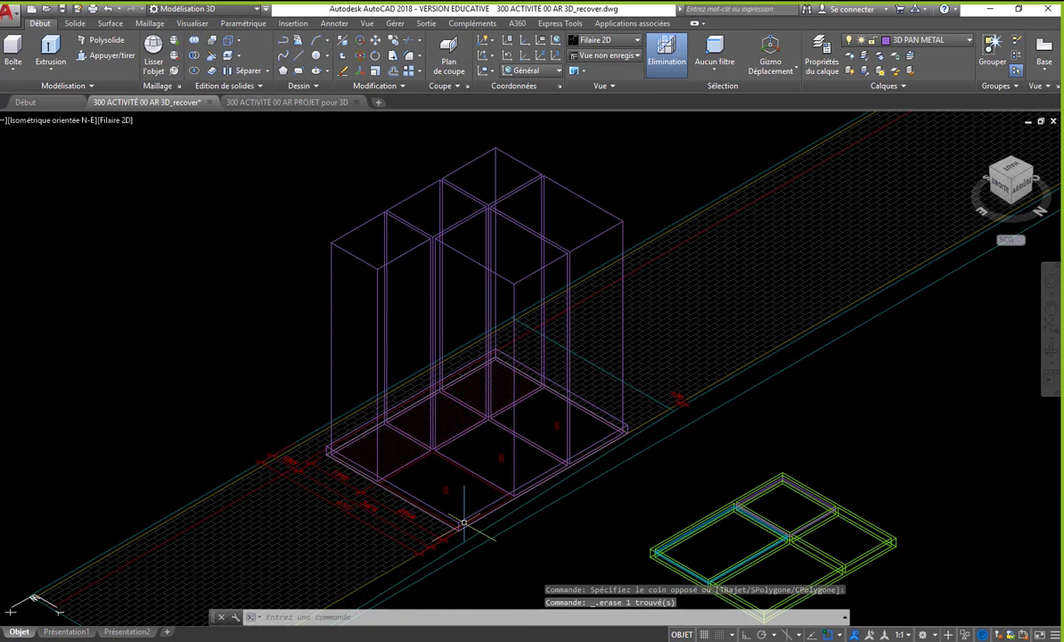
- Copy the middle large pane's tall box onto the last large pane, aligning its base corner with the pane's outer corner
text(co)
key(Return)
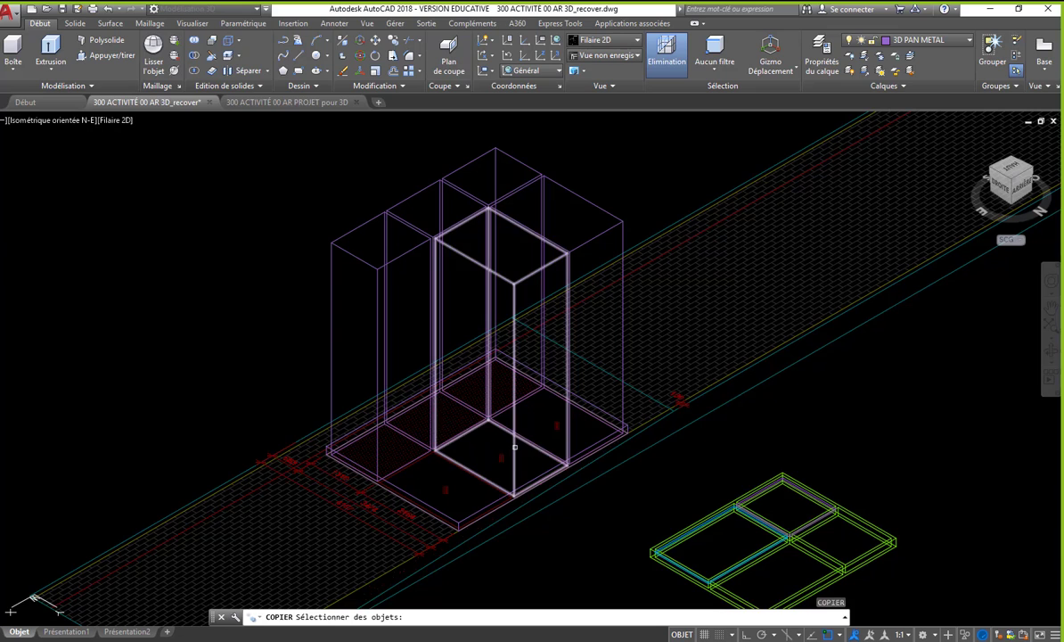
click(514, 445)
scroll(502, 528, up, 5)
key(Return)
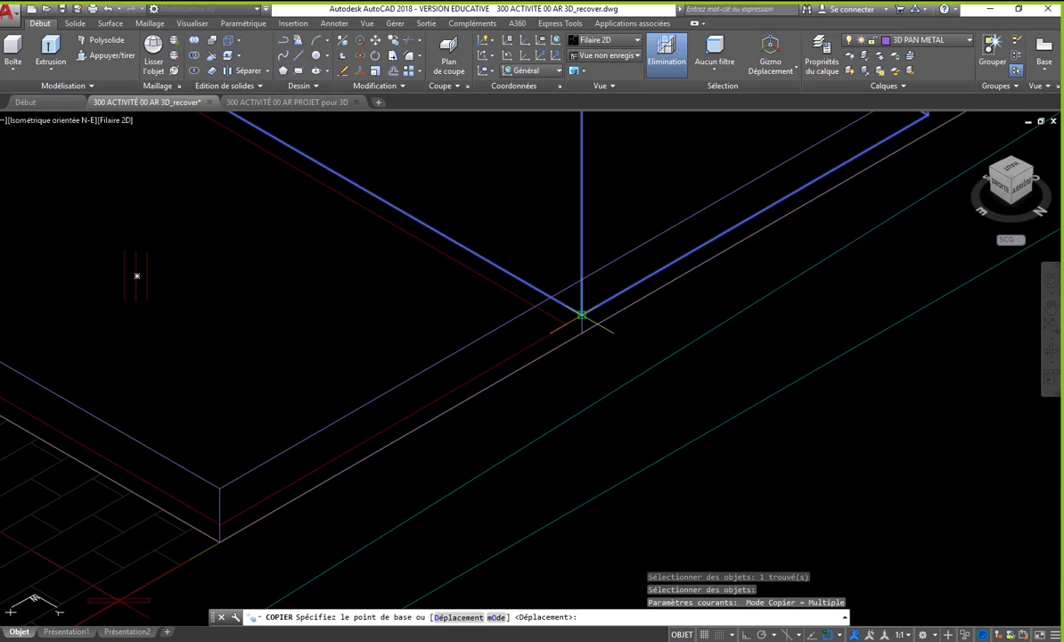
click(582, 314)
scroll(227, 508, up, 4)
click(236, 491)
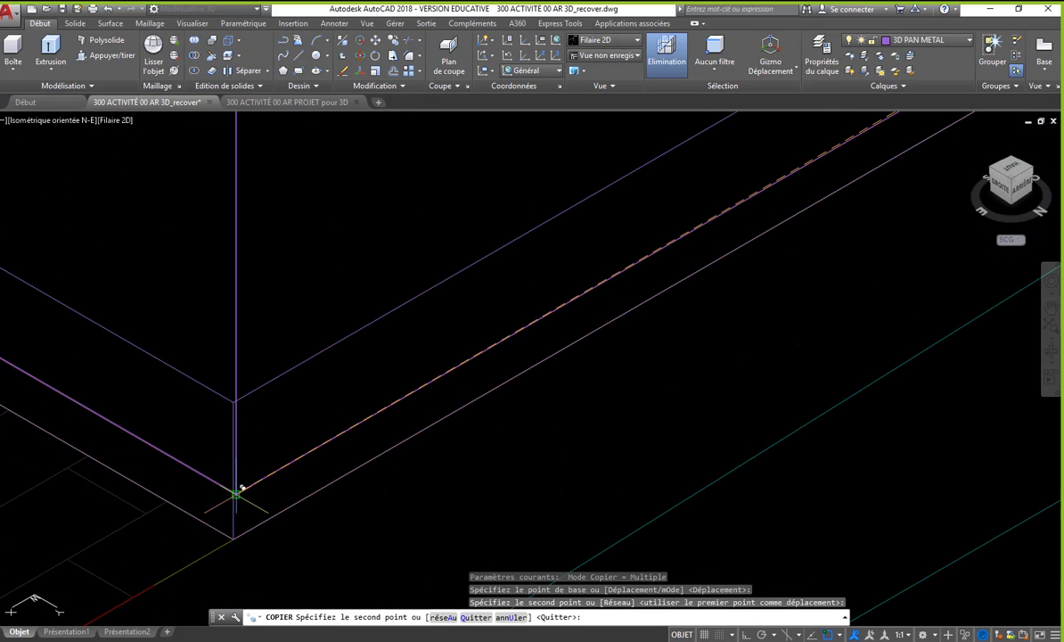
key(Return)
scroll(230, 504, down, 5)
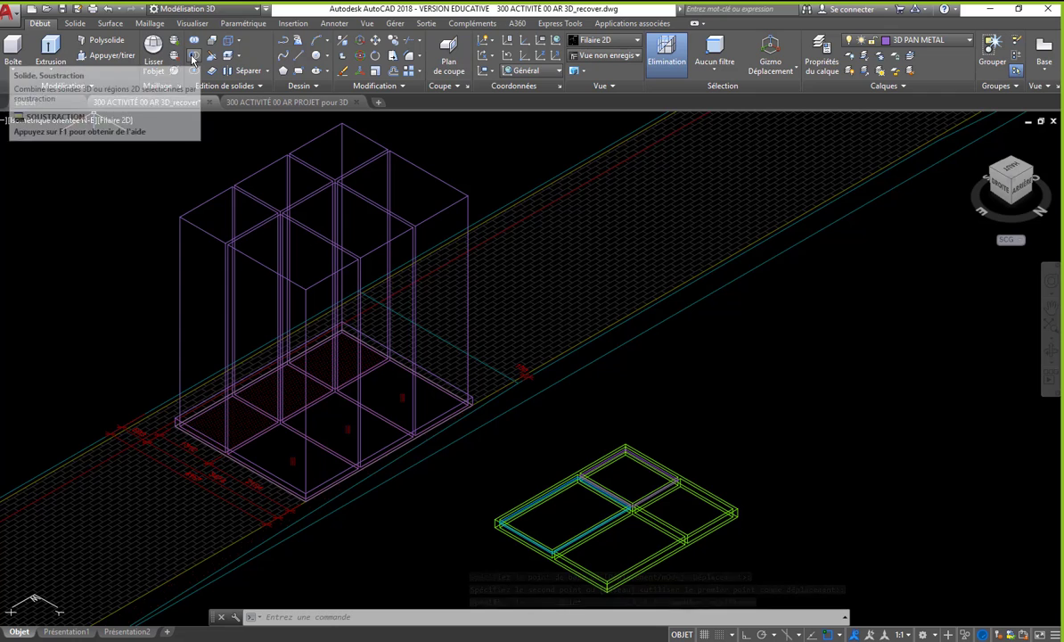
- Subtract the six tall pane boxes from the flat base box to open the six panes of the frame
click(193, 59)
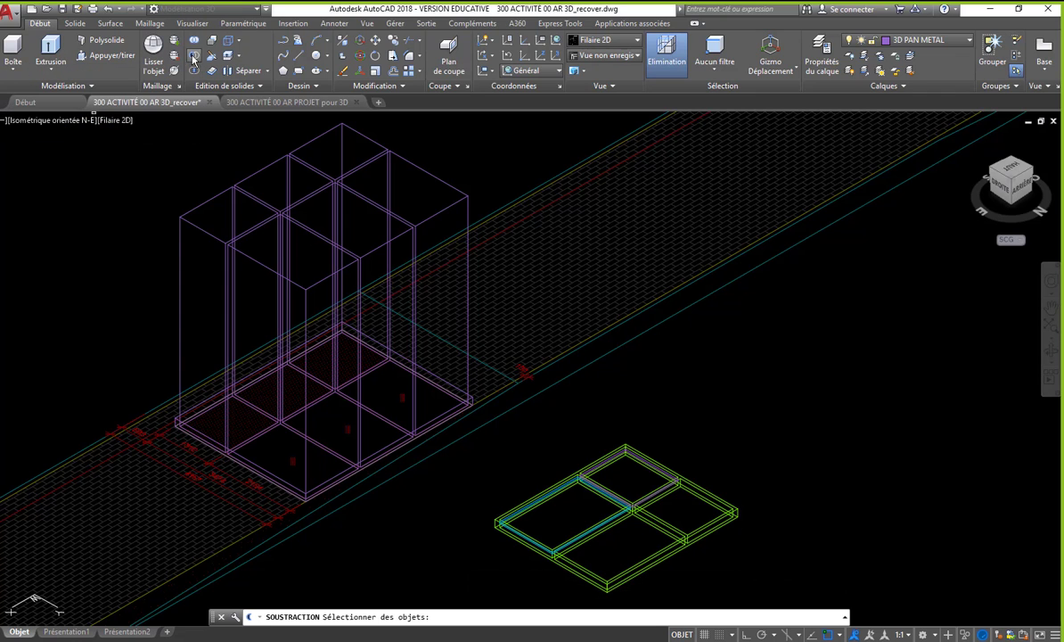
scroll(314, 550, up, 4)
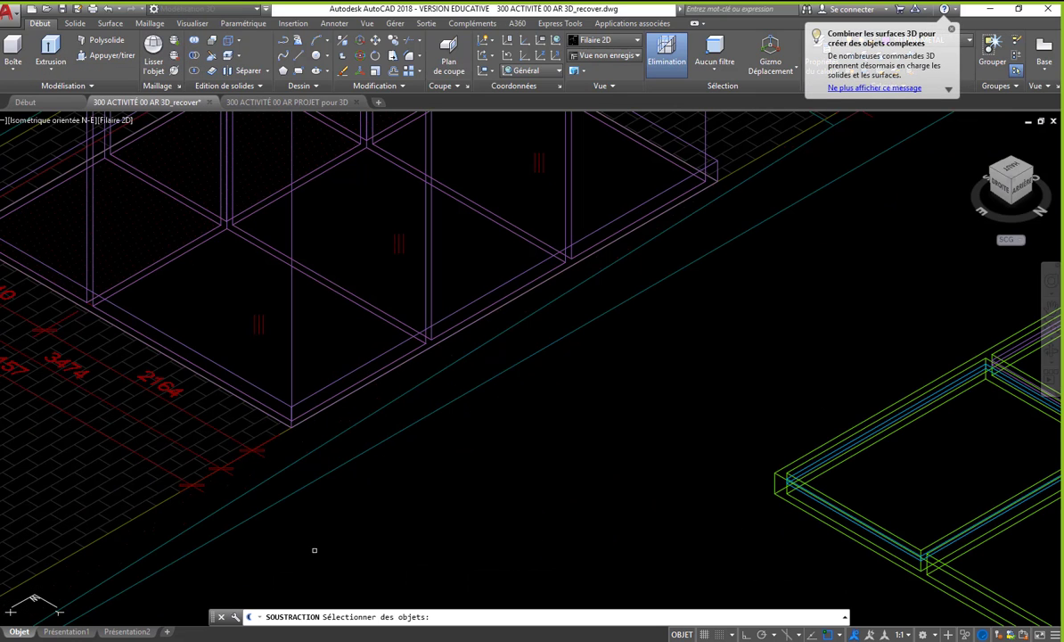
click(267, 394)
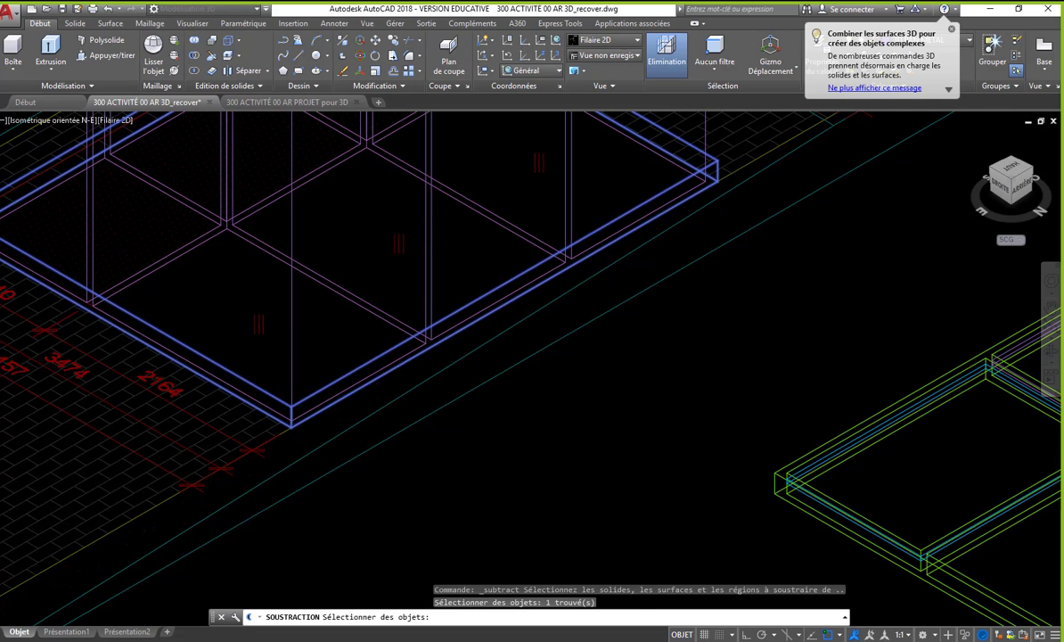
scroll(359, 495, down, 4)
key(Return)
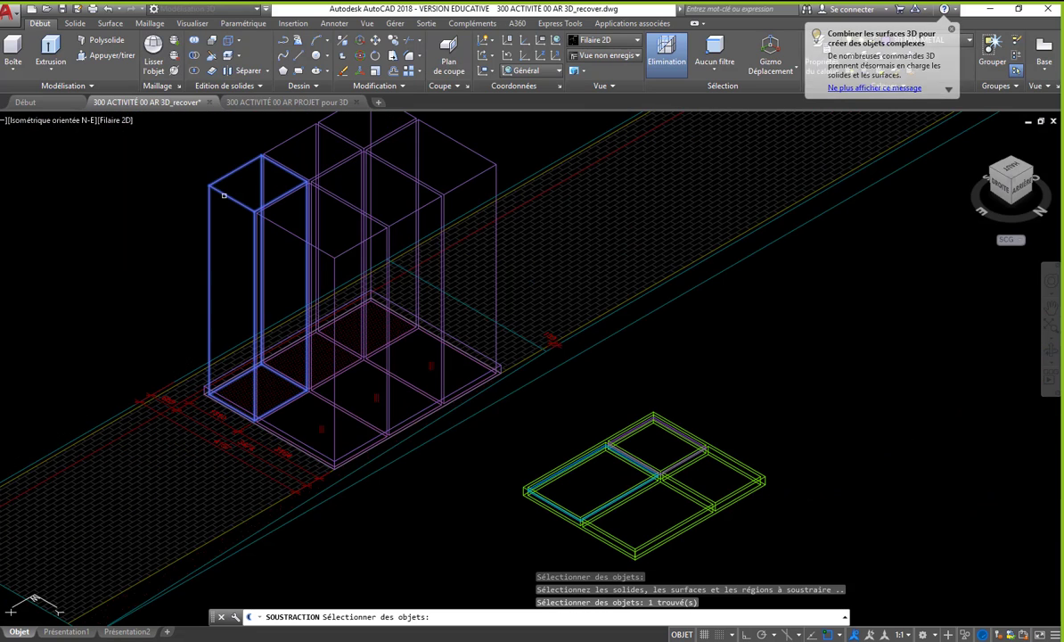
click(302, 129)
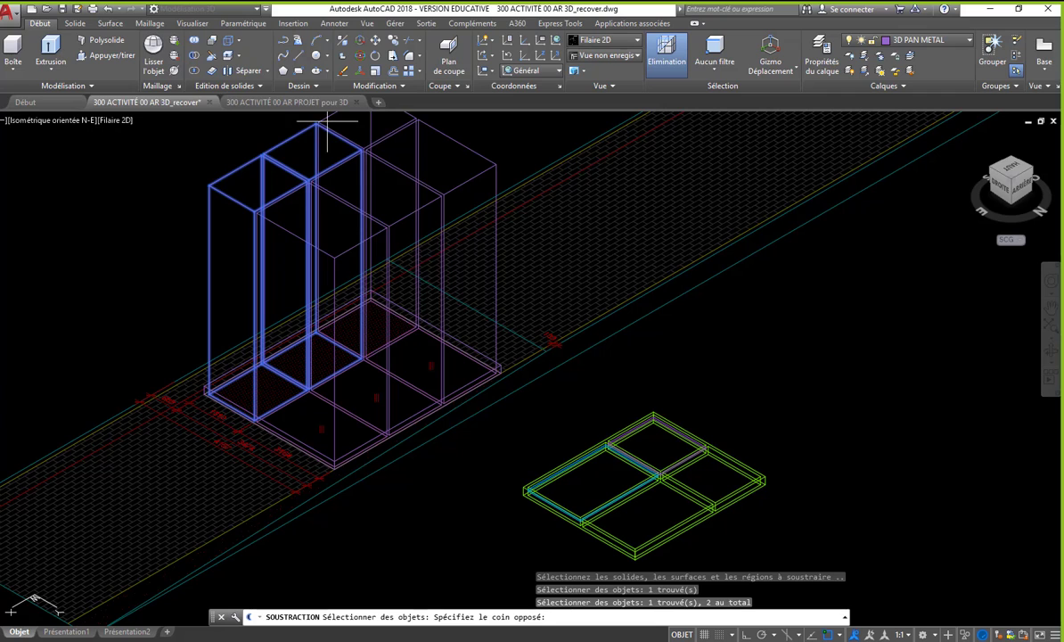
click(316, 121)
click(465, 147)
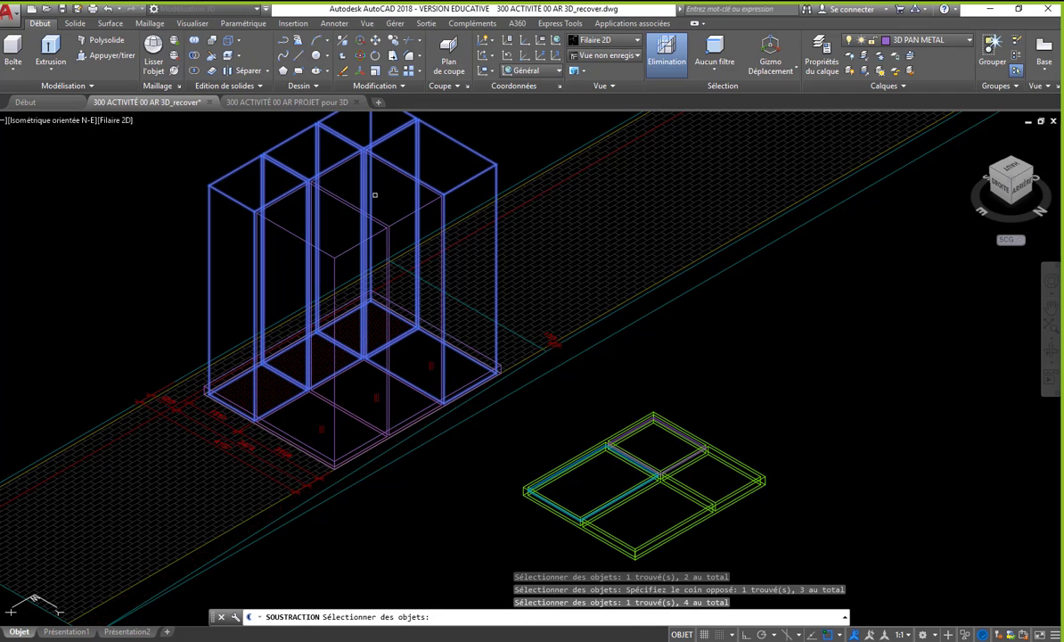
click(333, 192)
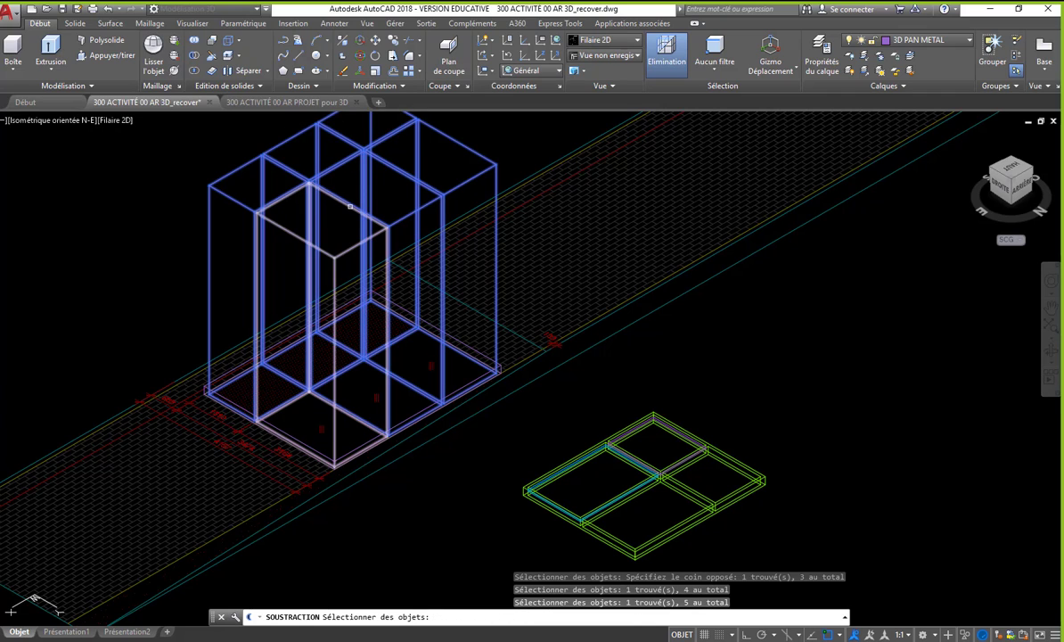
click(330, 290)
key(Return)
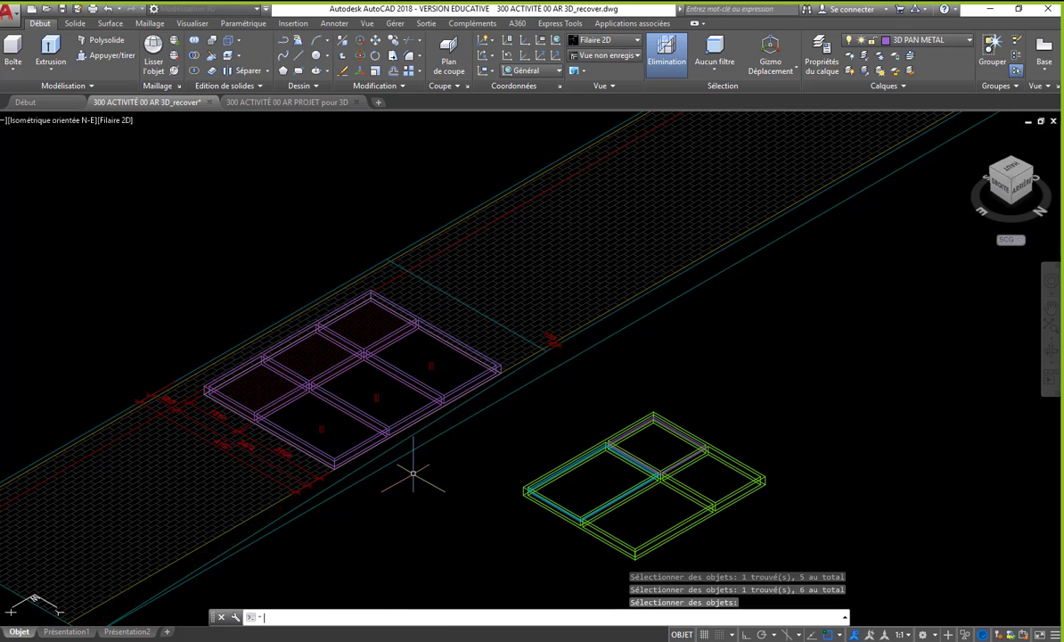
- Check the hollowed frame in the Nuances de gris visual style, and return the display to Filaire 2D
scroll(304, 404, up, 4)
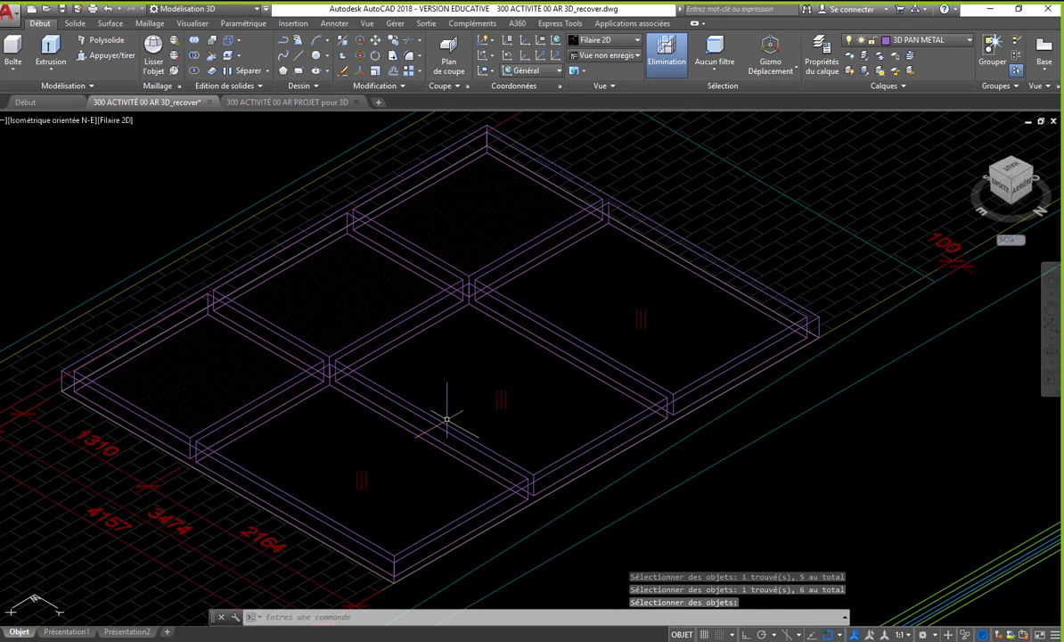
scroll(351, 333, down, 4)
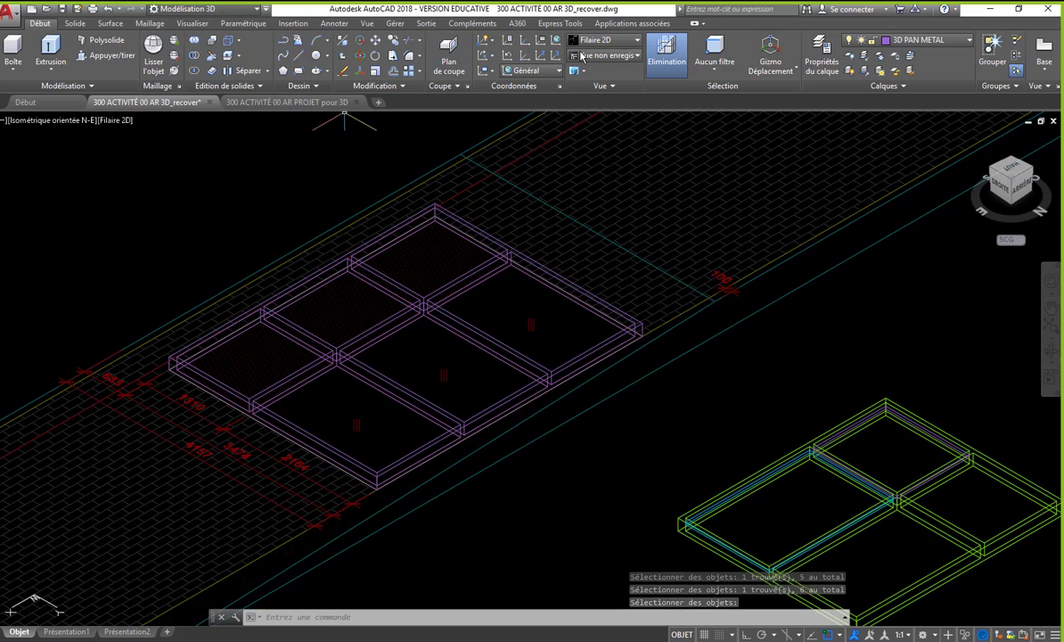
click(590, 47)
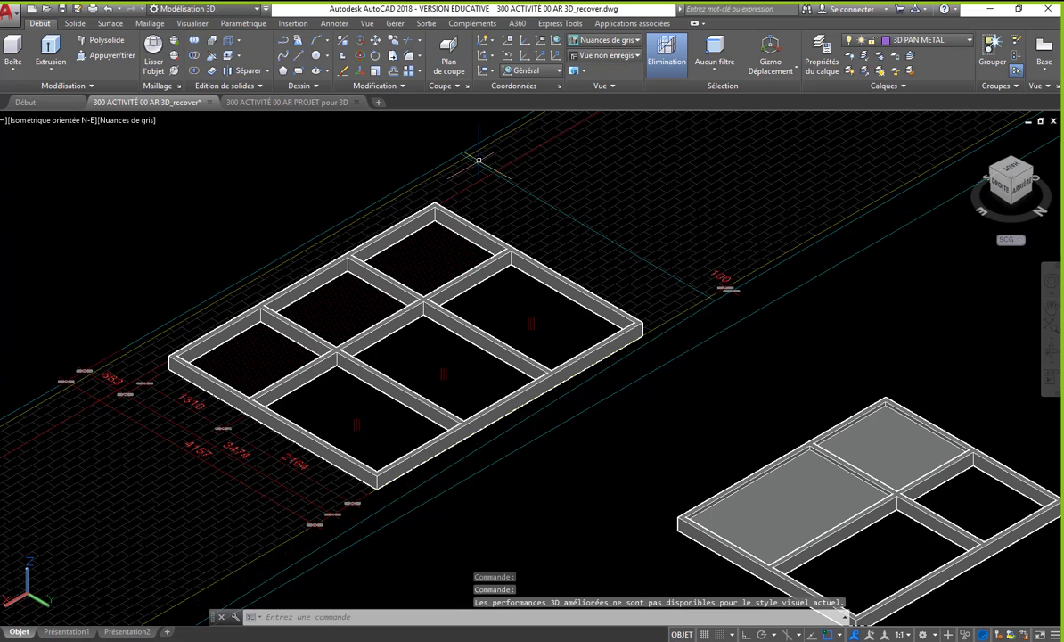
click(606, 40)
click(449, 67)
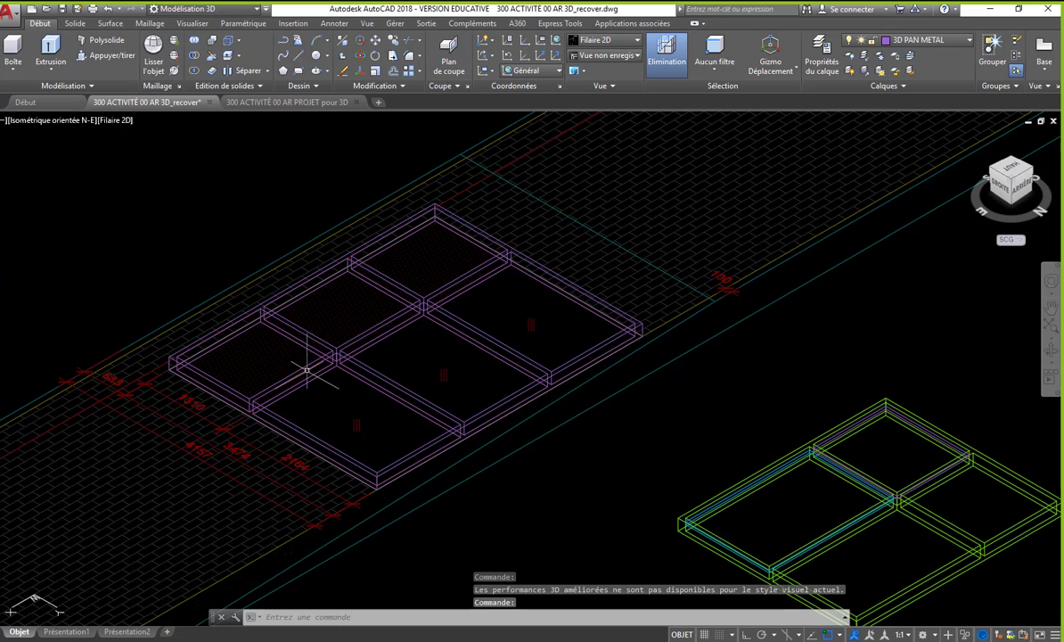
- Copy the thin purple panel from the green frame into the new frame's far corner pane, using the inner frame corner as base and target
middle_drag(736, 410, 583, 338)
text(co)
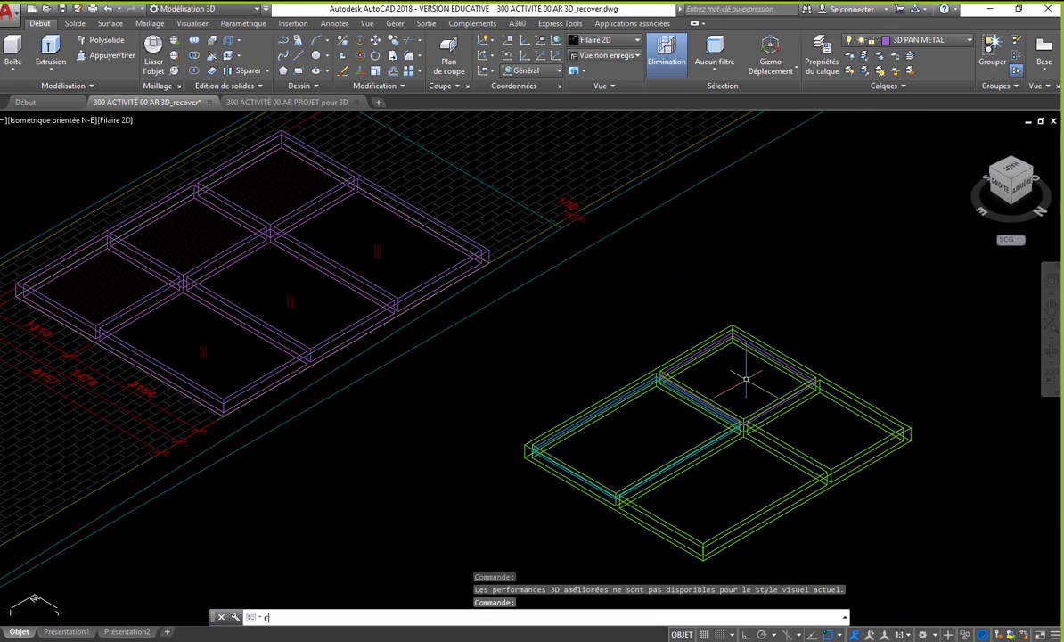
key(Return)
scroll(672, 392, up, 5)
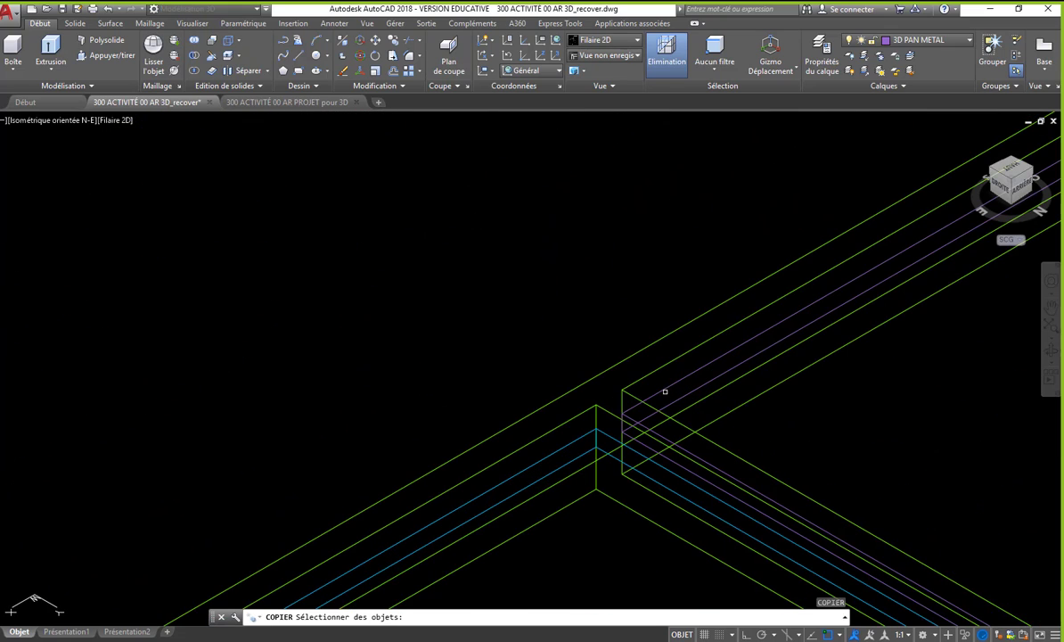
click(664, 390)
scroll(555, 403, down, 5)
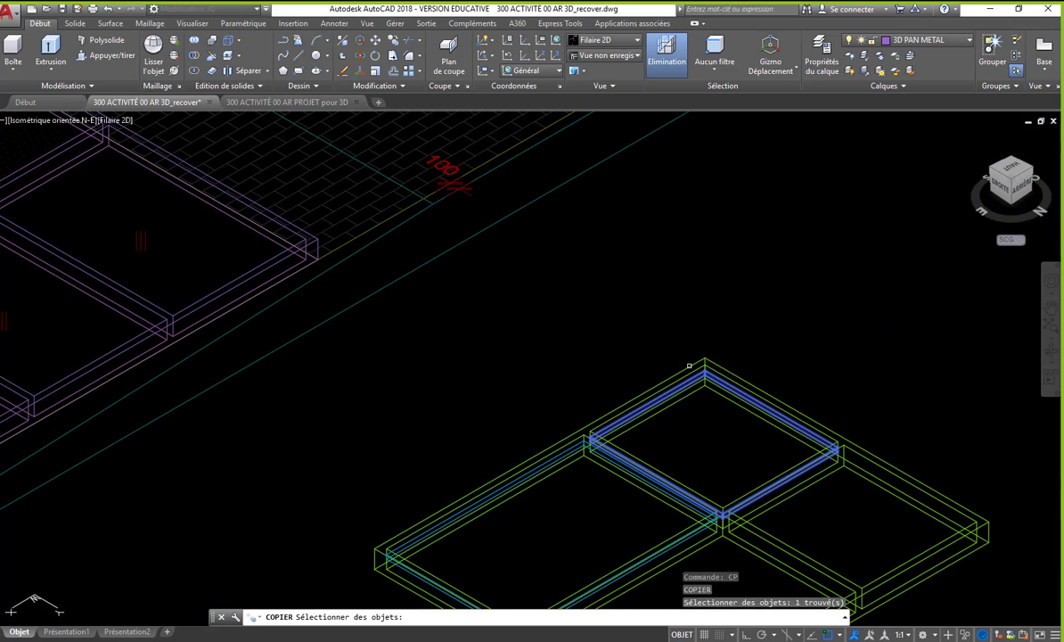
scroll(708, 392, up, 5)
scroll(708, 392, up, 2)
key(Return)
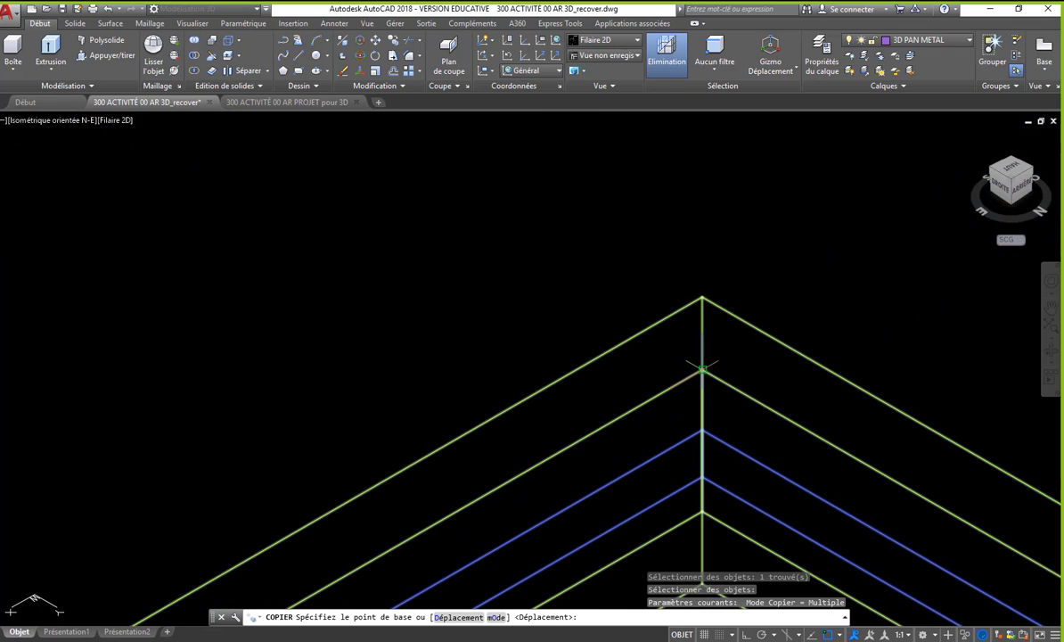
click(702, 368)
scroll(727, 396, down, 5)
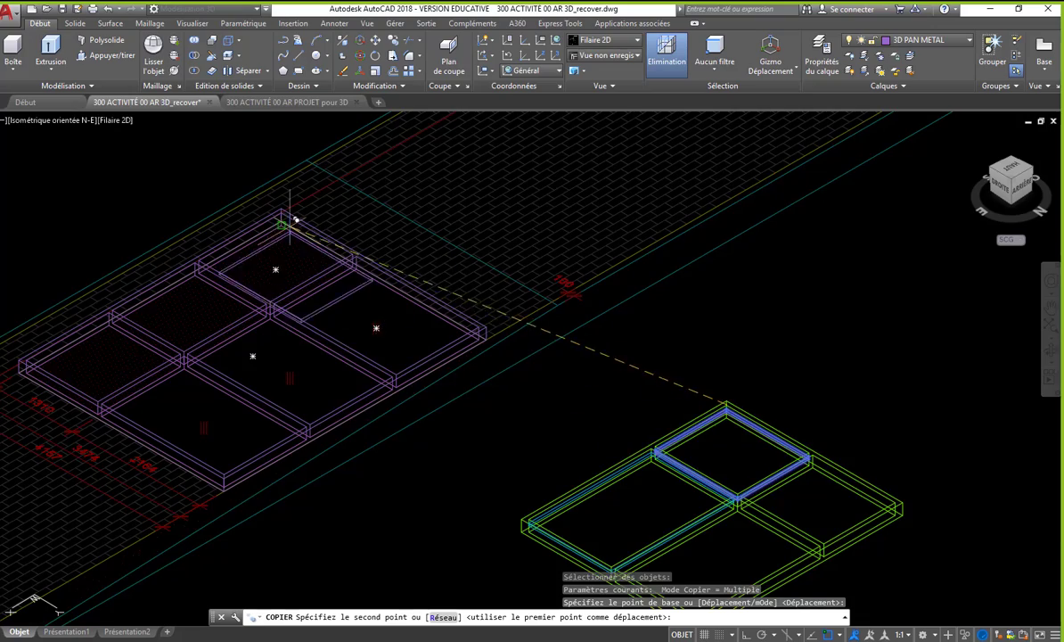
scroll(282, 221, up, 6)
click(263, 158)
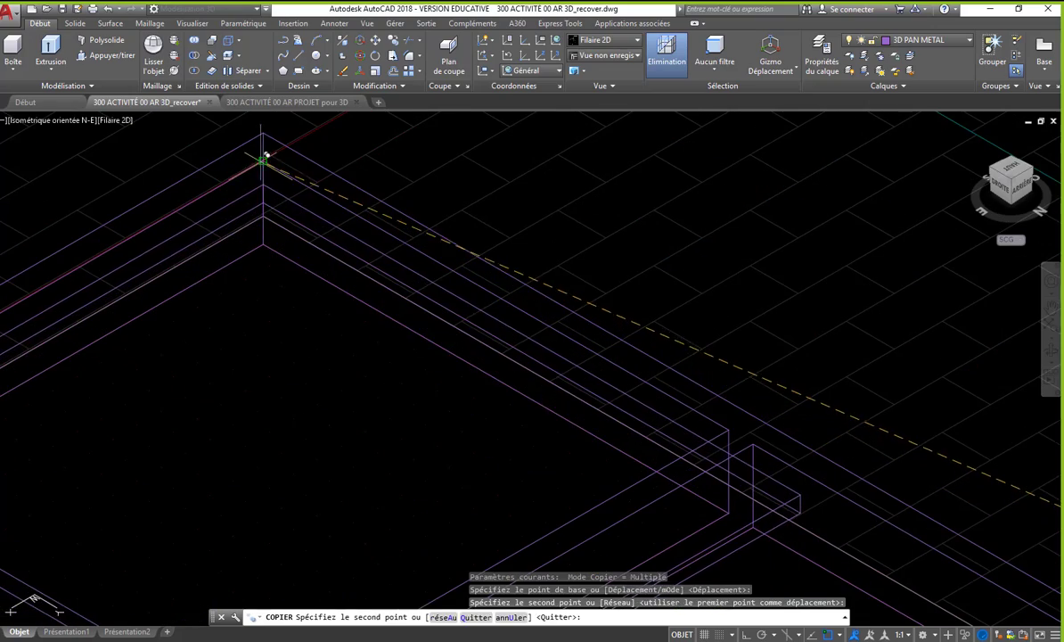
key(Return)
scroll(263, 159, down, 6)
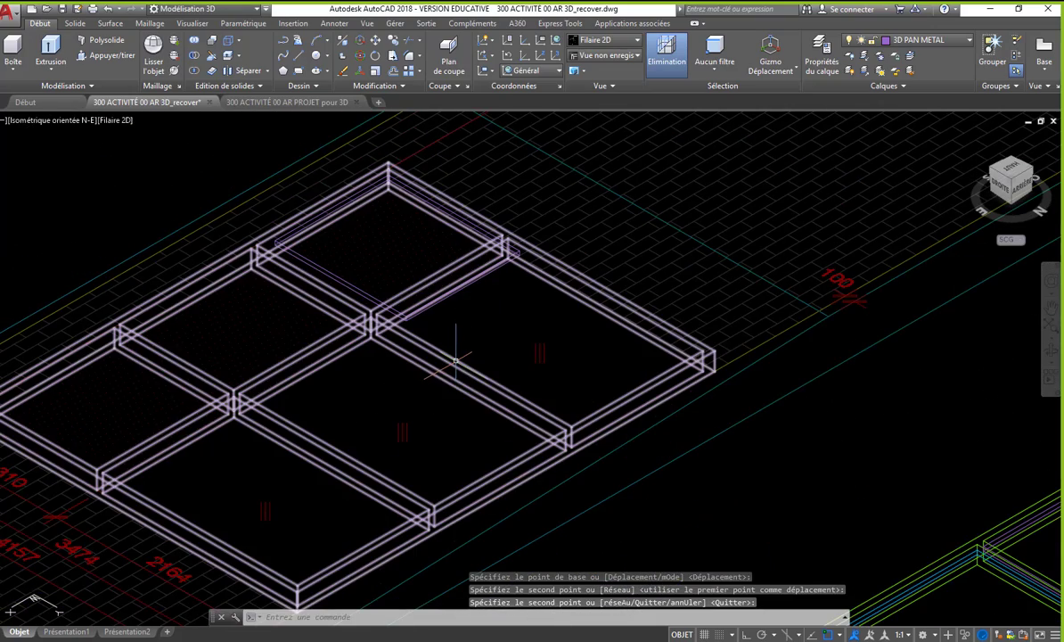
- Match the new six-pane frame's properties to those of the existing green frame
text(co)
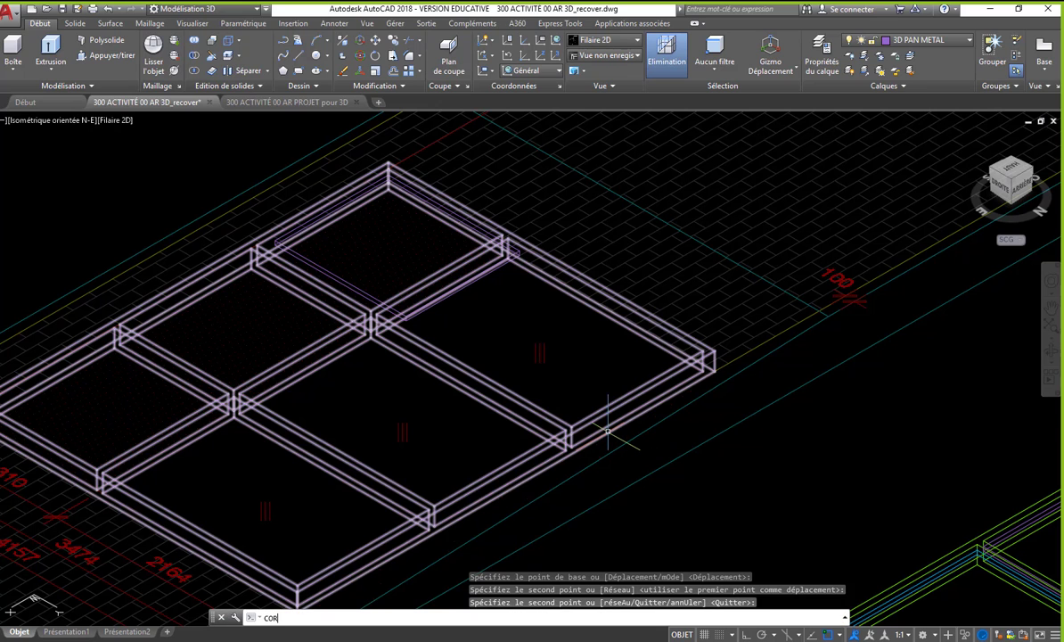
key(Return)
middle_drag(732, 446, 704, 333)
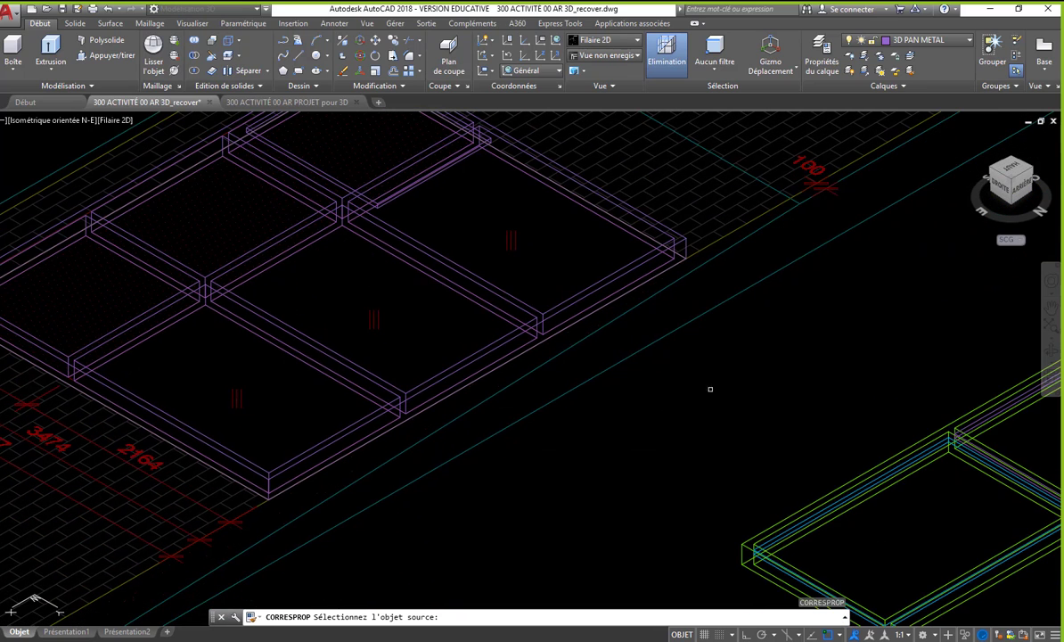
click(739, 545)
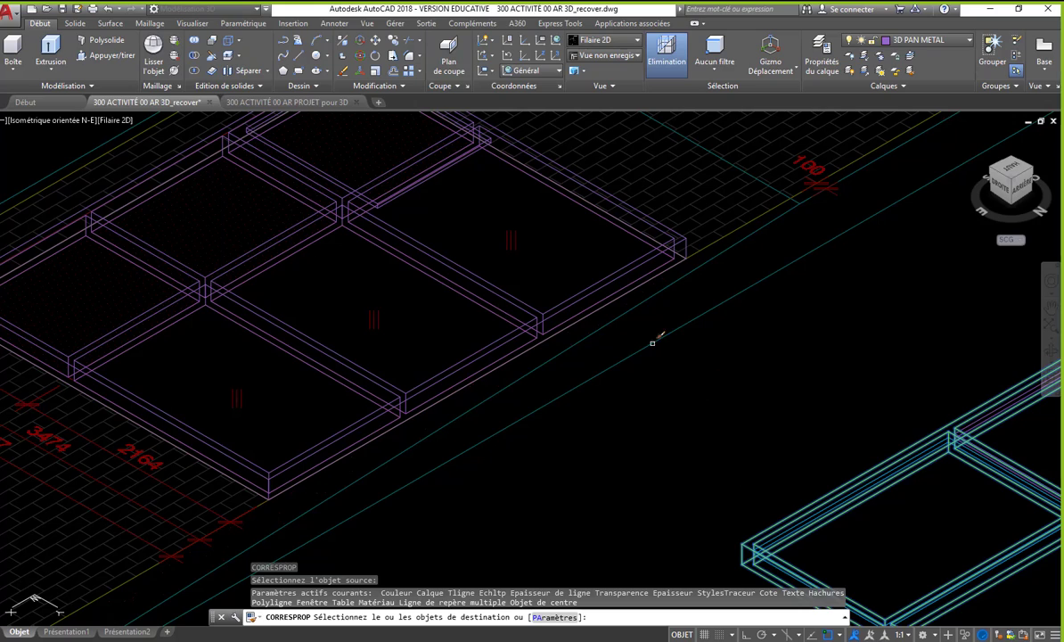
click(540, 315)
key(Return)
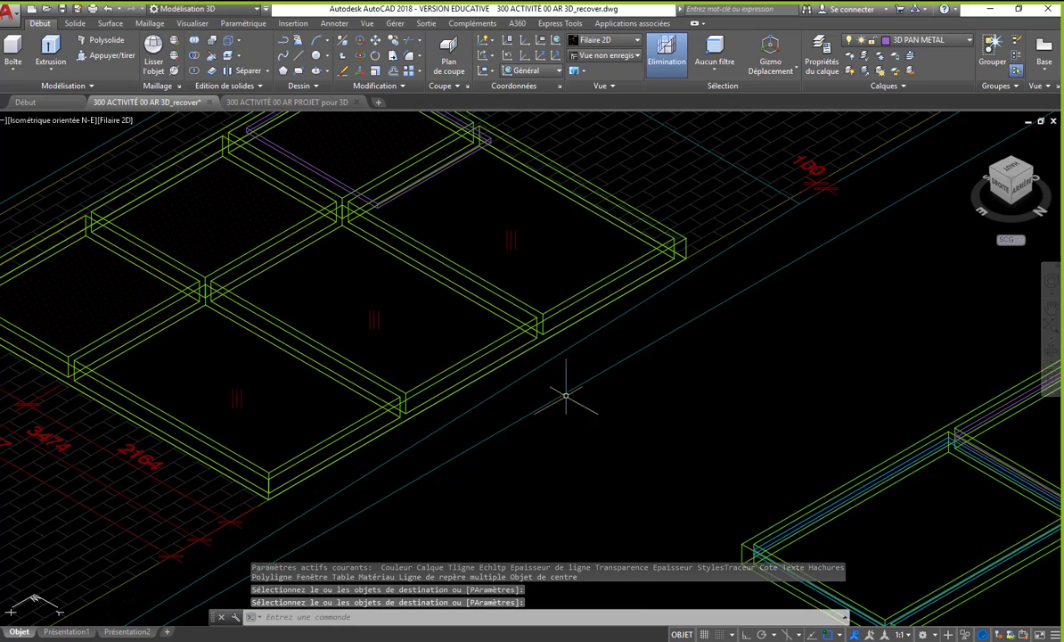
- Move the copied thin panel up so its top corner meets the upper inner corner of the pane opening
scroll(521, 398, down, 2)
scroll(520, 398, up, 5)
click(291, 290)
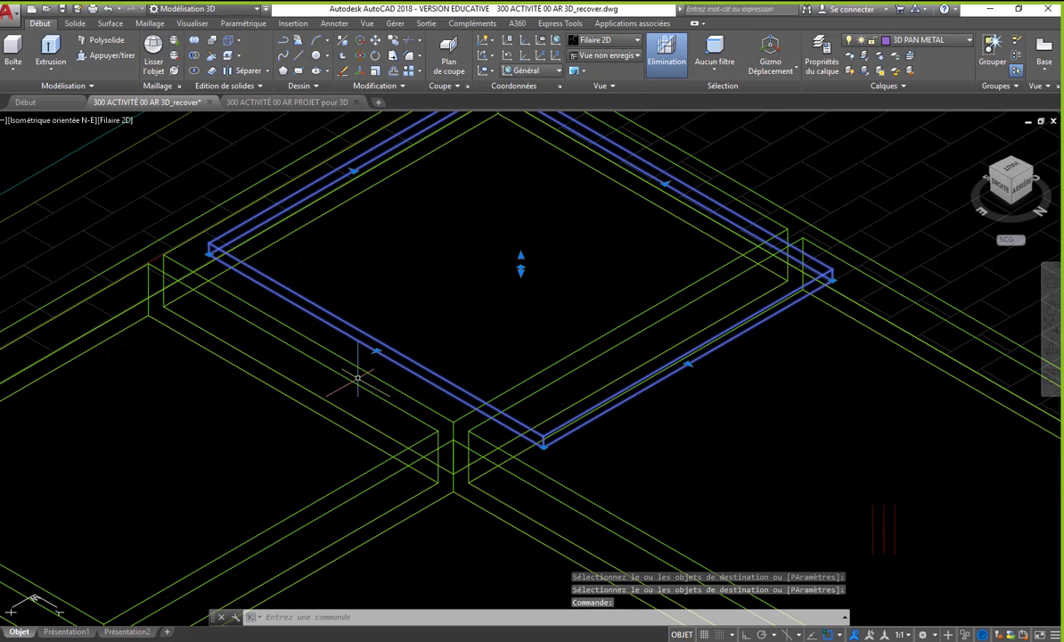
middle_drag(473, 389, 472, 429)
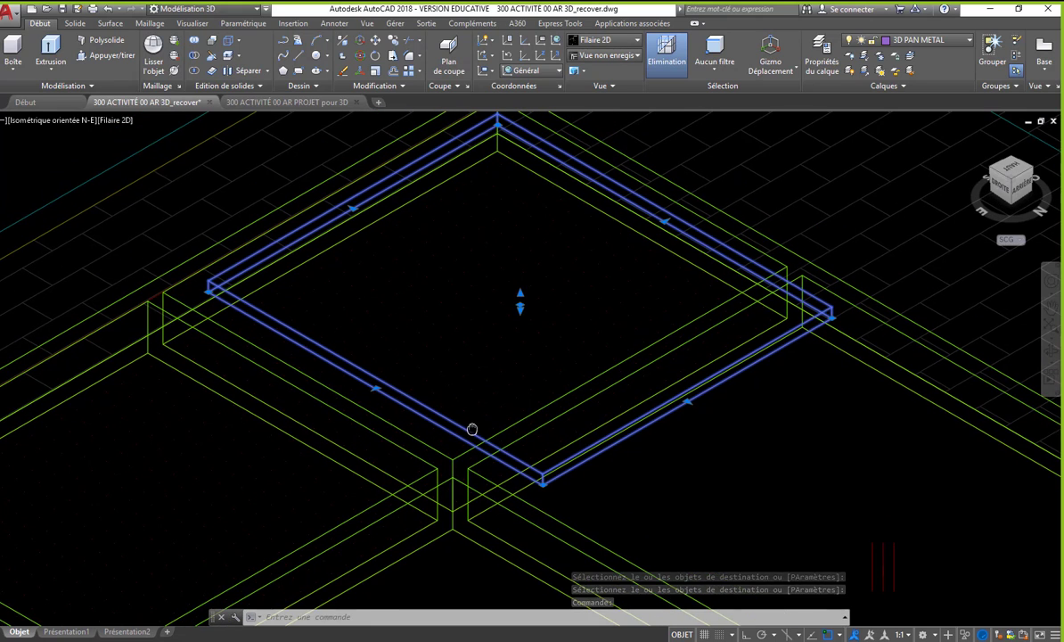
text(dp)
key(Return)
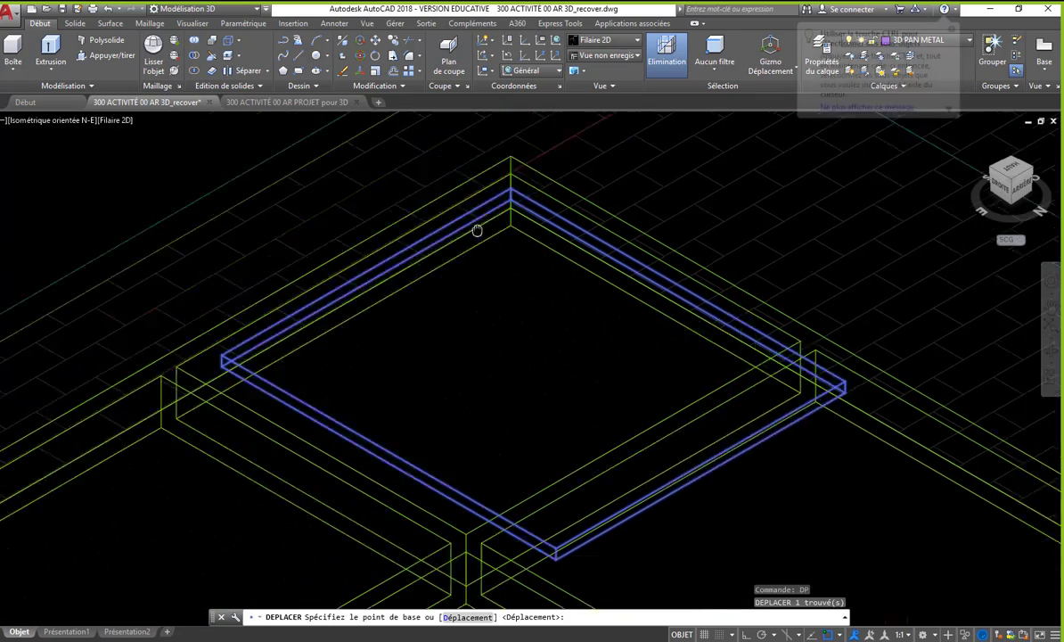
scroll(517, 337, up, 2)
scroll(516, 335, up, 2)
click(505, 297)
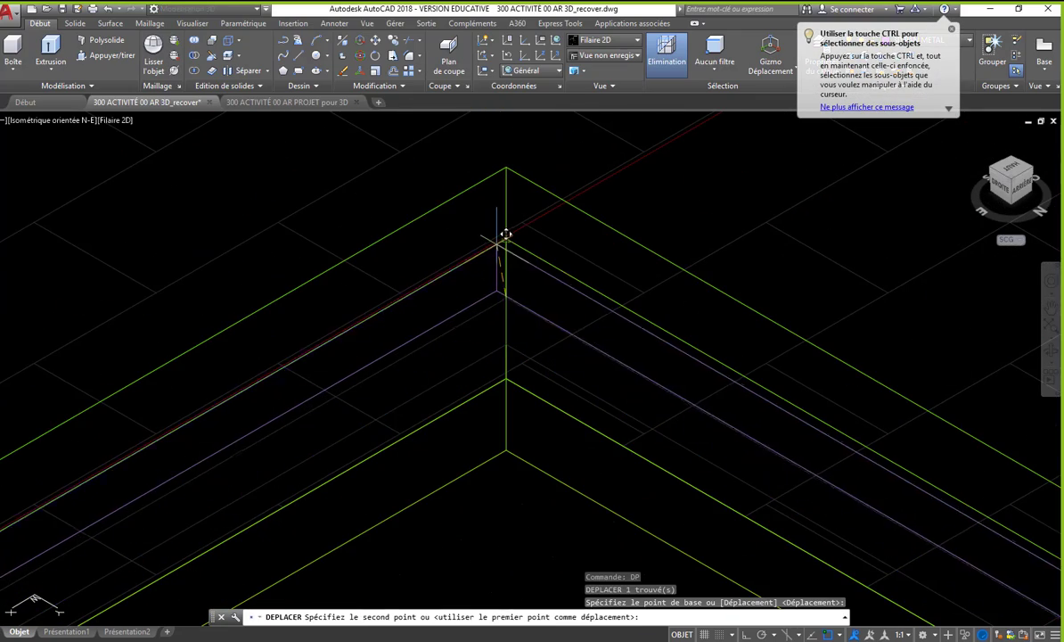
click(504, 210)
scroll(510, 203, down, 2)
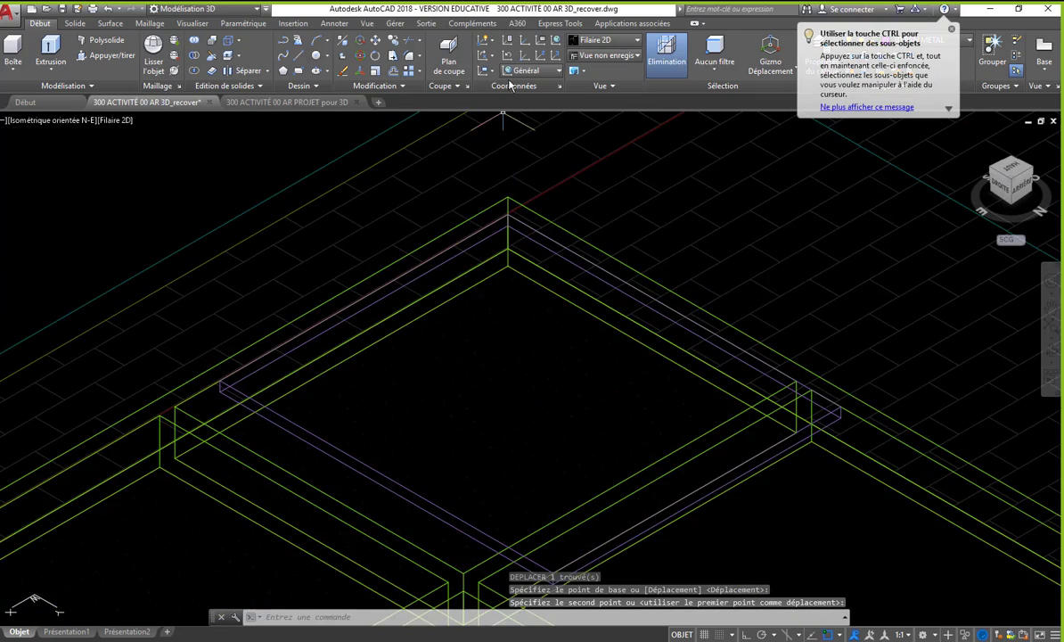
- Set the visual style to Ombré and stretch the panel's short edge to the divider with the adjacent small pane
click(605, 41)
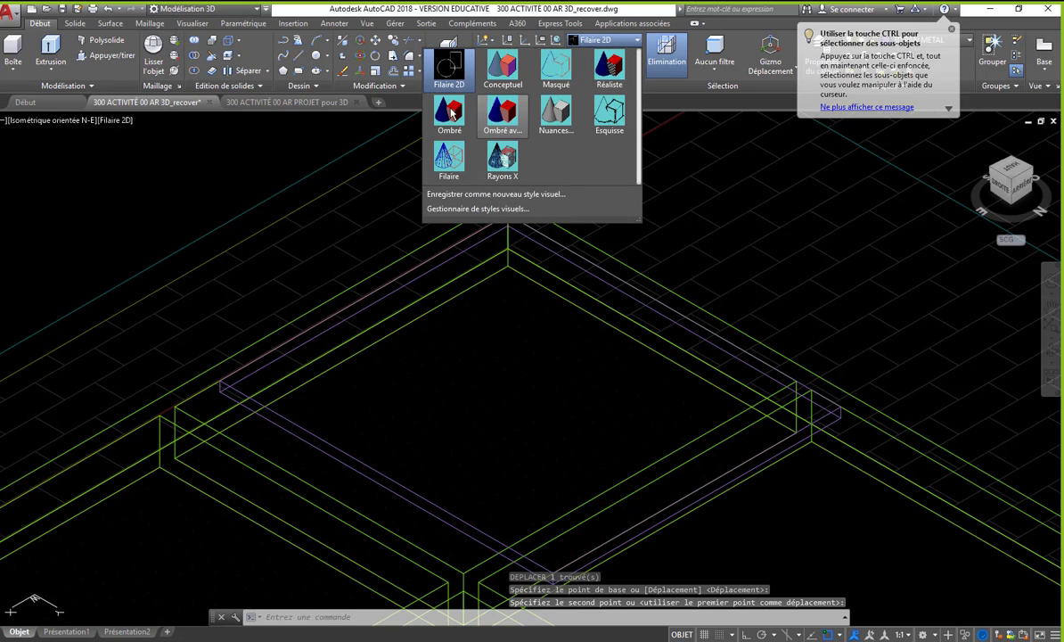
click(469, 108)
click(341, 456)
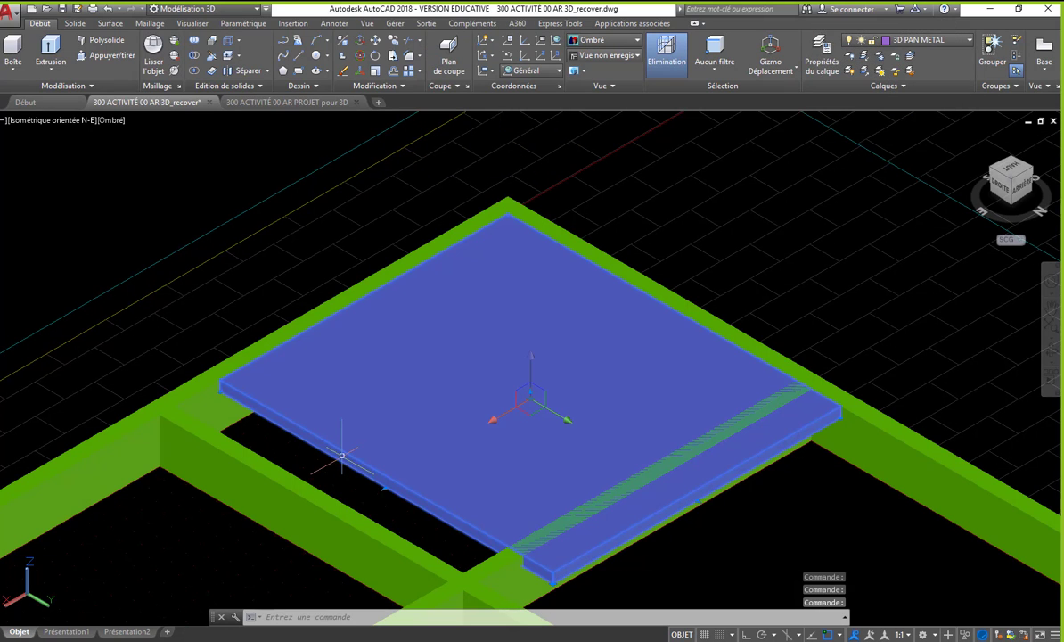
click(385, 486)
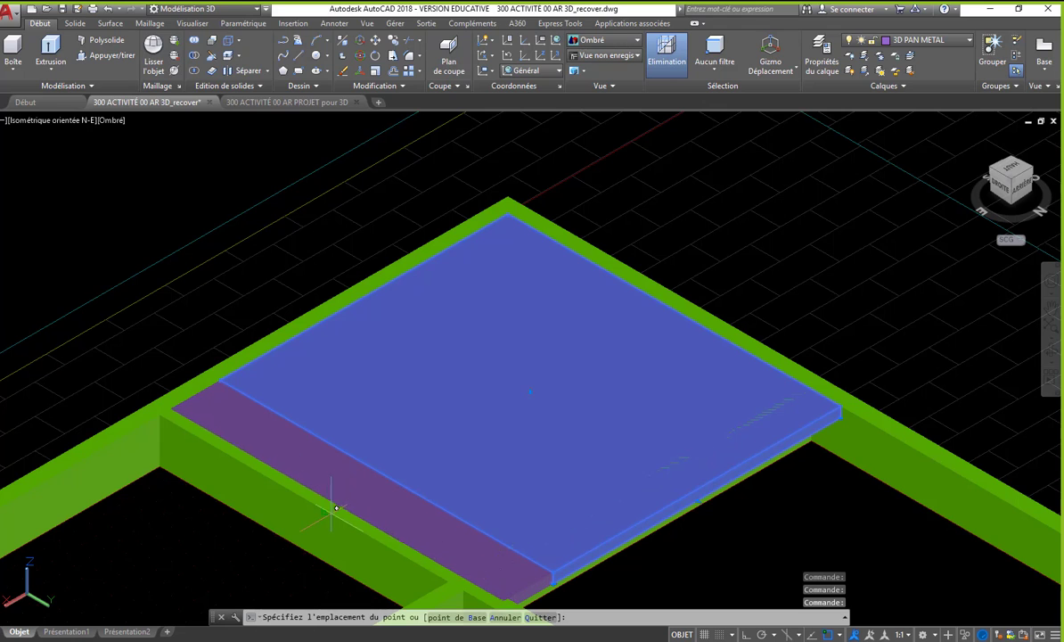
click(326, 533)
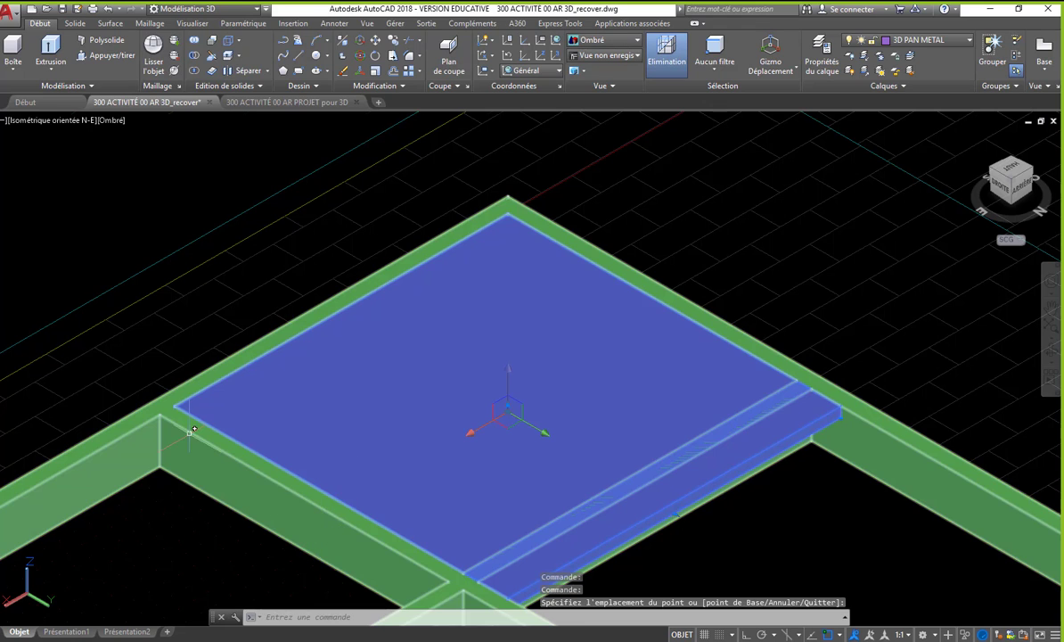
- Pull the panel's overhanging edge back to the inner face of the divider beside the large pane
scroll(191, 431, up, 3)
scroll(183, 410, down, 2)
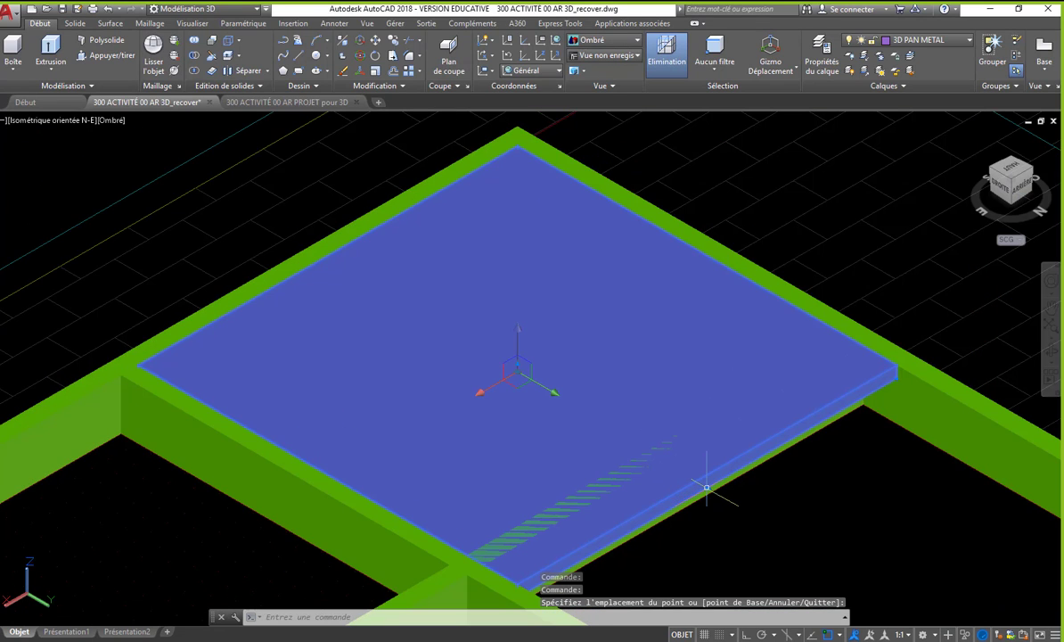
click(706, 486)
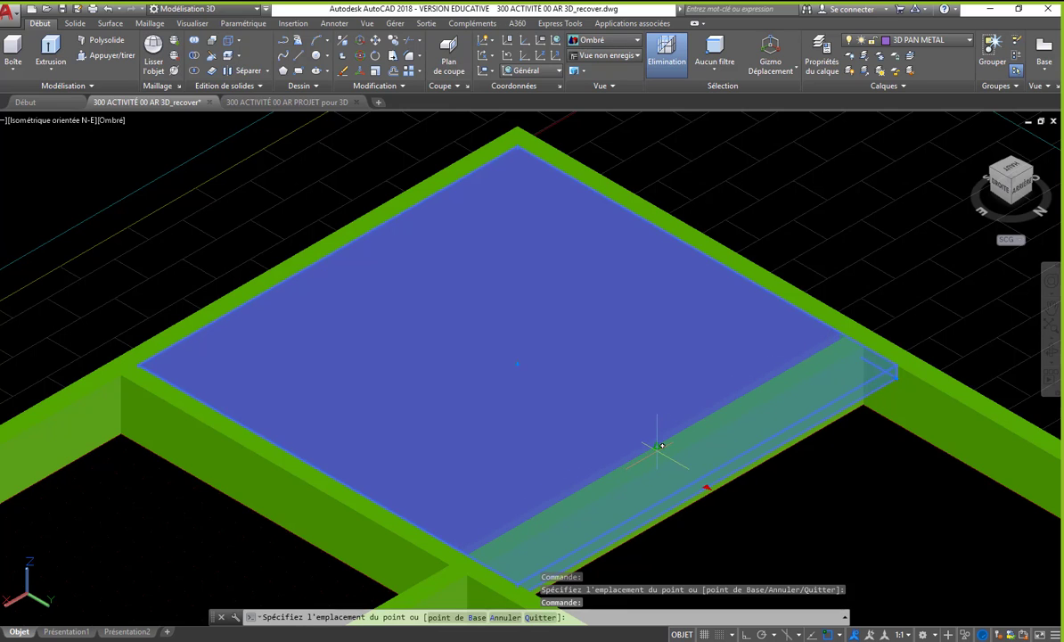
click(662, 441)
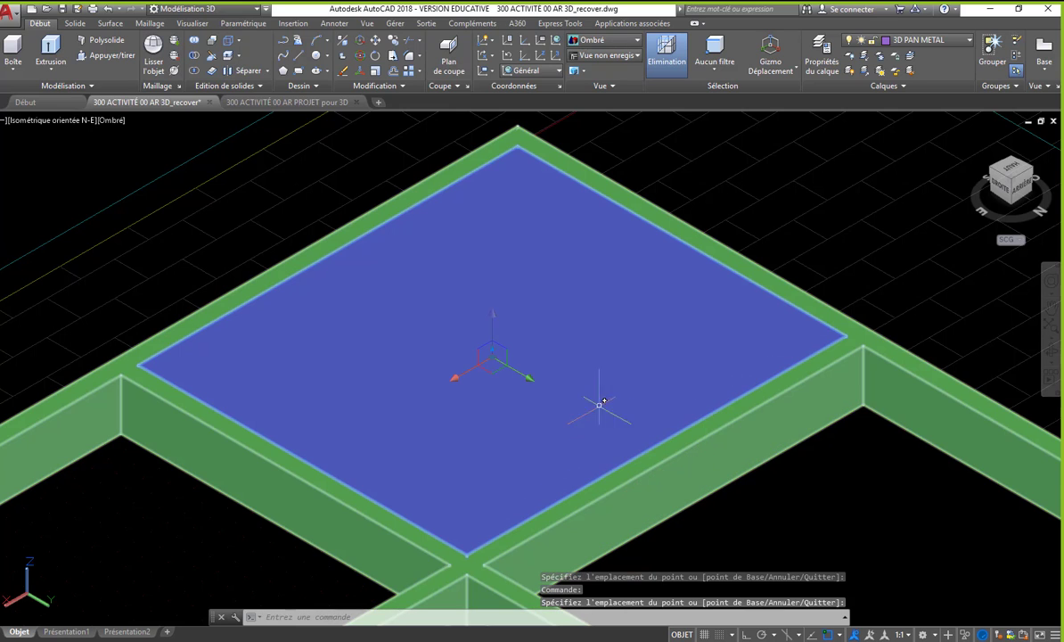
- Inspect the fitted panel from several isometric views and compare how deep the purple panel sits in the existing frame
click(1030, 169)
click(1031, 169)
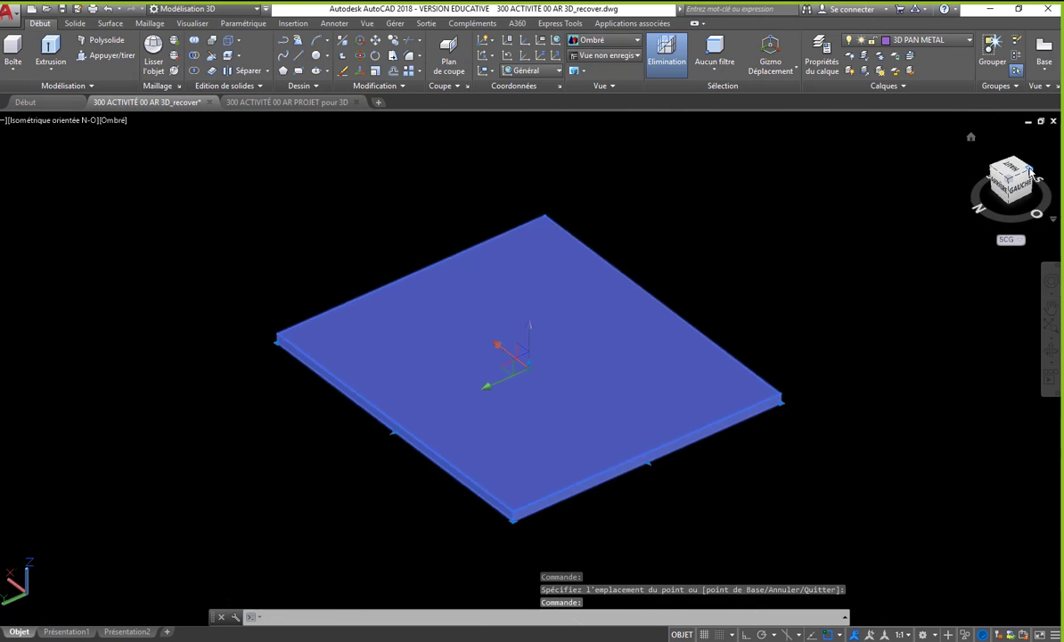
click(1030, 170)
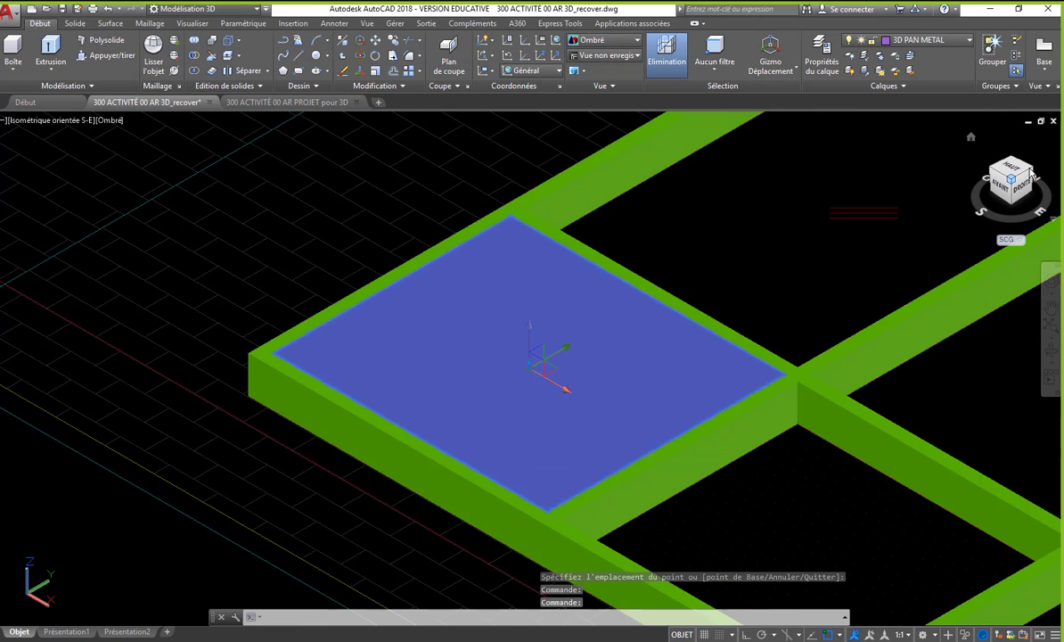
click(1030, 169)
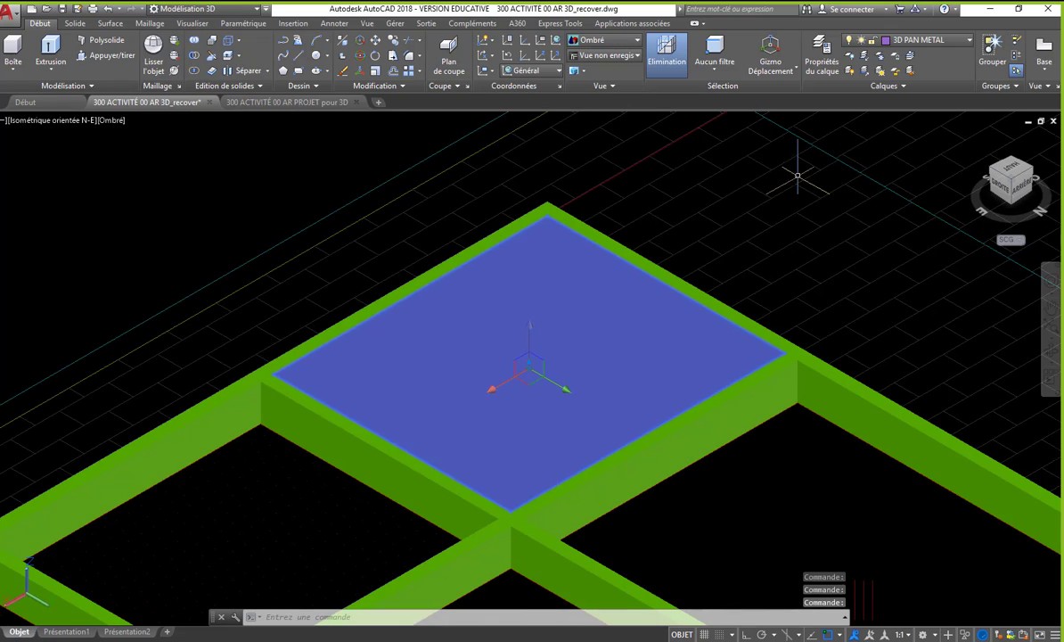
scroll(378, 114, down, 2)
middle_drag(354, 278, 233, 252)
scroll(985, 434, up, 6)
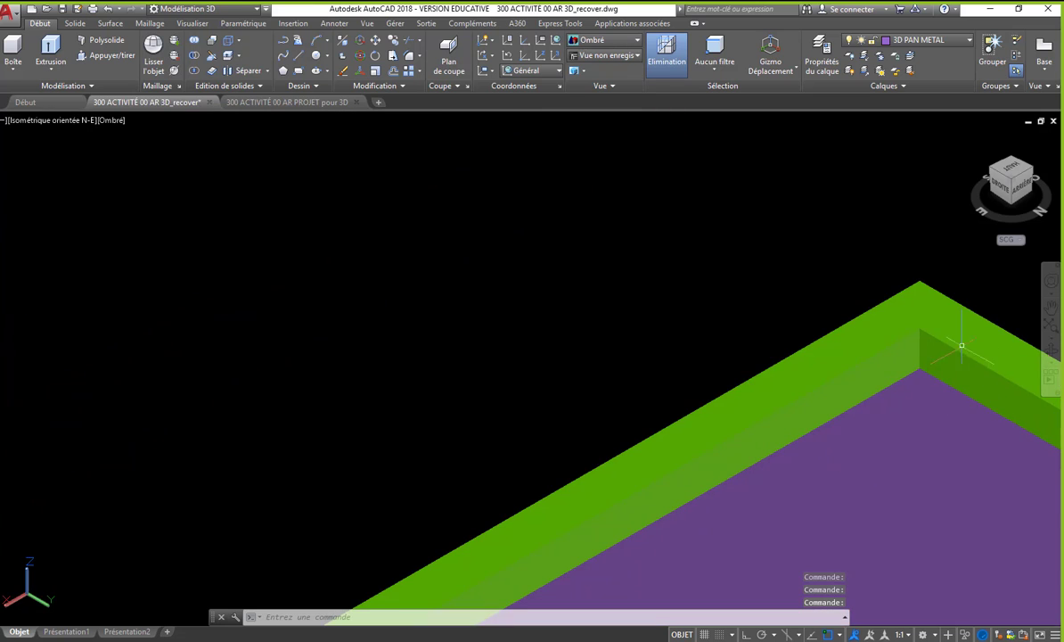
scroll(930, 383, down, 5)
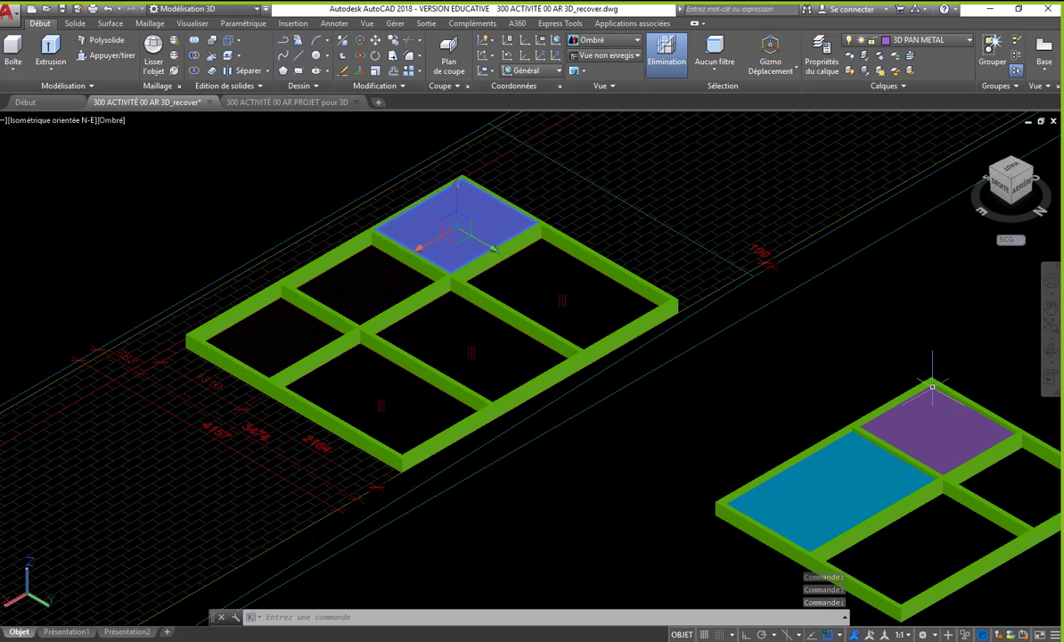
- Move the new panel down by the existing panel's recess, measured from the existing frame's inner upper corner to that panel's top corner
text(dp)
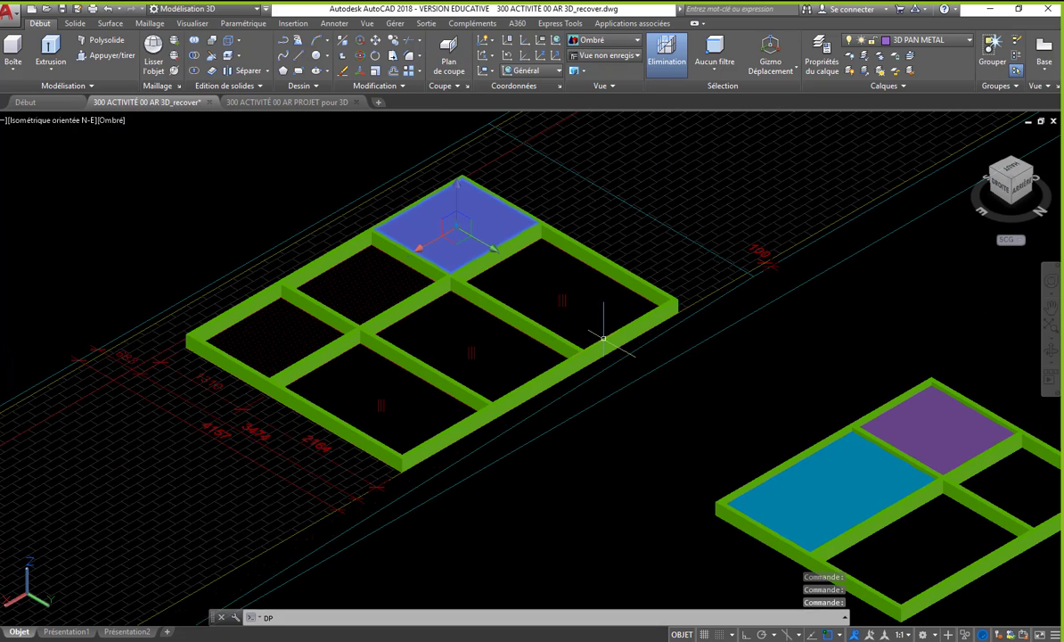
key(Return)
scroll(934, 396, up, 5)
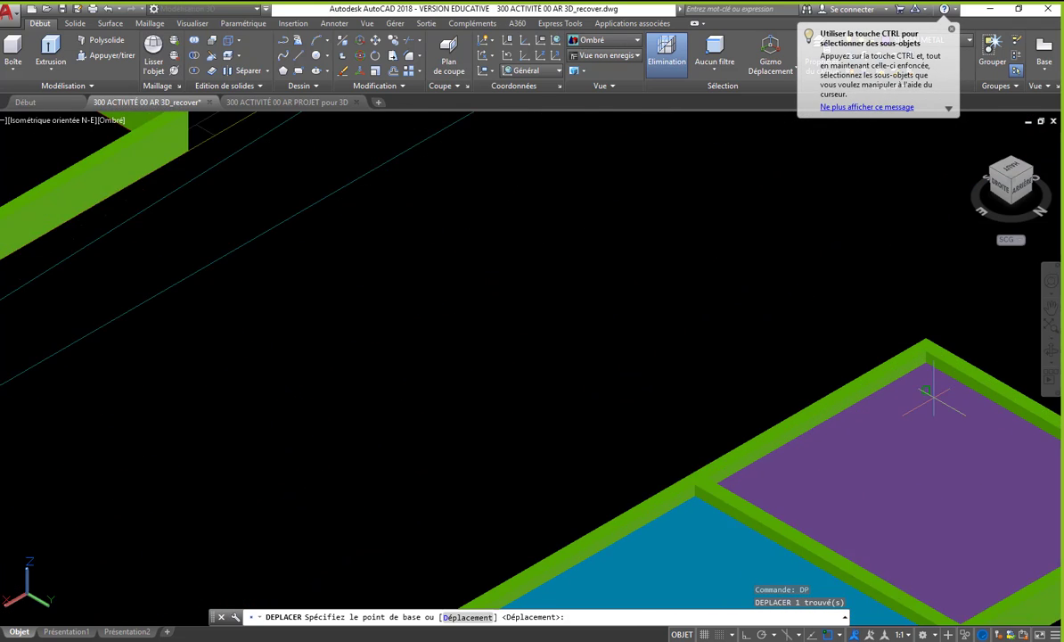
click(917, 331)
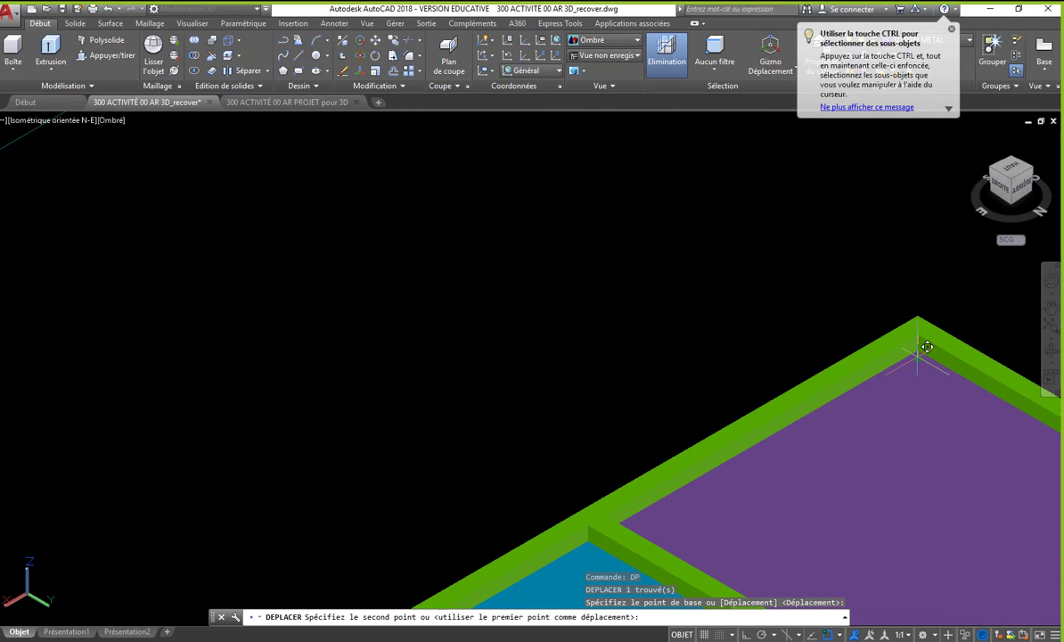
scroll(917, 349, up, 5)
click(927, 340)
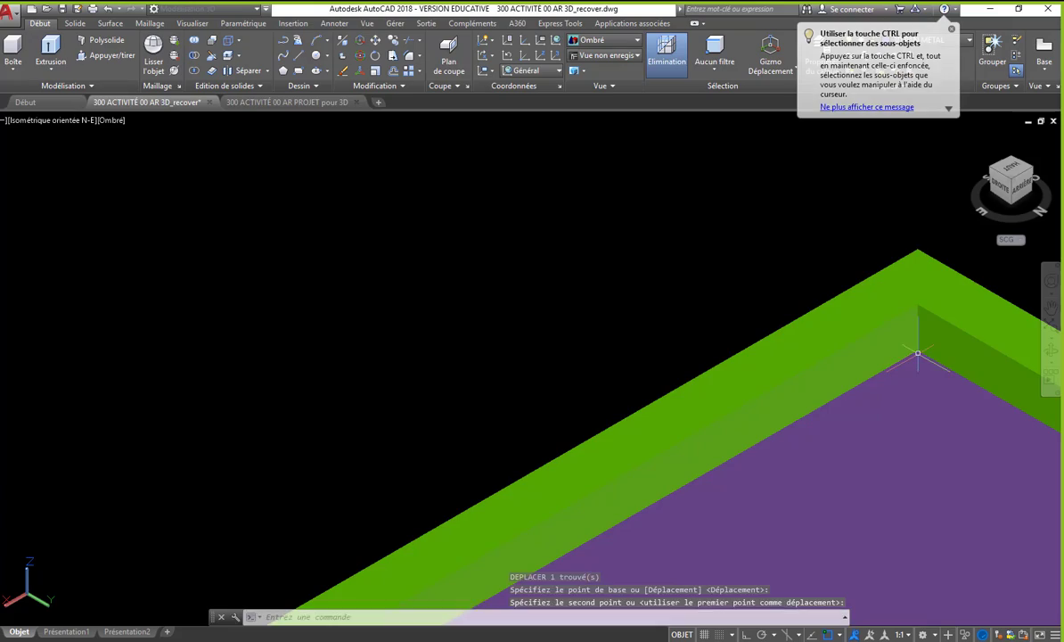
key(Return)
scroll(667, 278, down, 10)
scroll(666, 278, up, 3)
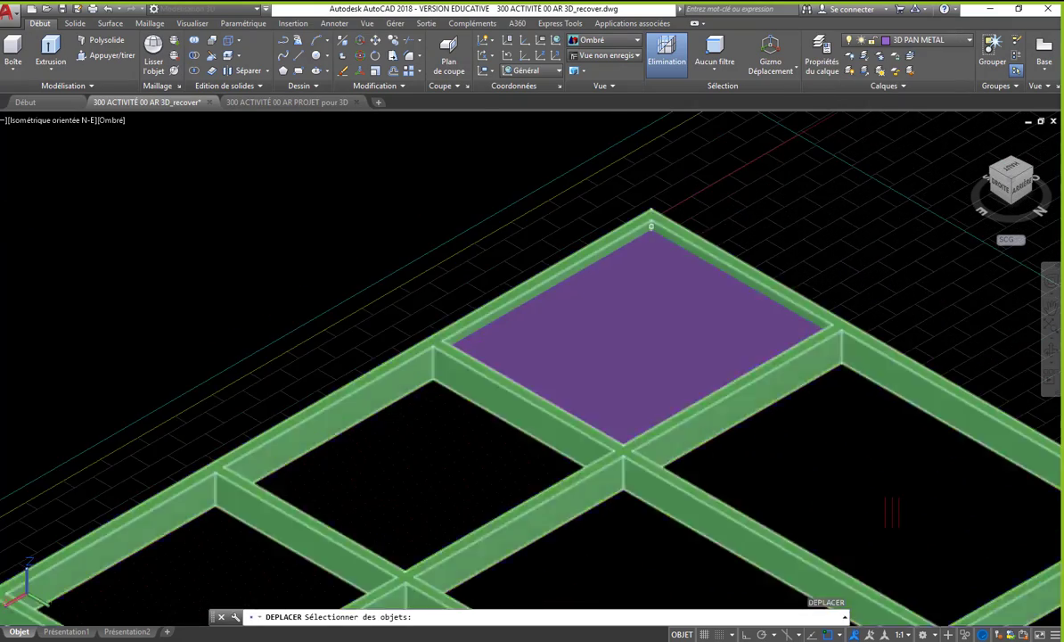
key(Escape)
scroll(624, 259, down, 4)
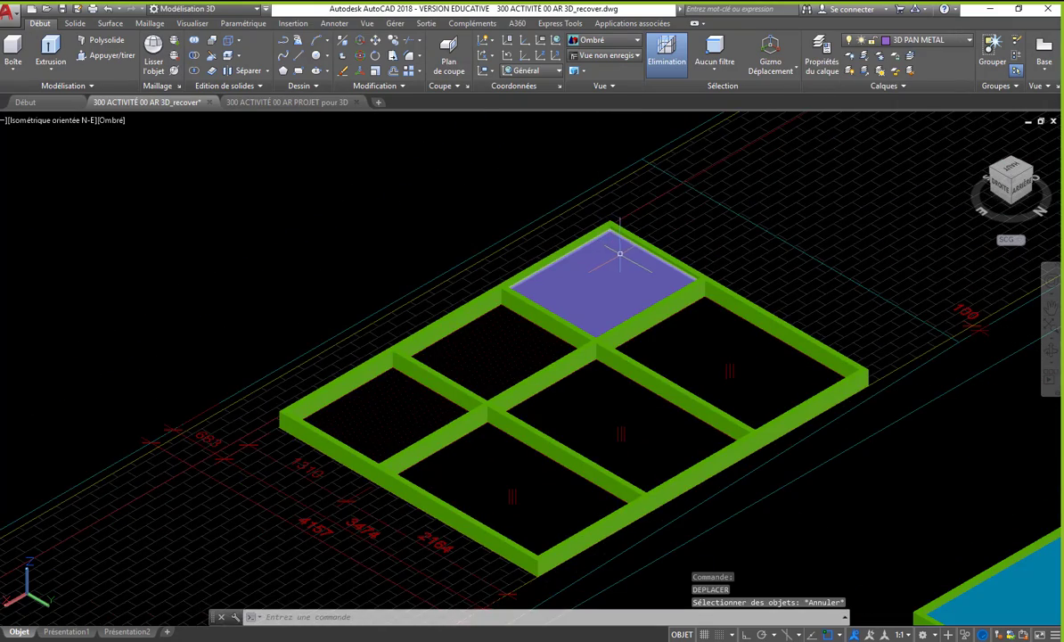
- Copy the recessed panel into the middle small opening, using the inner upper corner of its own opening as base point
scroll(552, 214, down, 4)
scroll(503, 170, up, 3)
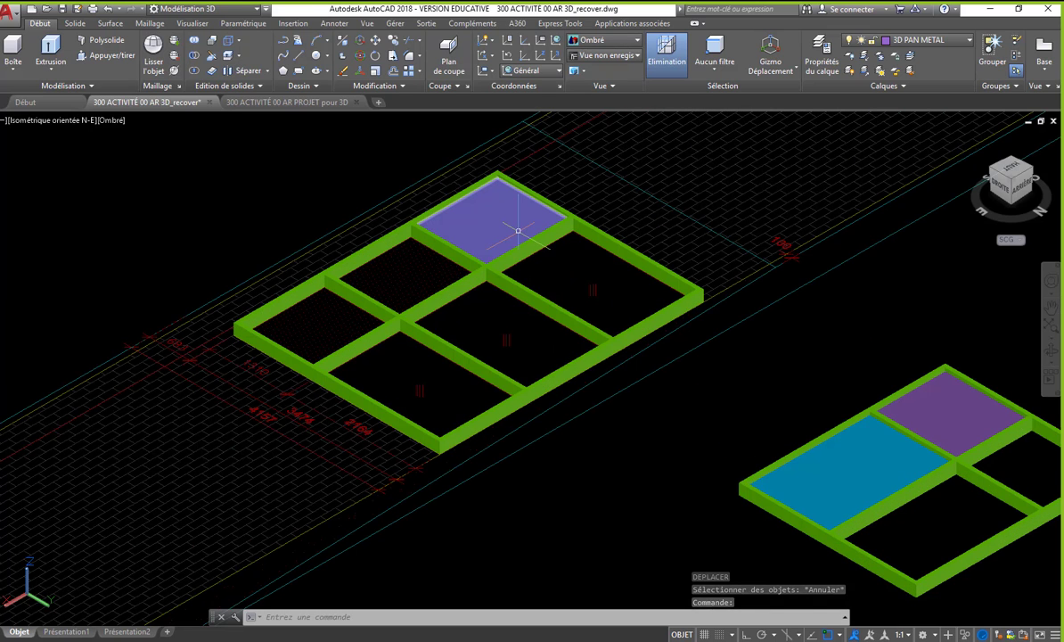
text(CP)
key(Return)
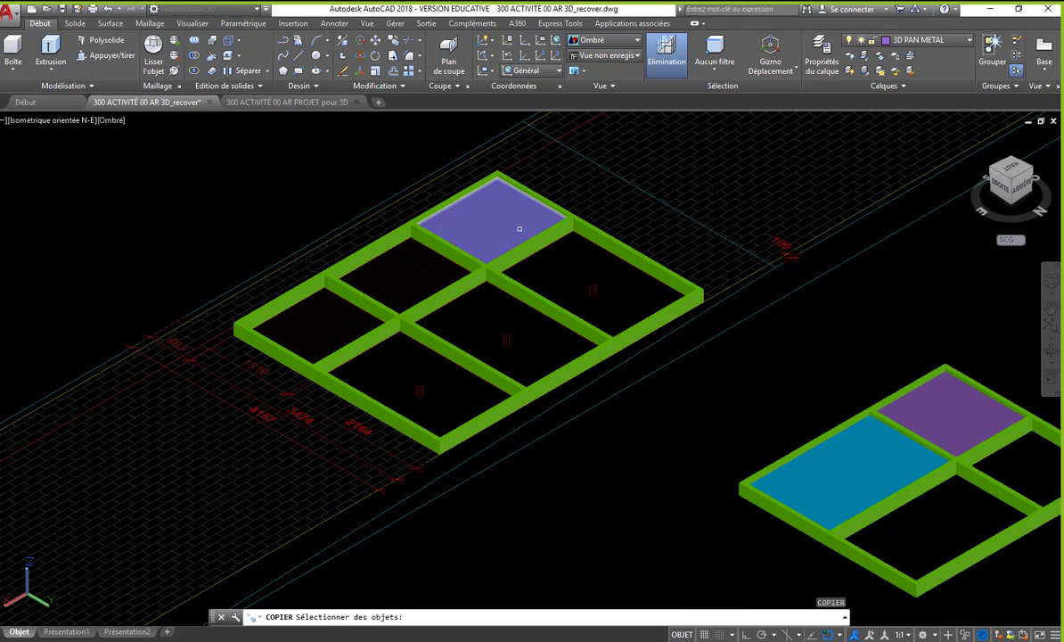
click(518, 218)
key(Return)
scroll(497, 167, up, 4)
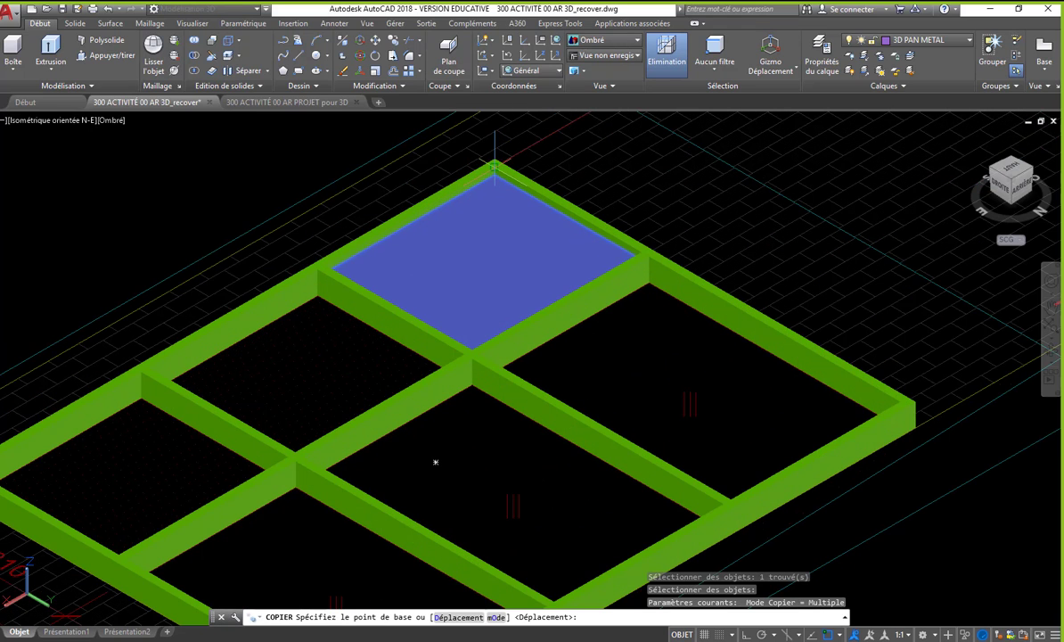
click(436, 462)
scroll(321, 280, up, 4)
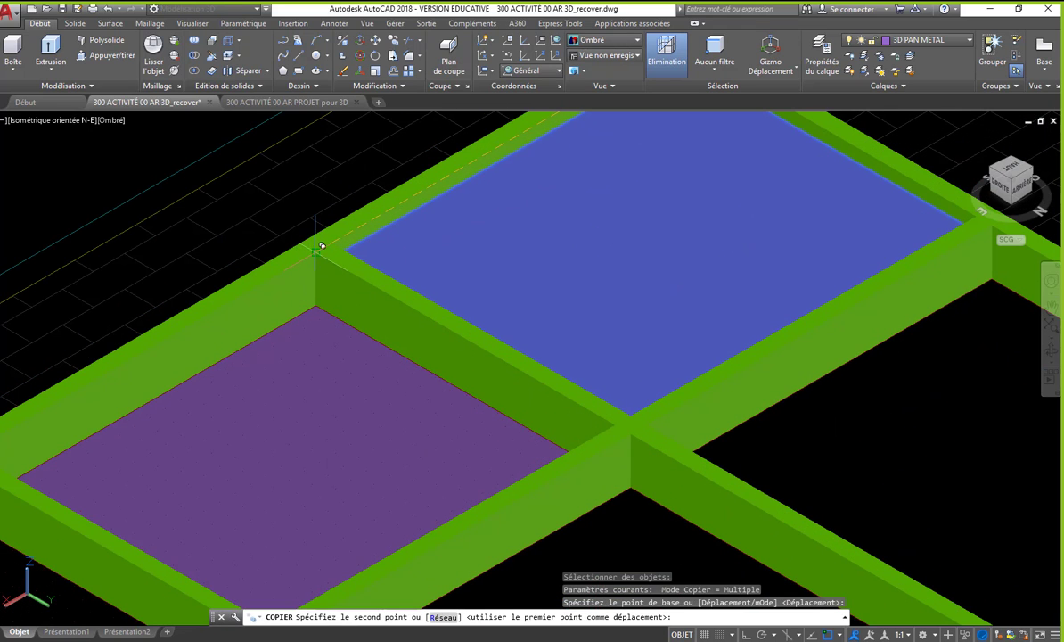
click(315, 253)
- Place a second copy of the panel at the matching corner of the last small opening and finish copying
scroll(466, 250, down, 5)
scroll(301, 287, up, 4)
scroll(265, 369, up, 2)
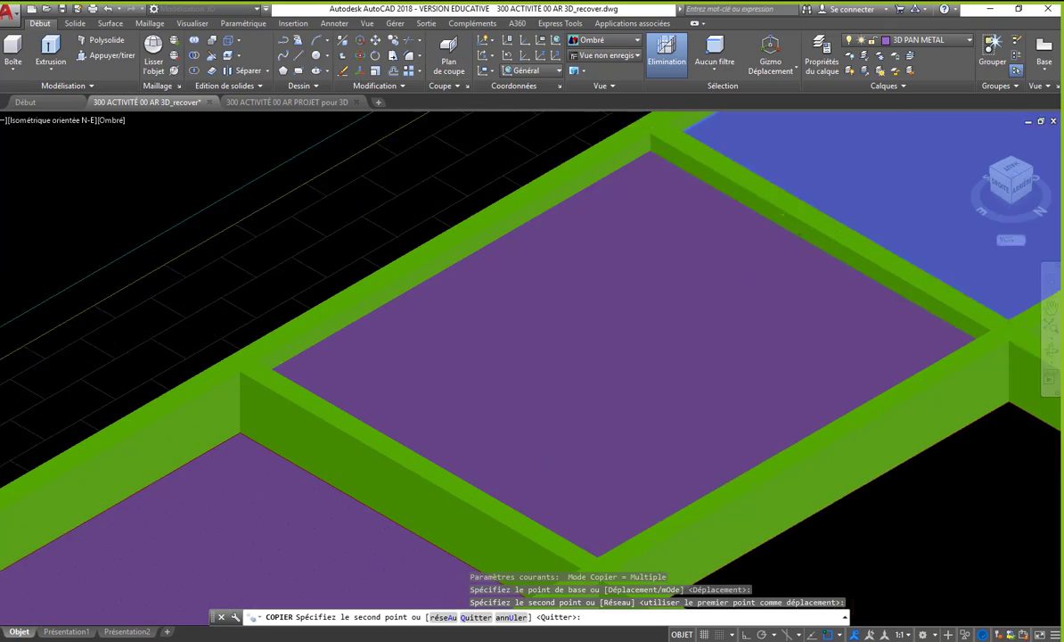
scroll(237, 383, up, 2)
click(248, 359)
scroll(247, 359, down, 8)
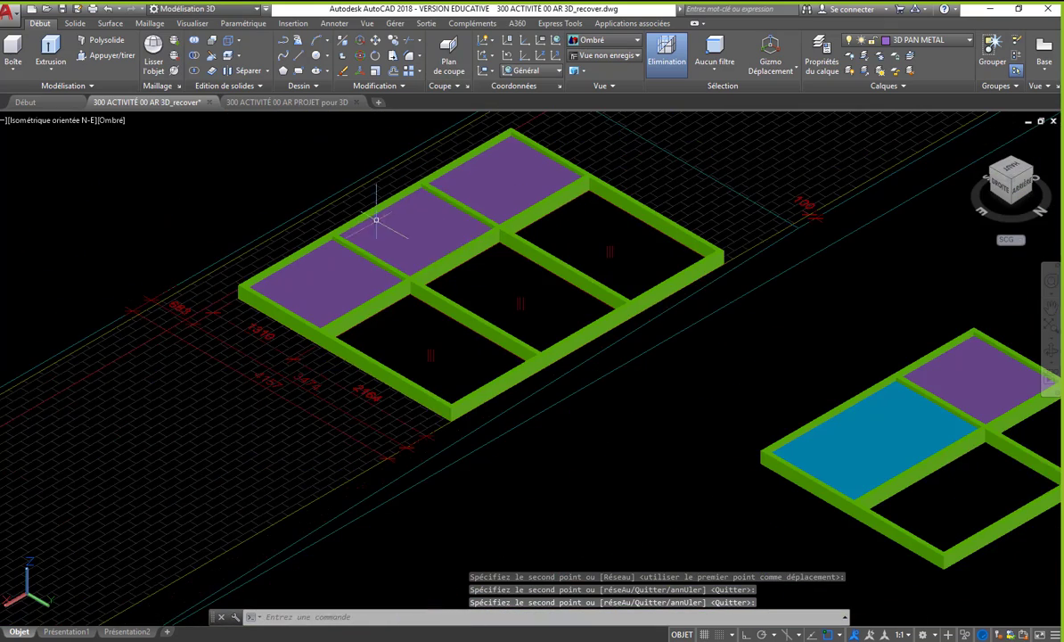
key(Return)
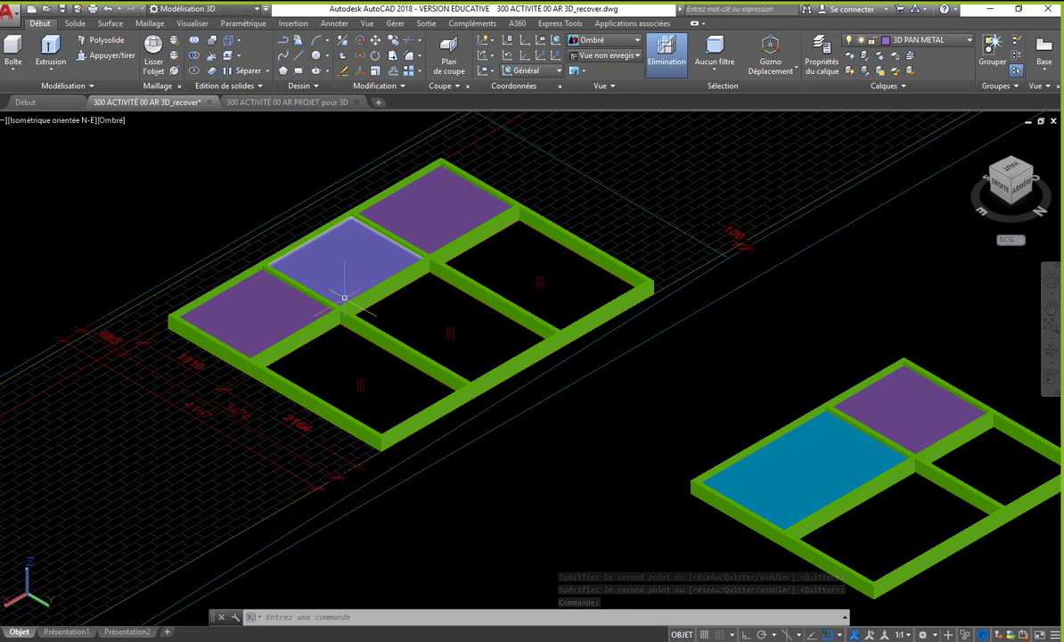
- Copy the end small panel into the adjacent large opening, matching its inner divider corner to the large opening's corner at the outer rail
text(cp)
key(Return)
click(315, 304)
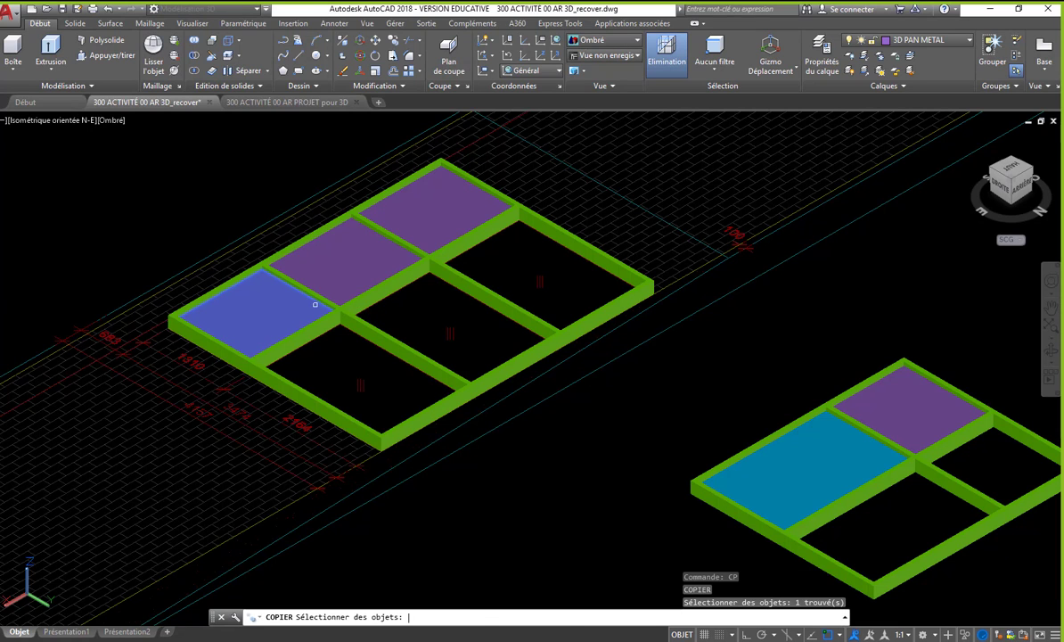
key(Return)
scroll(334, 310, up, 5)
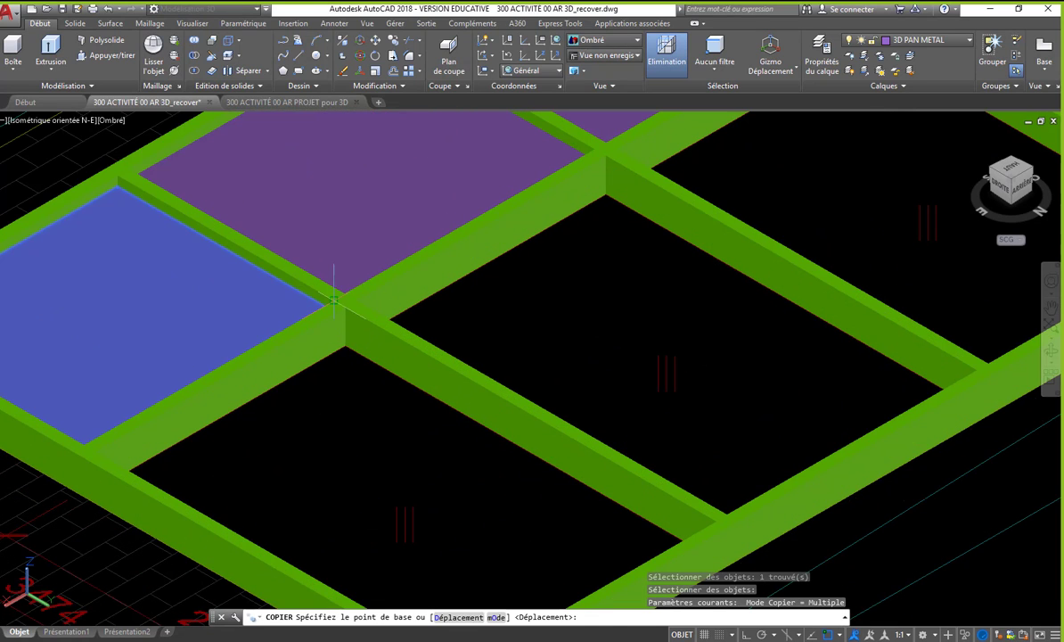
click(334, 298)
scroll(615, 515, up, 5)
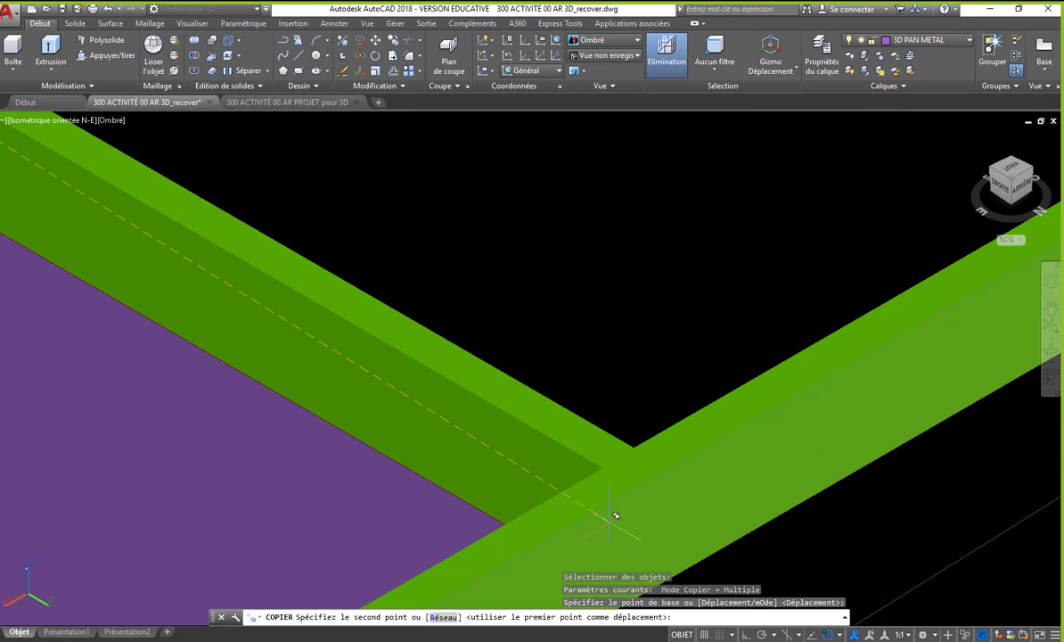
click(609, 461)
key(Return)
scroll(614, 468, down, 5)
- Set the visual style to Filaire 2D and stretch the copied panel's short edge to the divider, filling the large opening
click(450, 450)
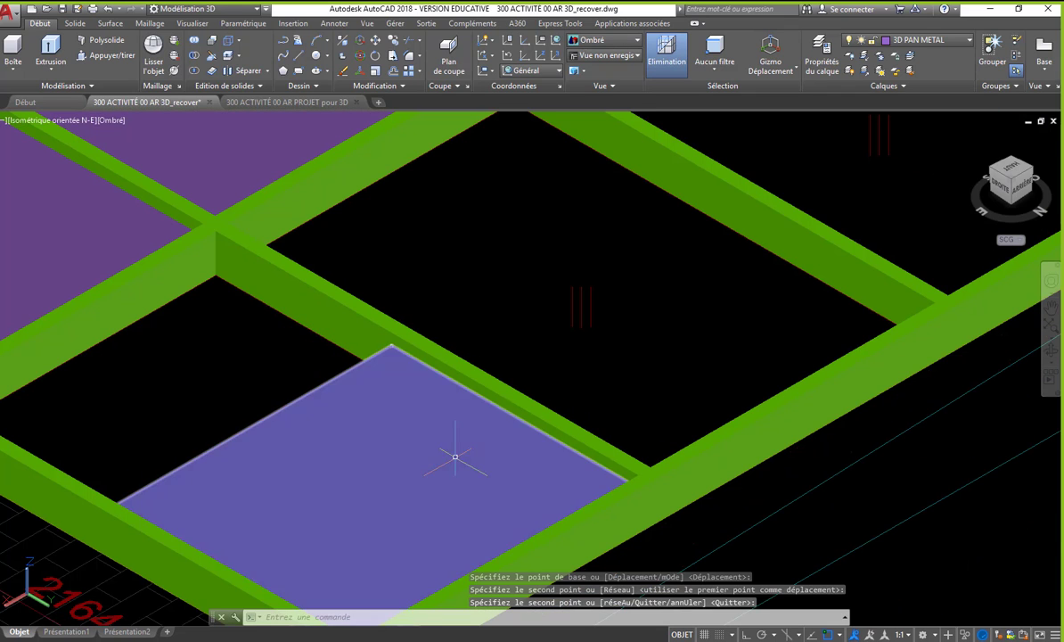
middle_drag(422, 461, 605, 485)
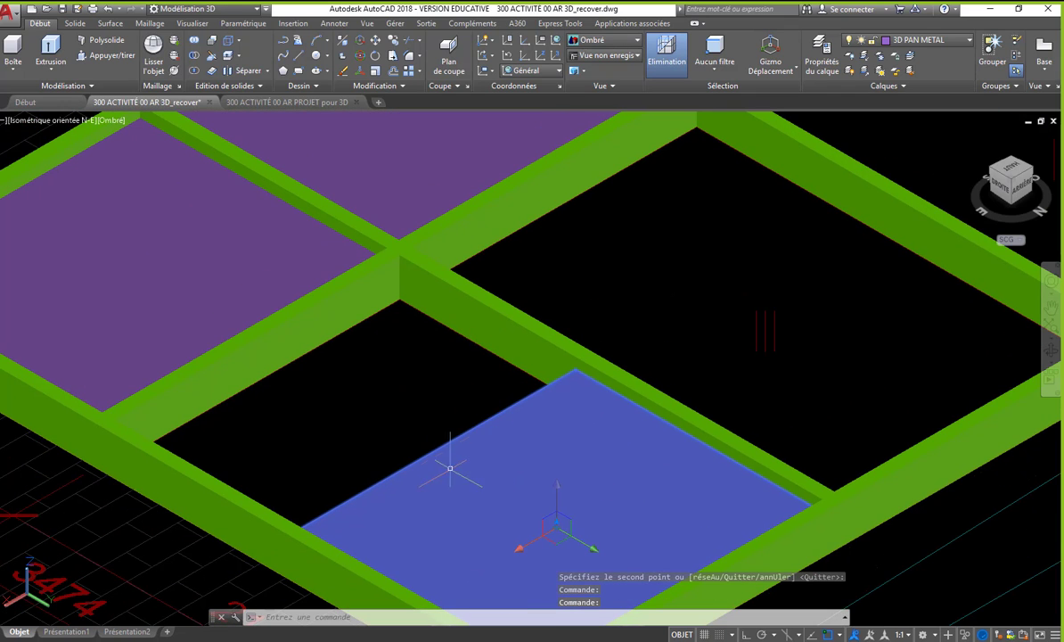
middle_drag(444, 430, 444, 368)
click(613, 41)
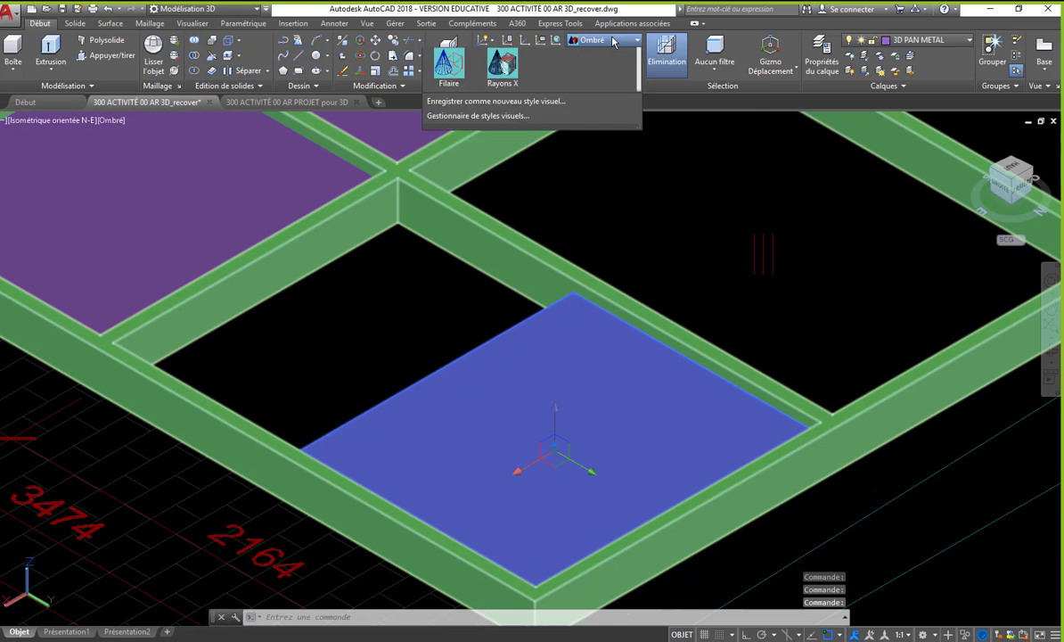
click(431, 64)
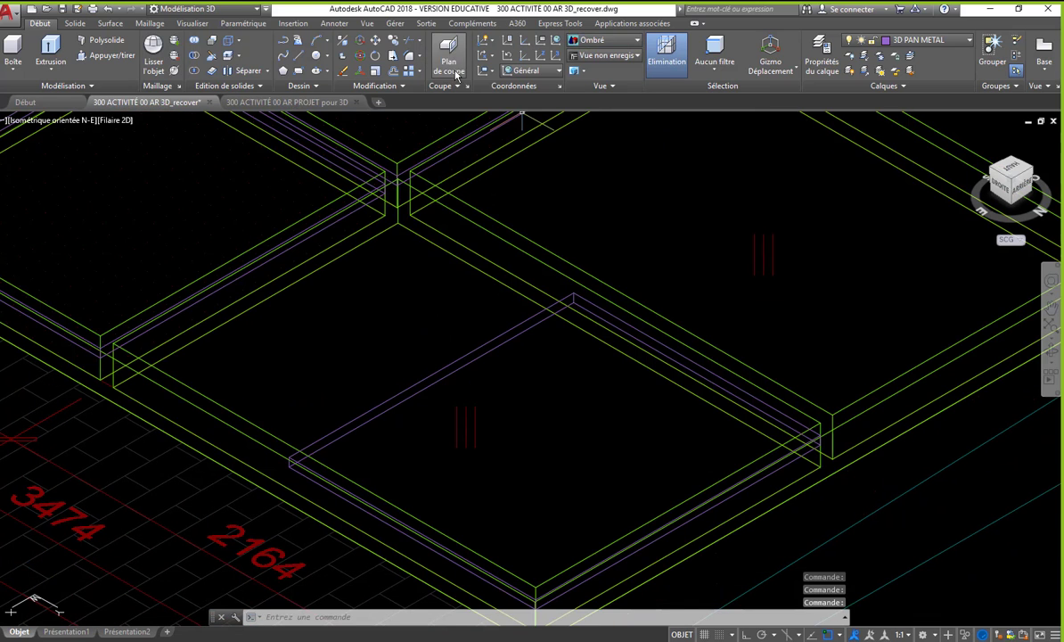
click(412, 393)
click(432, 383)
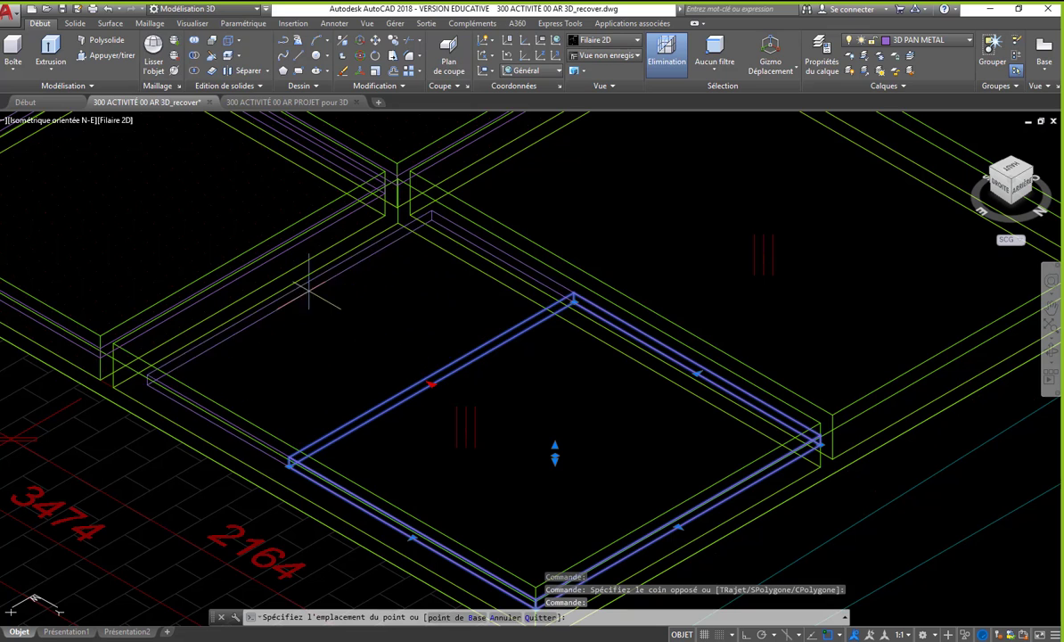
scroll(294, 281, up, 2)
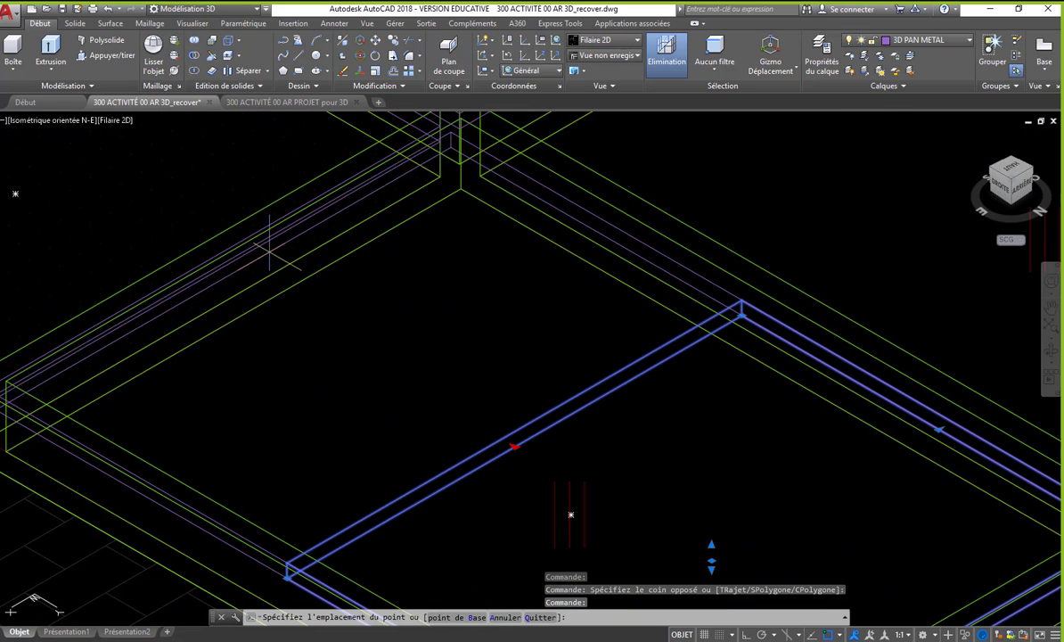
click(234, 249)
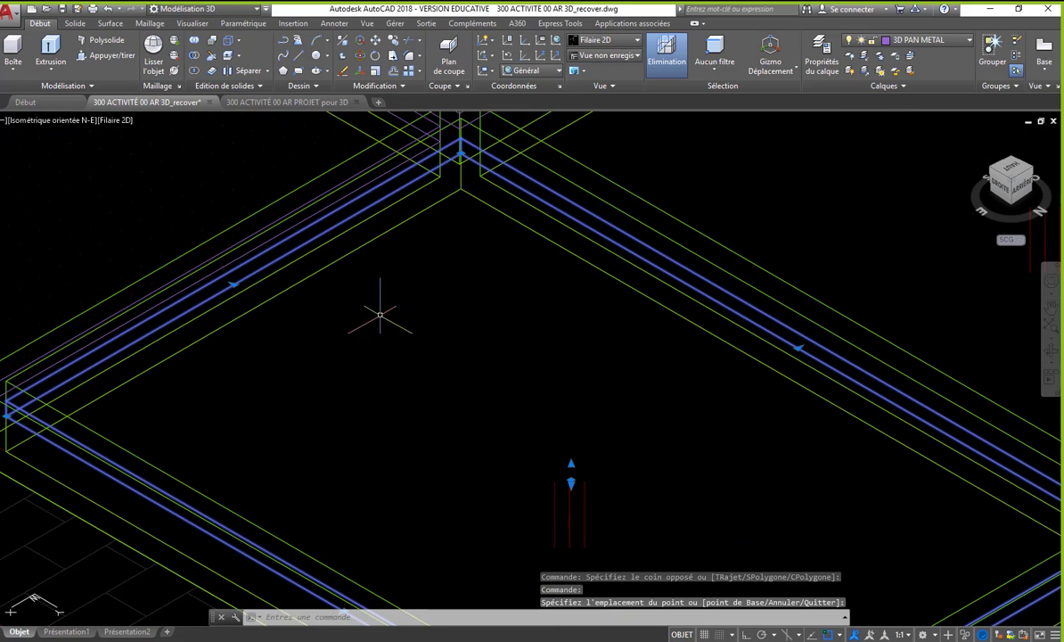
- Set the visual style to Conceptuel and bring both window frames into view
middle_drag(379, 314, 430, 361)
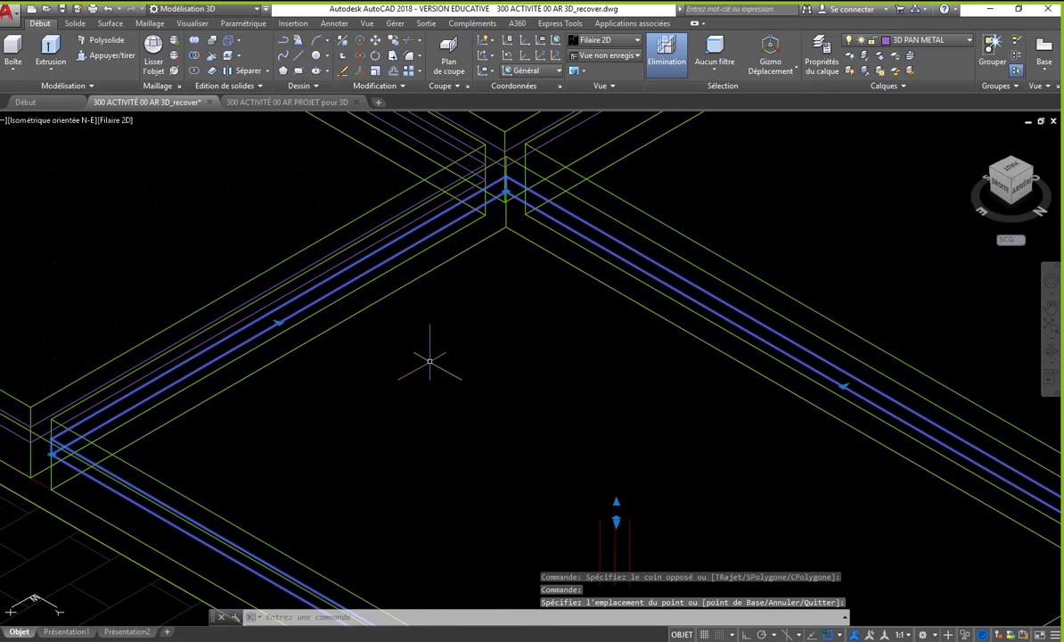
scroll(429, 361, down, 2)
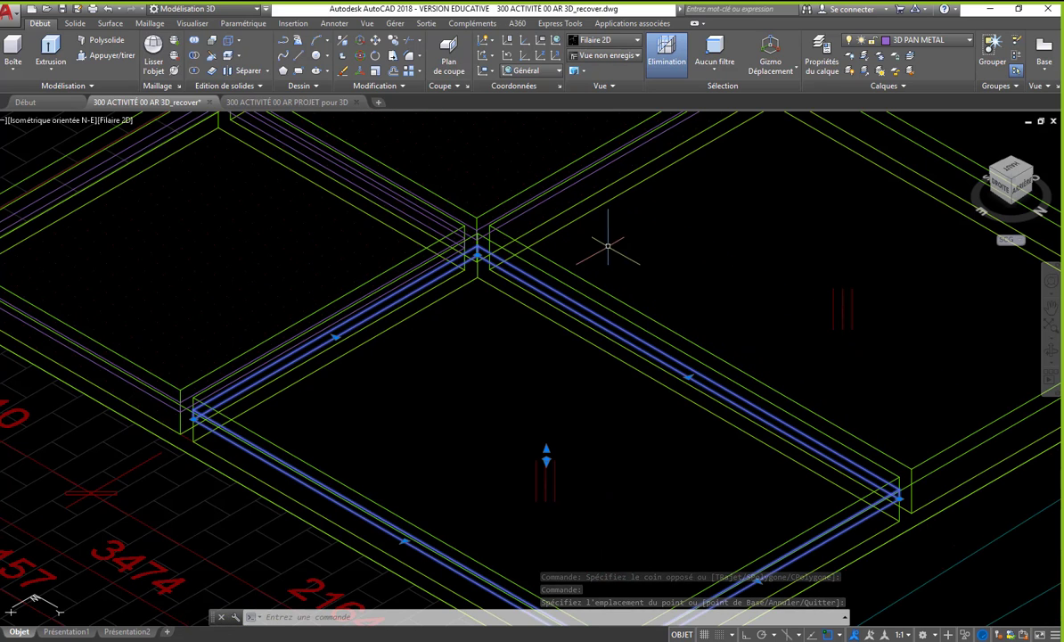
click(590, 40)
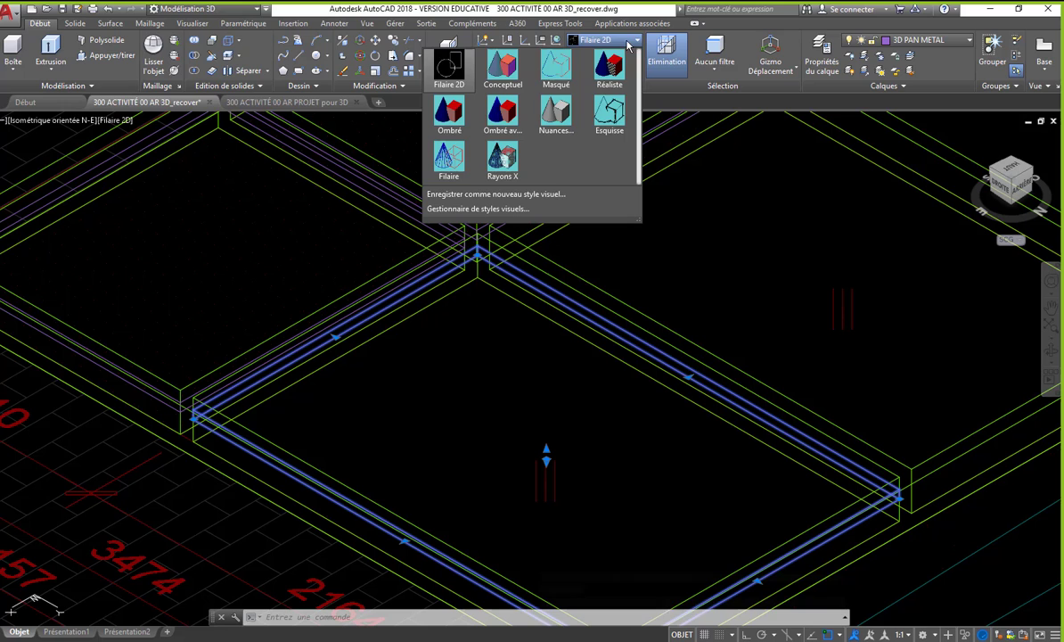
click(505, 68)
scroll(369, 414, down, 3)
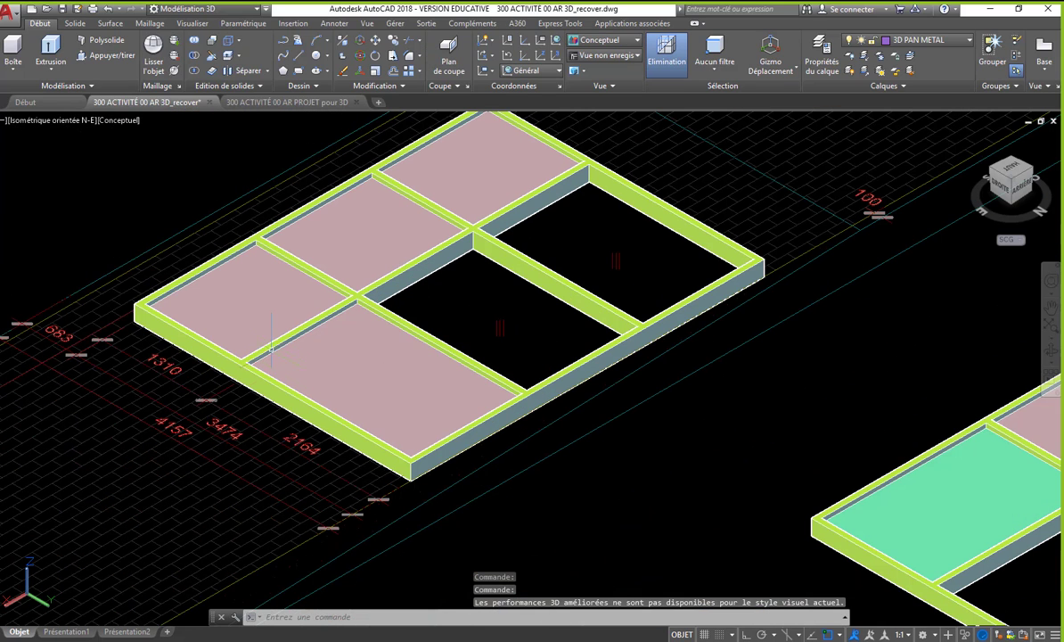
- Match the large panel's properties to the green panel in the smaller reference frame
text(co)
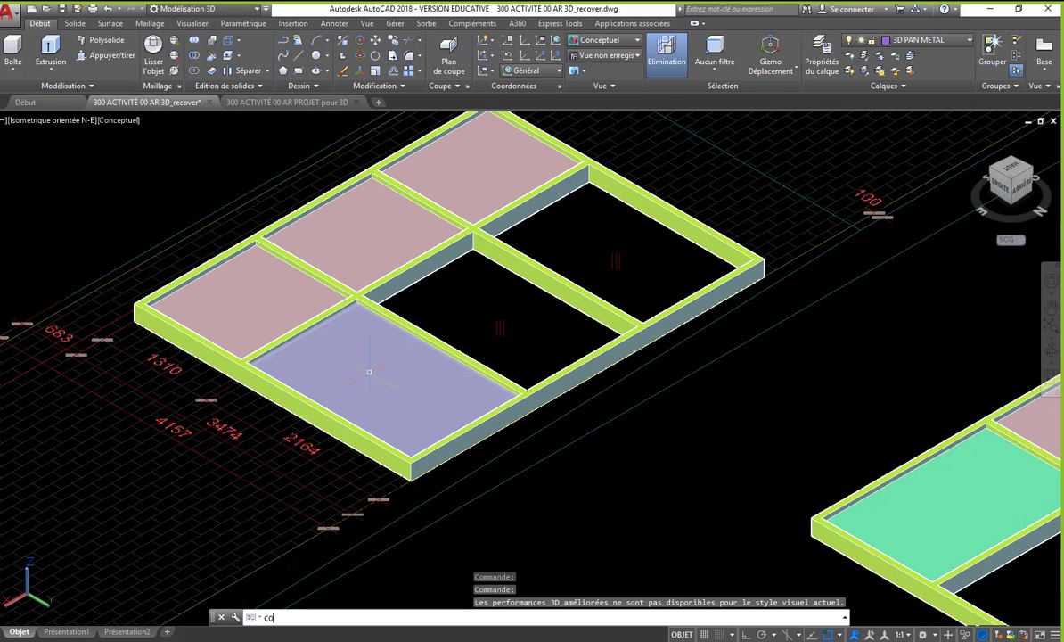
key(Return)
scroll(368, 371, down, 3)
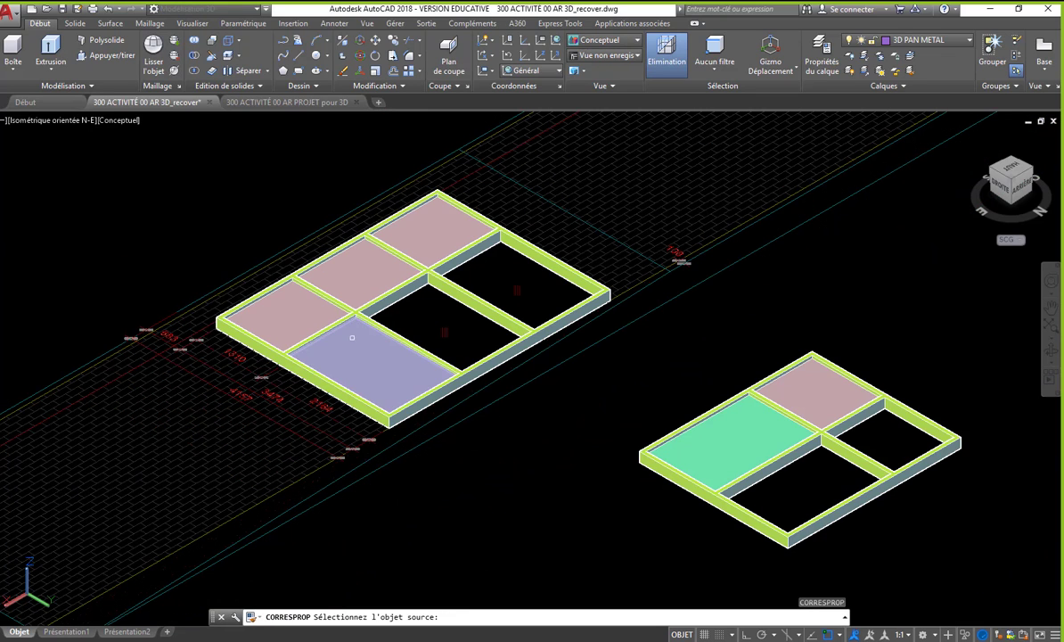
click(690, 443)
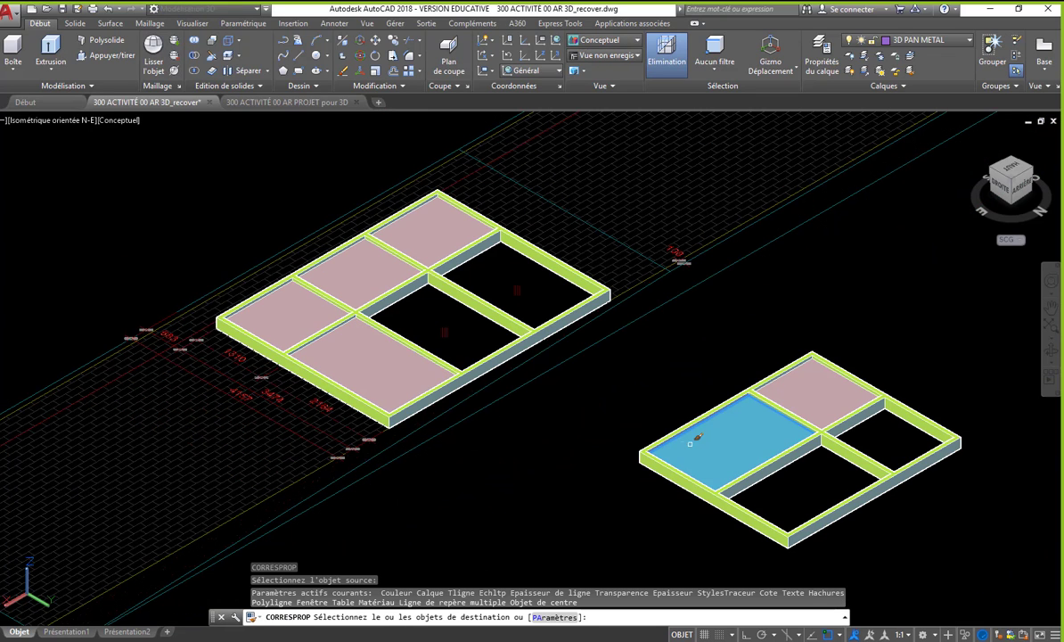
click(392, 378)
key(Return)
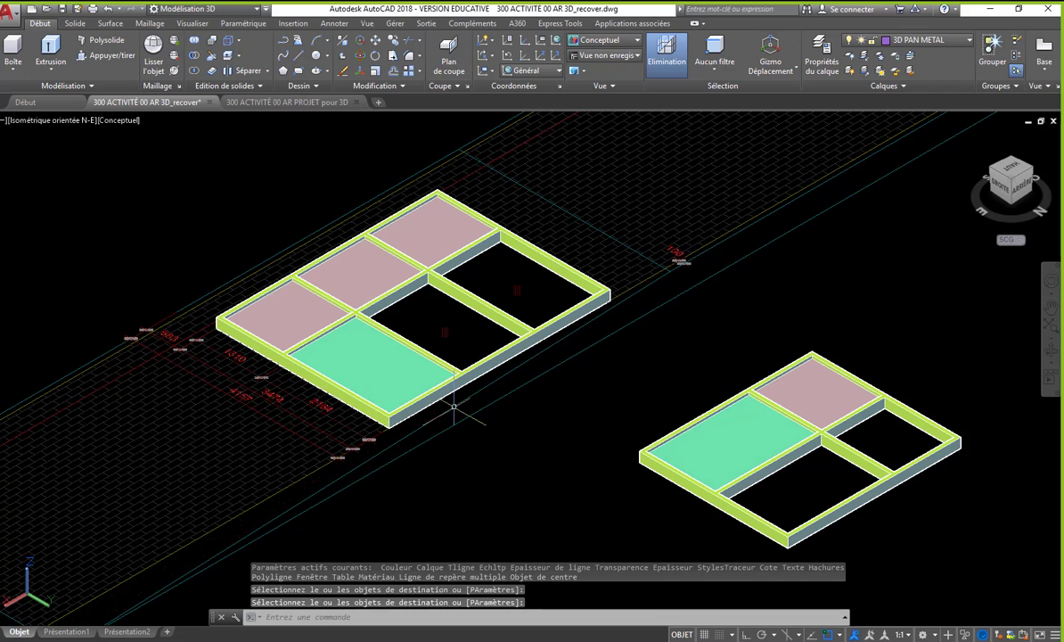
- Copy the green panel into the middle large opening, from its inner divider corner at the outer rail to the opening's matching corner
text(cp)
key(Return)
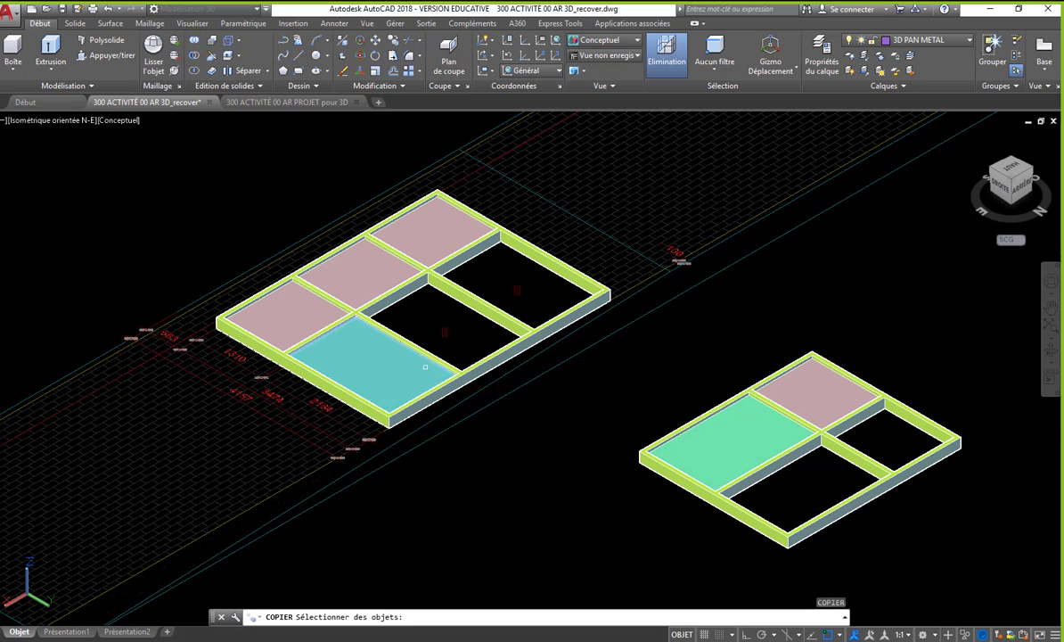
click(446, 383)
scroll(446, 383, up, 3)
key(Return)
scroll(454, 377, up, 4)
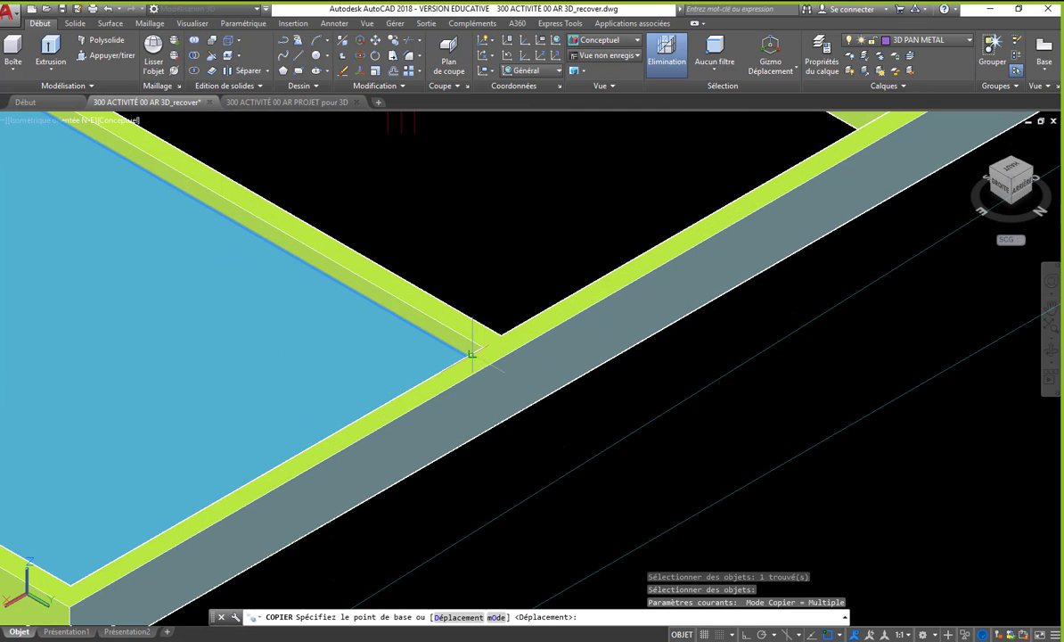
click(482, 347)
scroll(455, 347, down, 5)
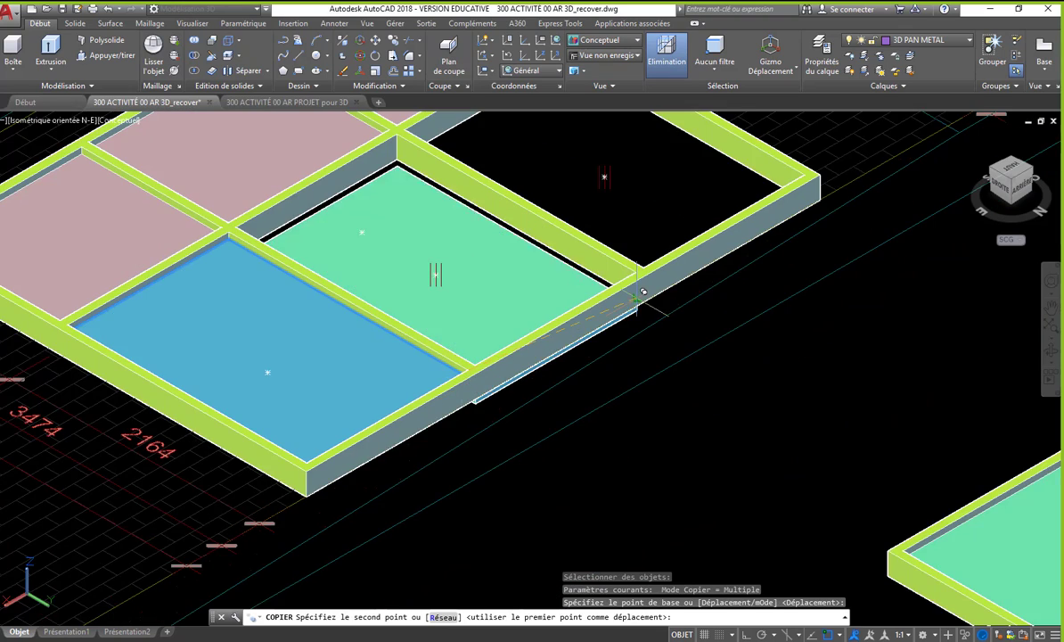
scroll(636, 268, up, 5)
click(630, 249)
- Place a second copy of the green panel at the matching corner of the last large opening and finish copying
scroll(499, 357, down, 5)
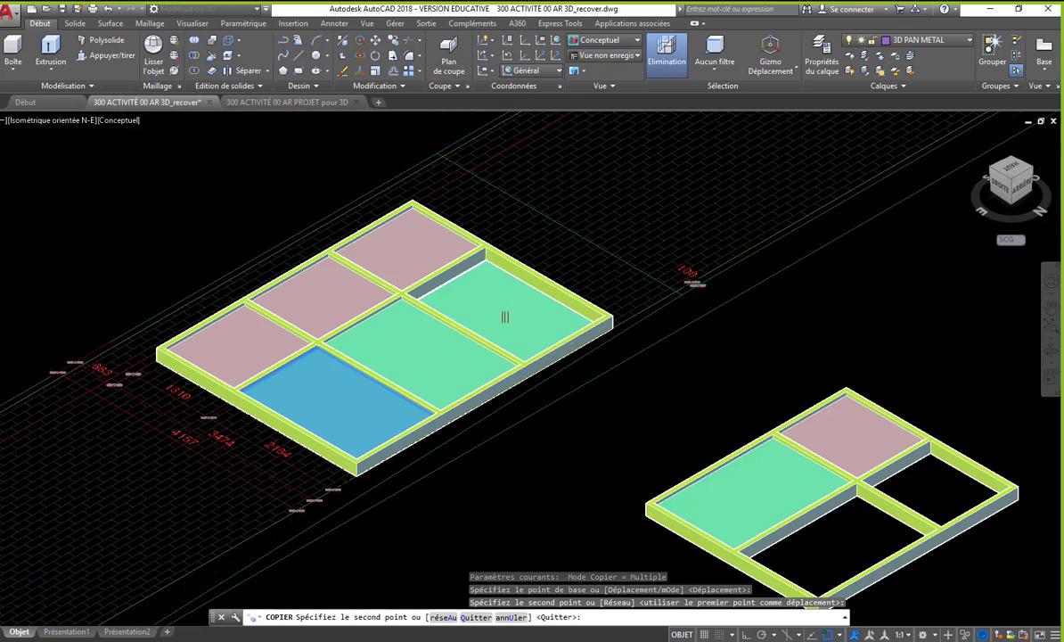
scroll(570, 303, up, 5)
click(588, 290)
key(Return)
scroll(597, 321, down, 6)
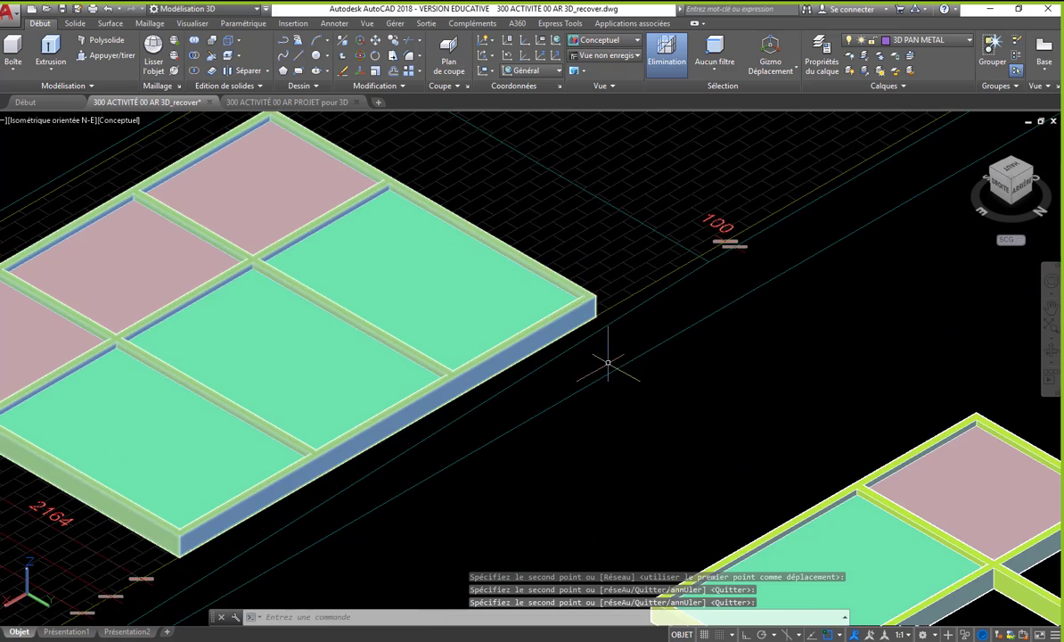
key(Escape)
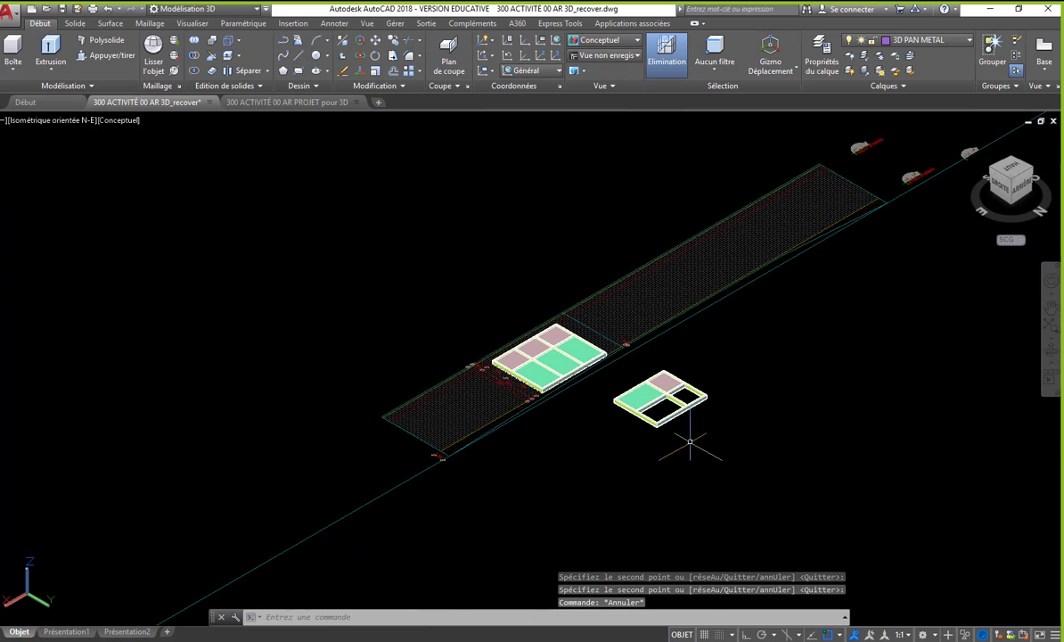
- Delete the smaller reference window frame together with its panels
click(704, 454)
click(626, 374)
key(Delete)
- Draw a box over the entire hatched facade rectangle, from corner to opposite corner, with a height of 375
middle_drag(635, 421, 624, 440)
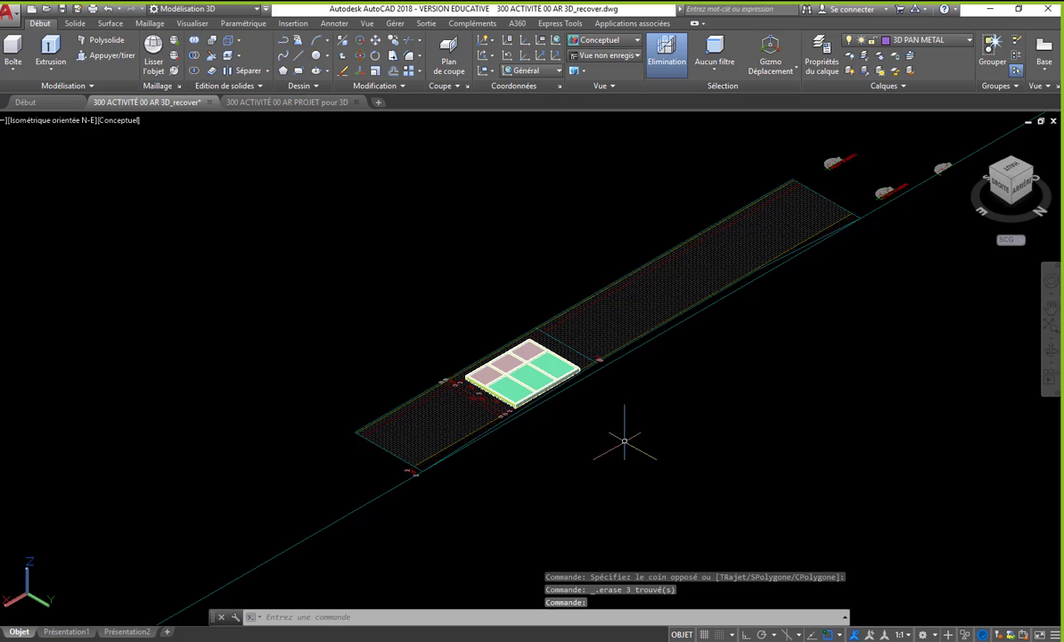
click(12, 48)
scroll(339, 432, up, 8)
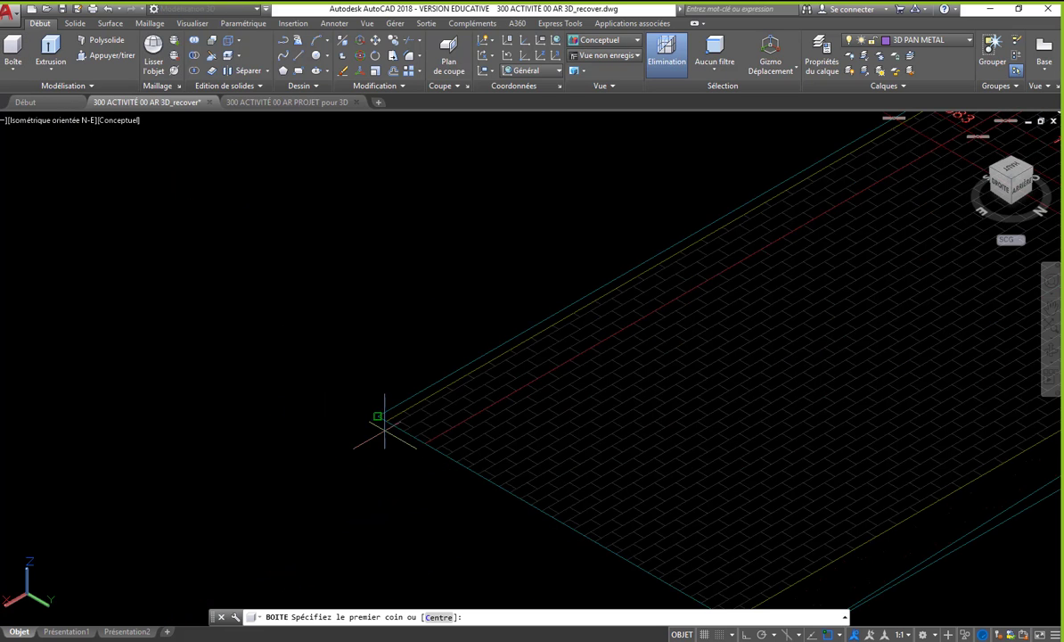
click(385, 419)
scroll(357, 442, down, 6)
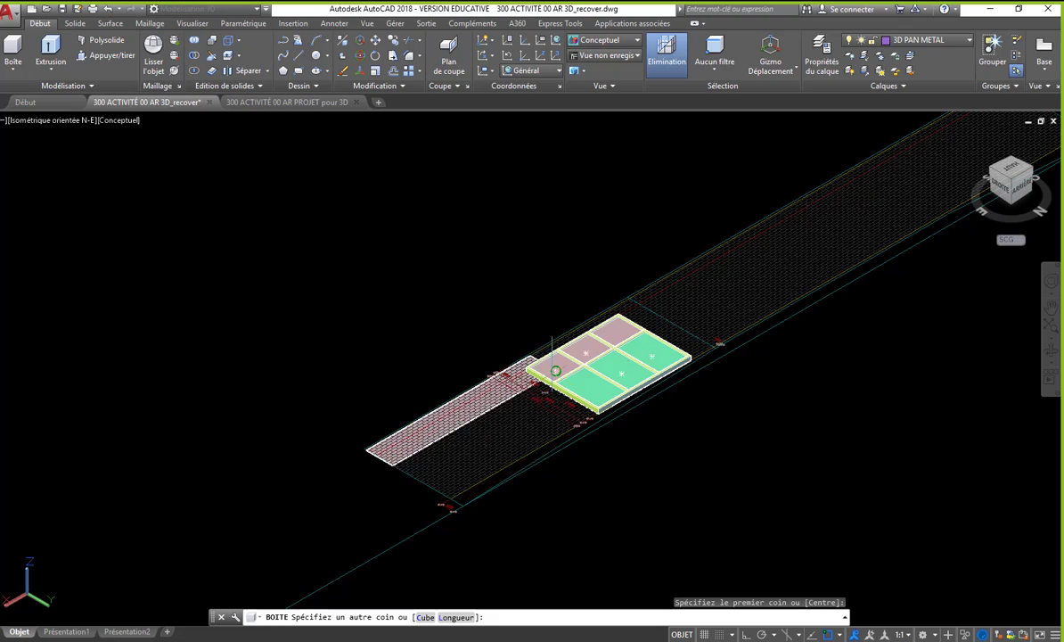
scroll(602, 330, up, 10)
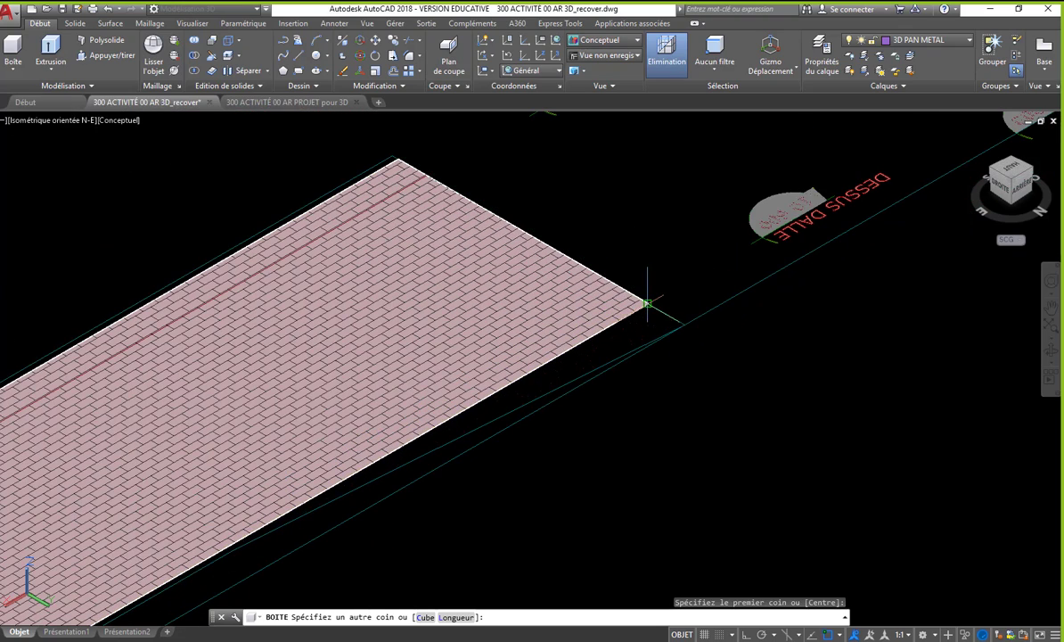
click(647, 304)
scroll(647, 304, down, 5)
scroll(648, 267, up, 3)
text(37)
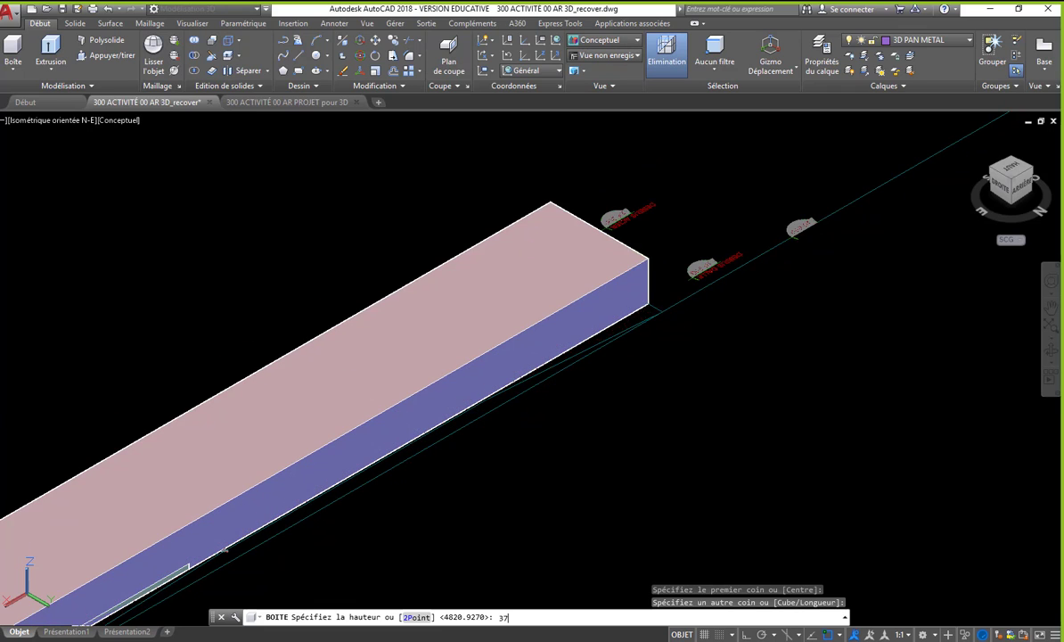
text(5)
key(Return)
scroll(702, 350, down, 3)
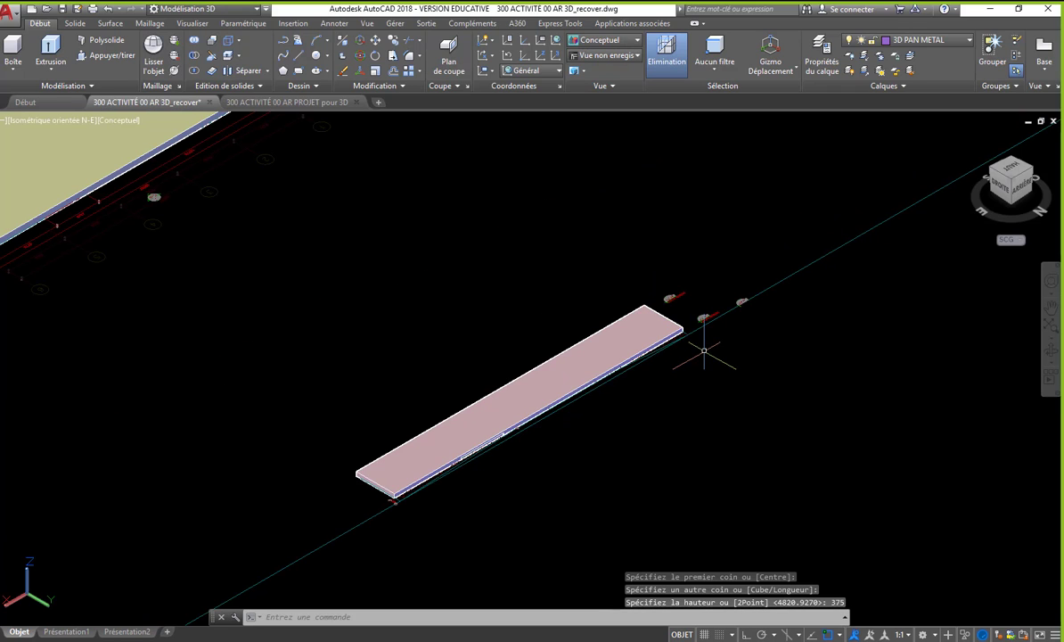
- Match the new wall box's properties to the existing flat wall that already has its window and door openings
text(co)
key(Return)
scroll(704, 350, down, 5)
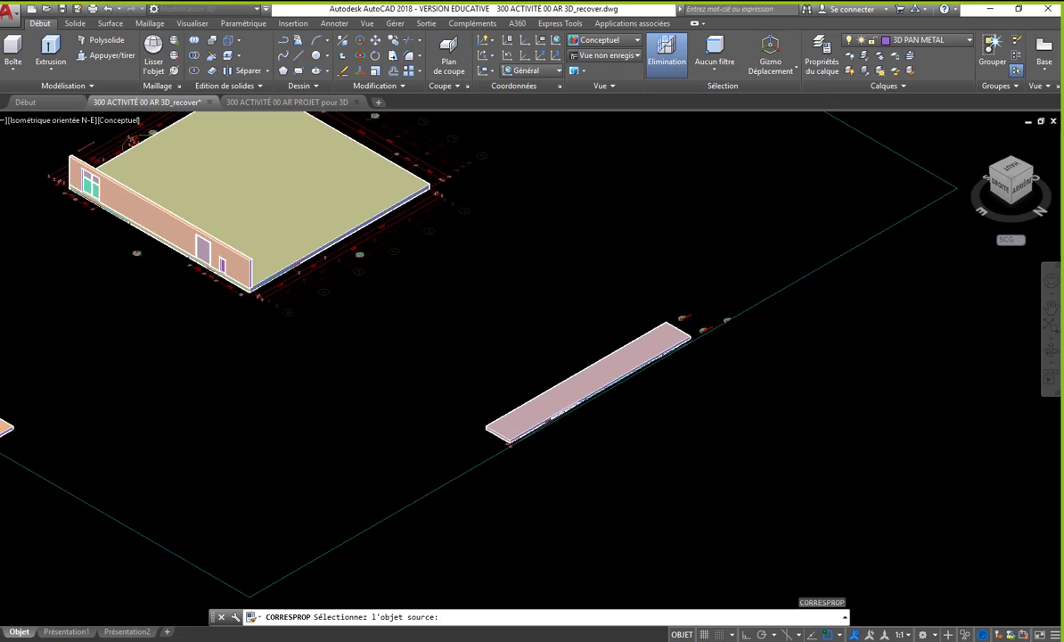
middle_drag(271, 369, 561, 372)
scroll(554, 397, up, 5)
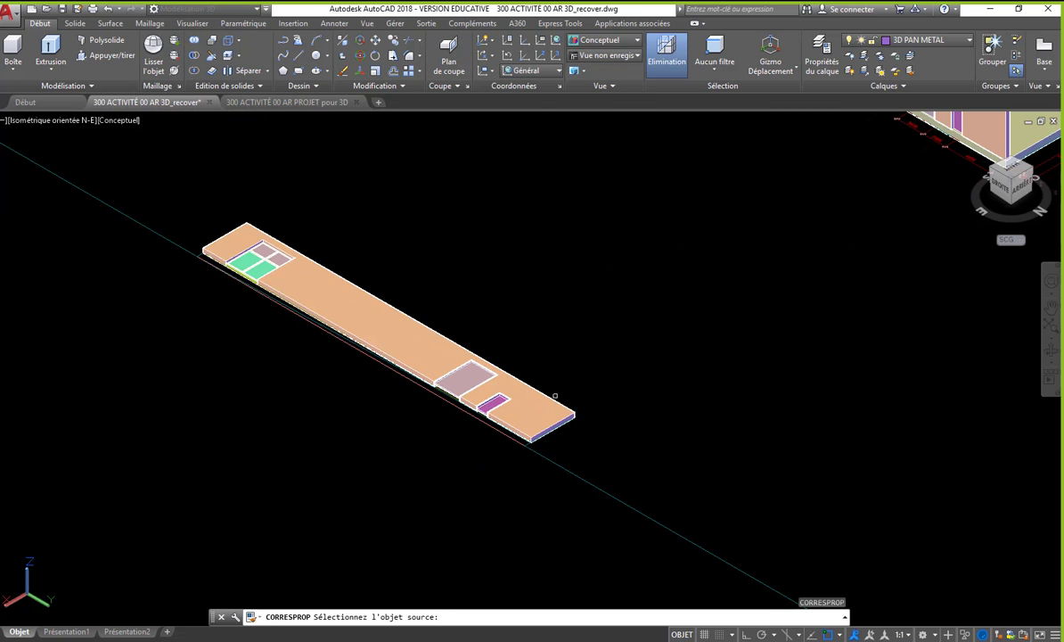
click(446, 403)
scroll(445, 403, down, 5)
scroll(872, 336, up, 8)
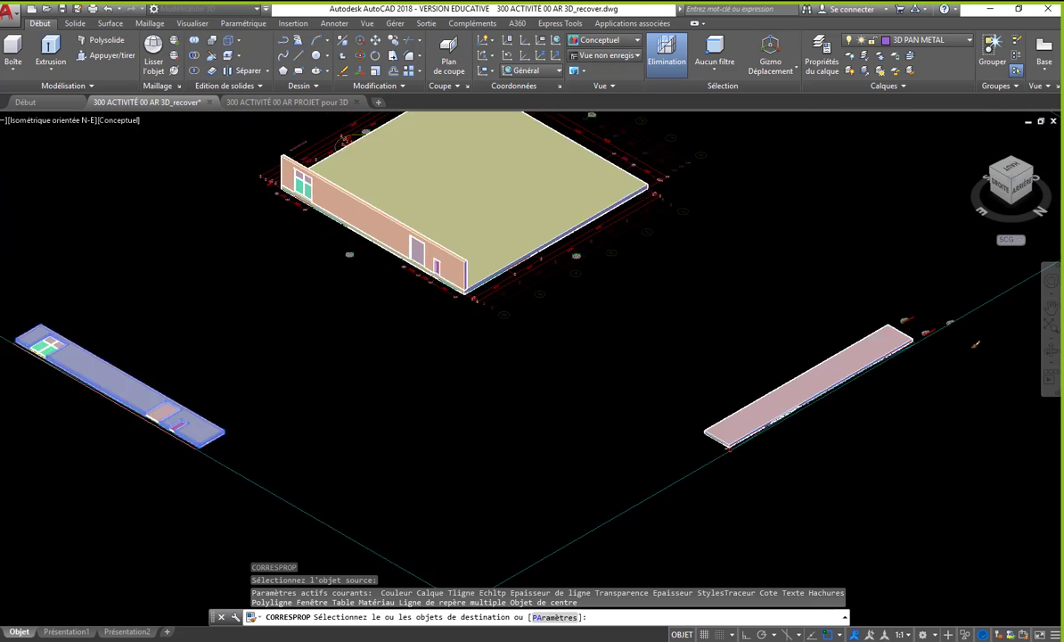
click(879, 319)
key(Return)
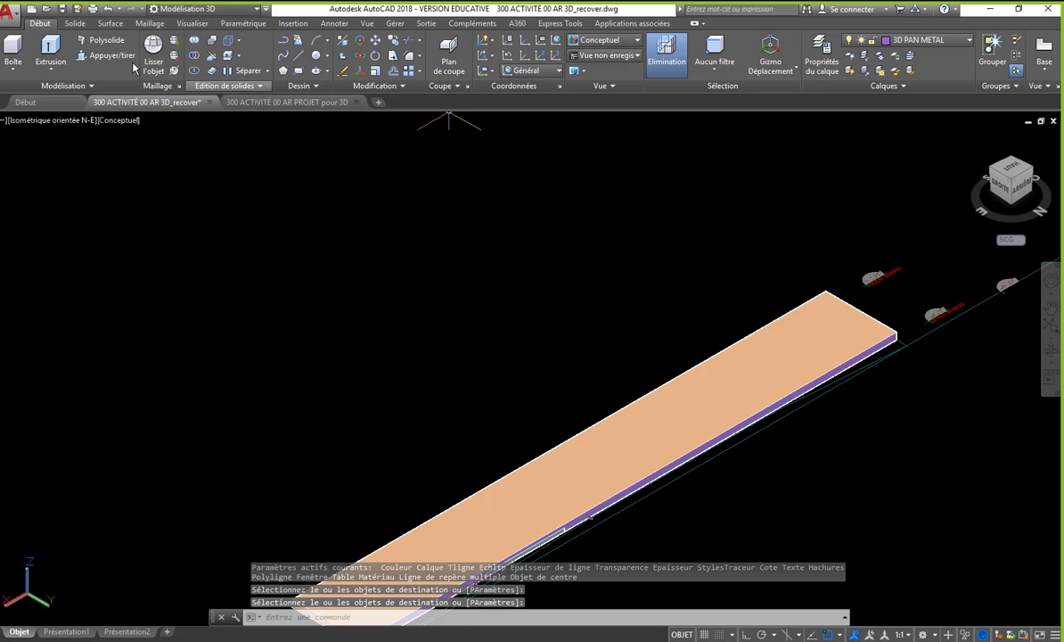
- Set the visual style to Filaire 2D and bring the whole wall with its window frame into view
click(620, 40)
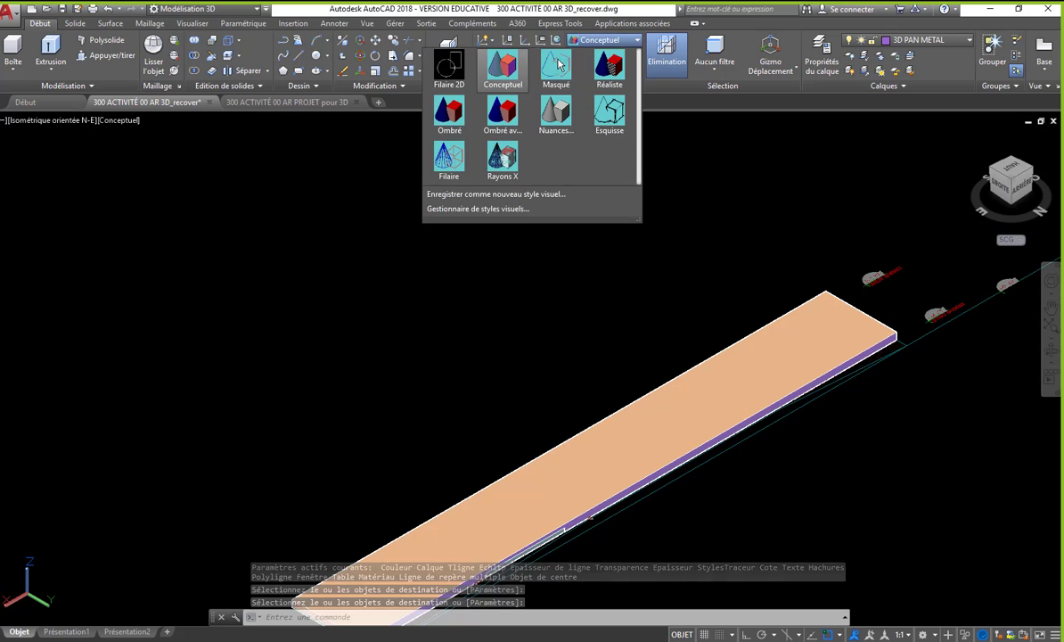
click(426, 70)
middle_drag(441, 239, 419, 152)
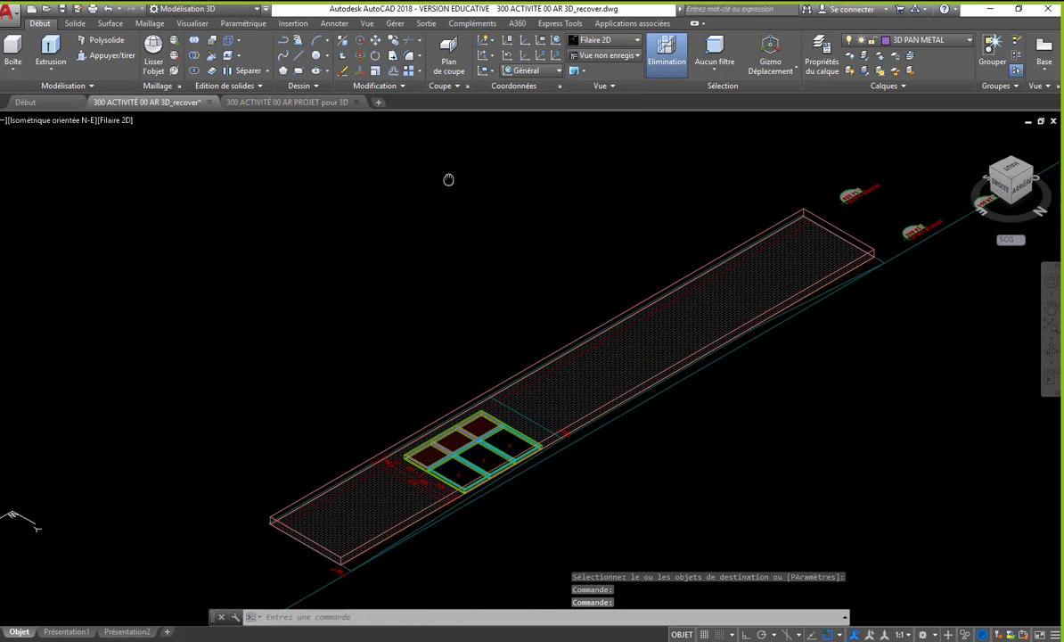
- Draw a box on the window frame's outer footprint between opposite base corners, rising well above the wall's thickness
click(13, 51)
scroll(468, 524, up, 5)
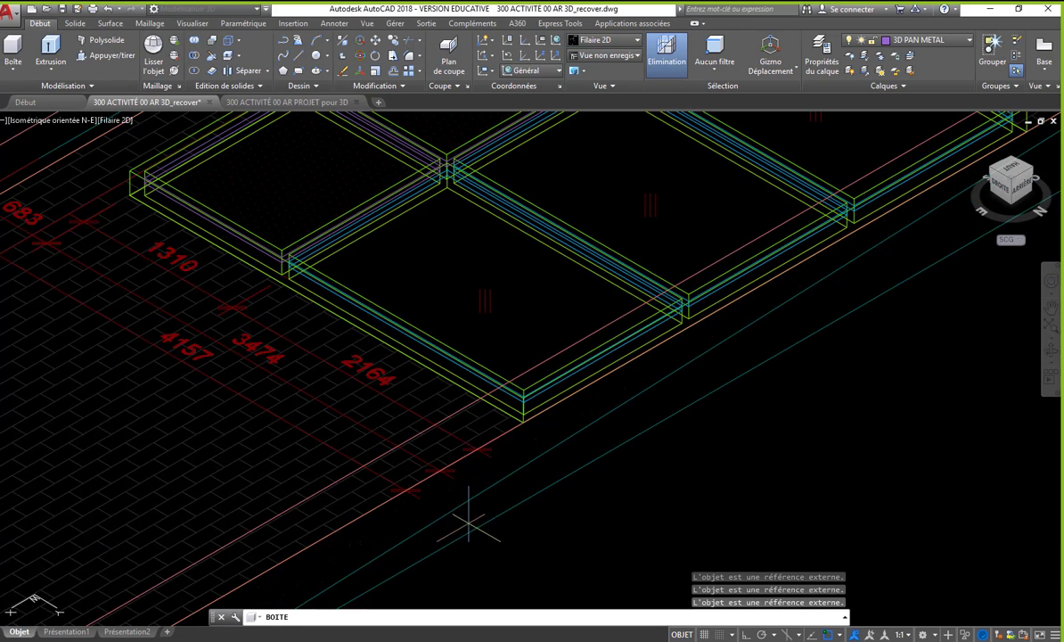
scroll(506, 433, up, 3)
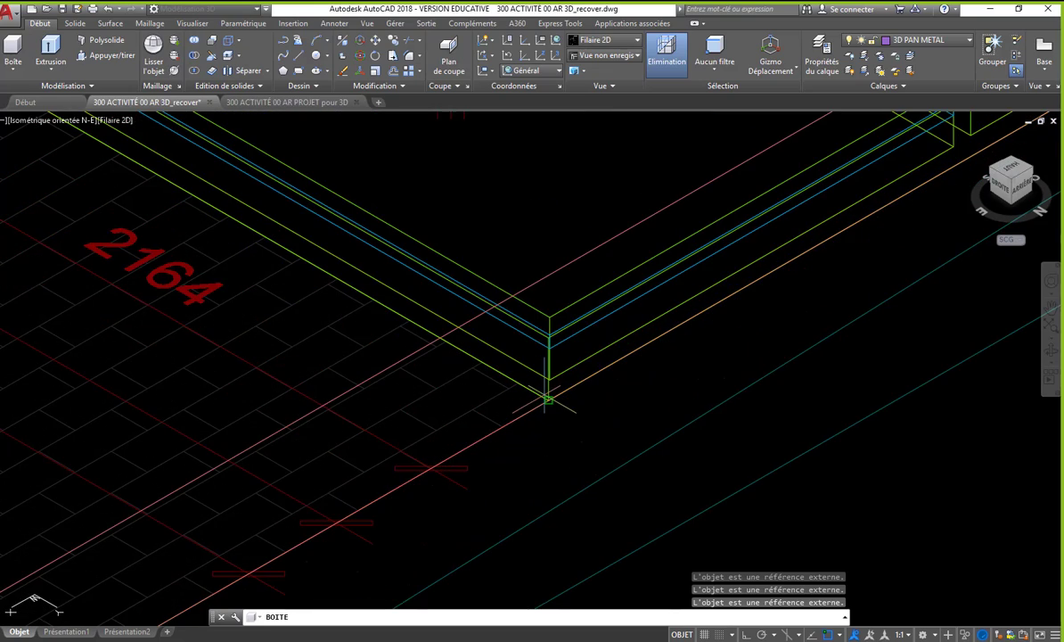
scroll(465, 400, down, 8)
scroll(362, 326, up, 8)
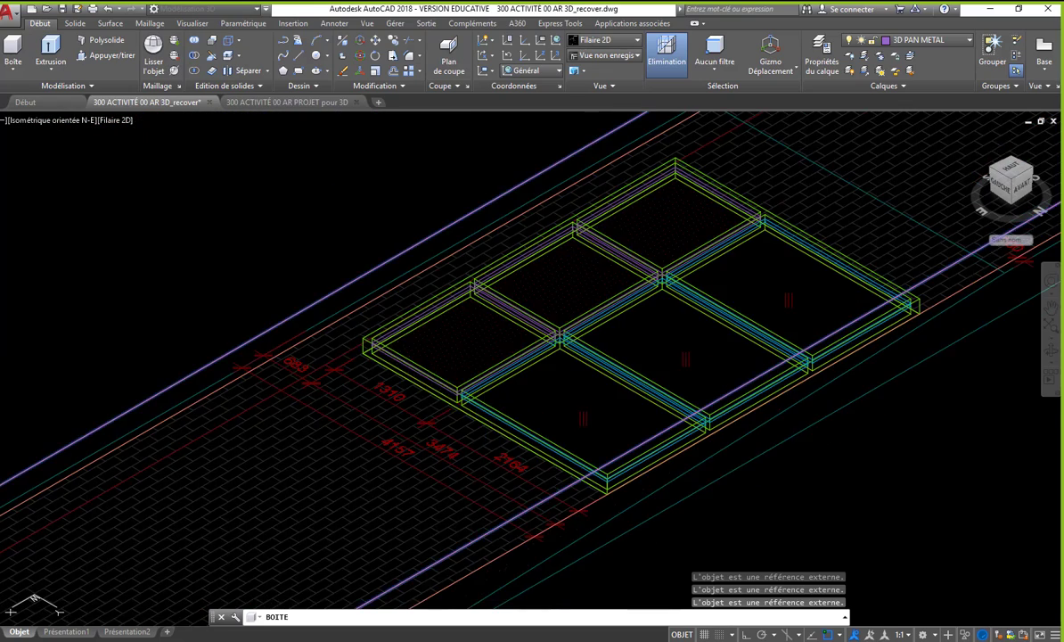
click(413, 339)
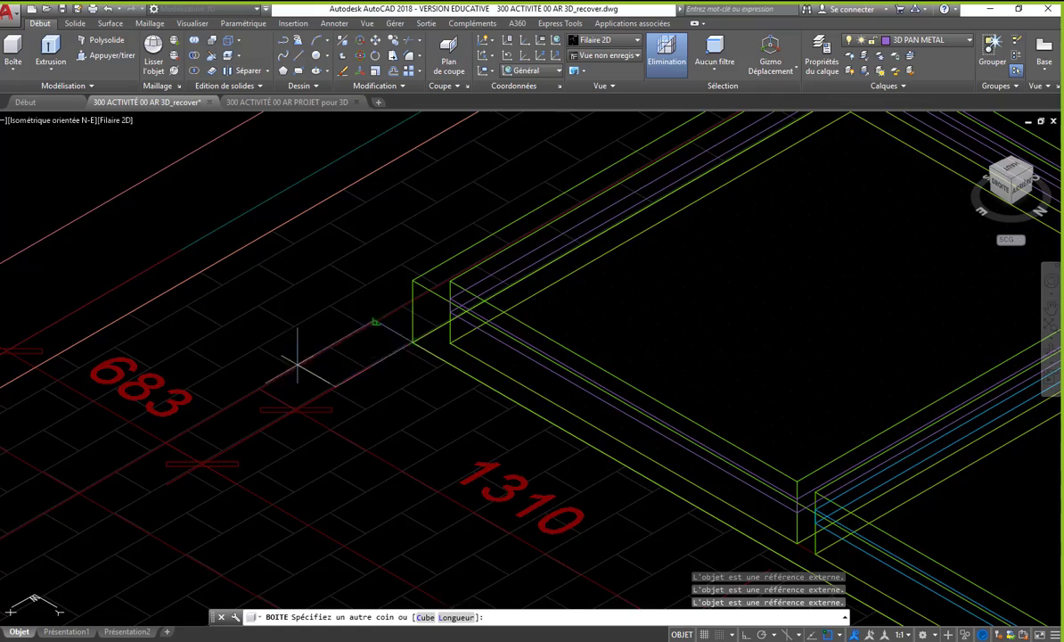
scroll(297, 357, down, 5)
scroll(759, 347, up, 5)
scroll(930, 350, up, 4)
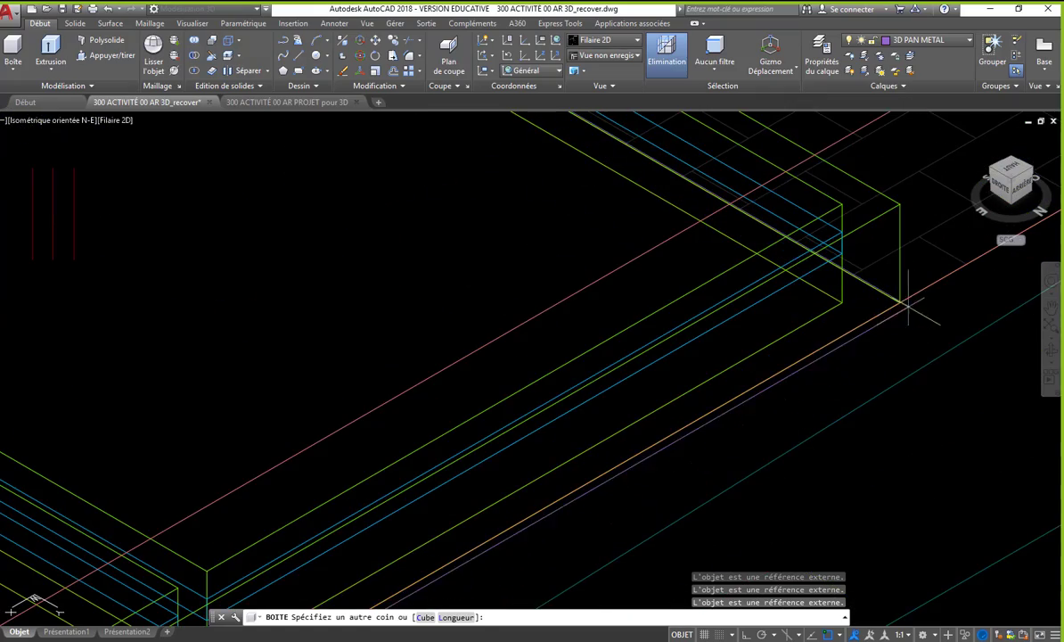
click(900, 302)
scroll(679, 416, down, 9)
click(538, 166)
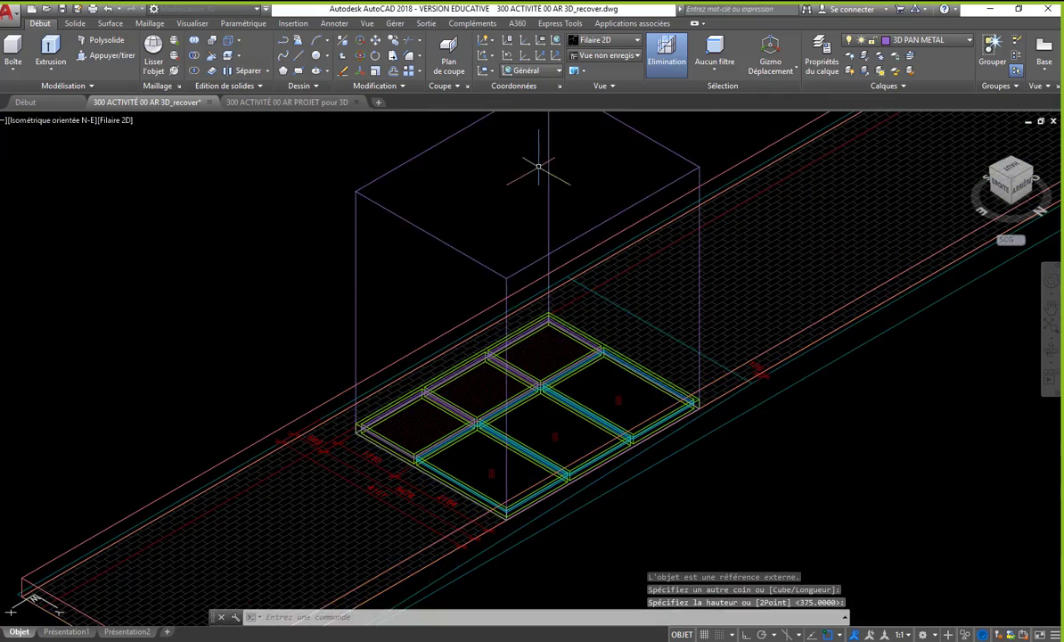
- Subtract the tall box from the wall solid to cut the window opening
scroll(365, 281, down, 5)
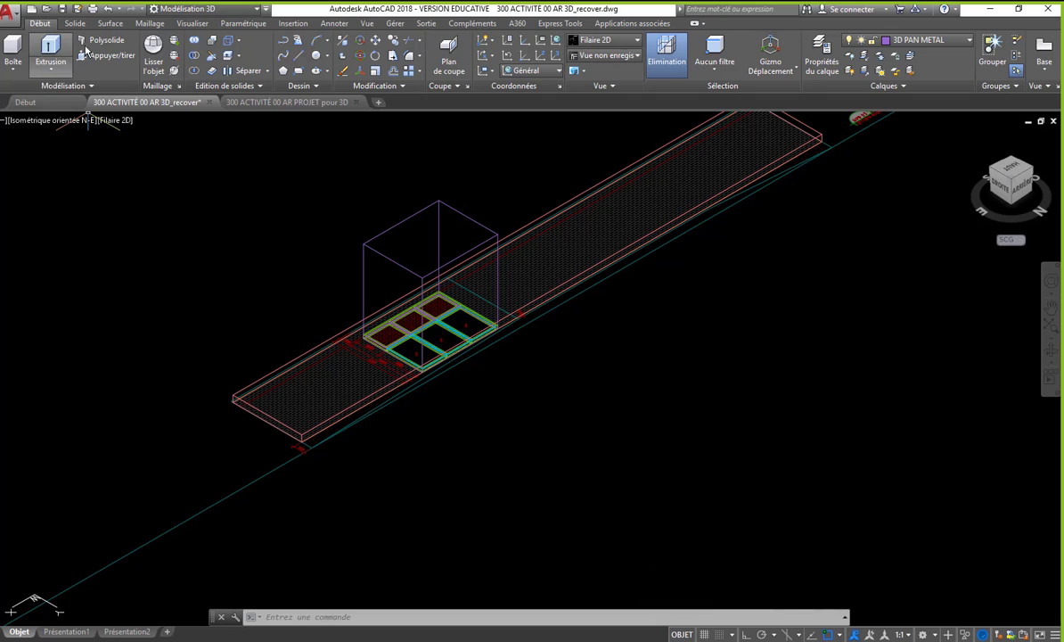
click(292, 359)
key(Return)
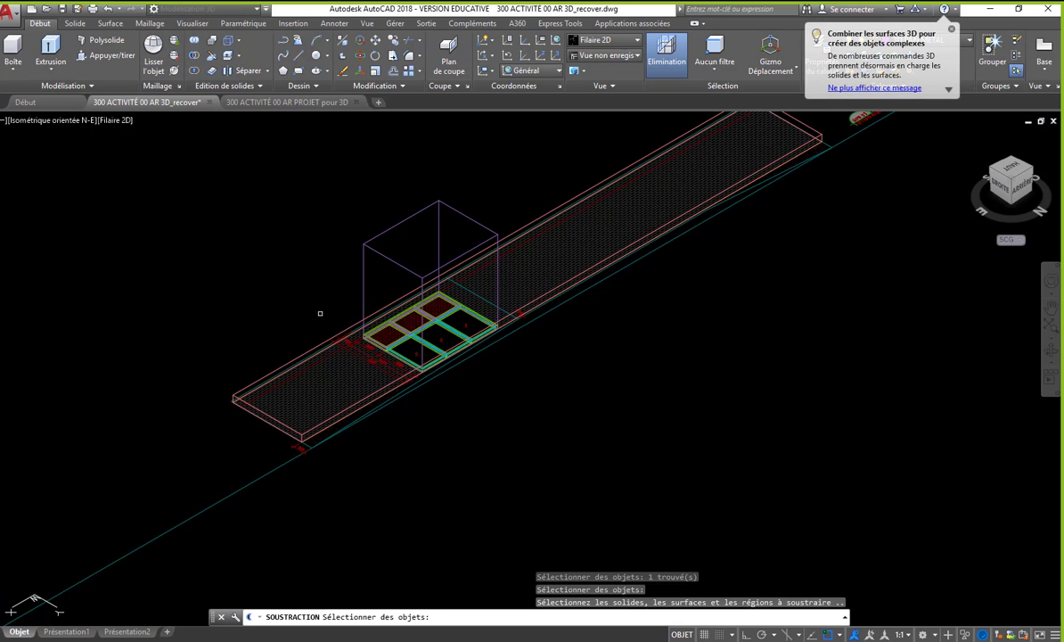
click(363, 266)
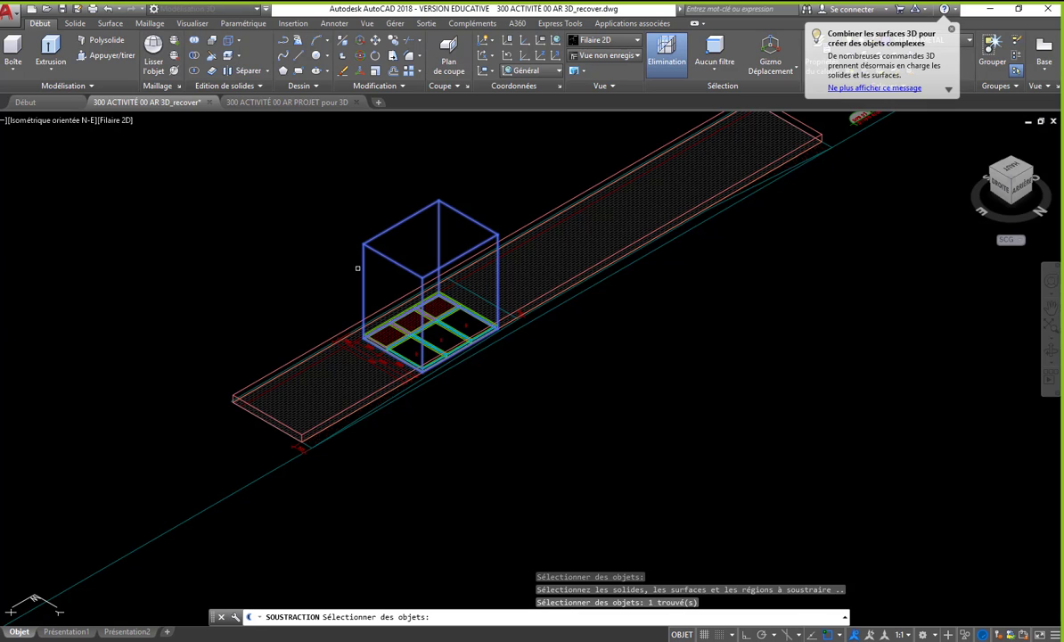
key(Return)
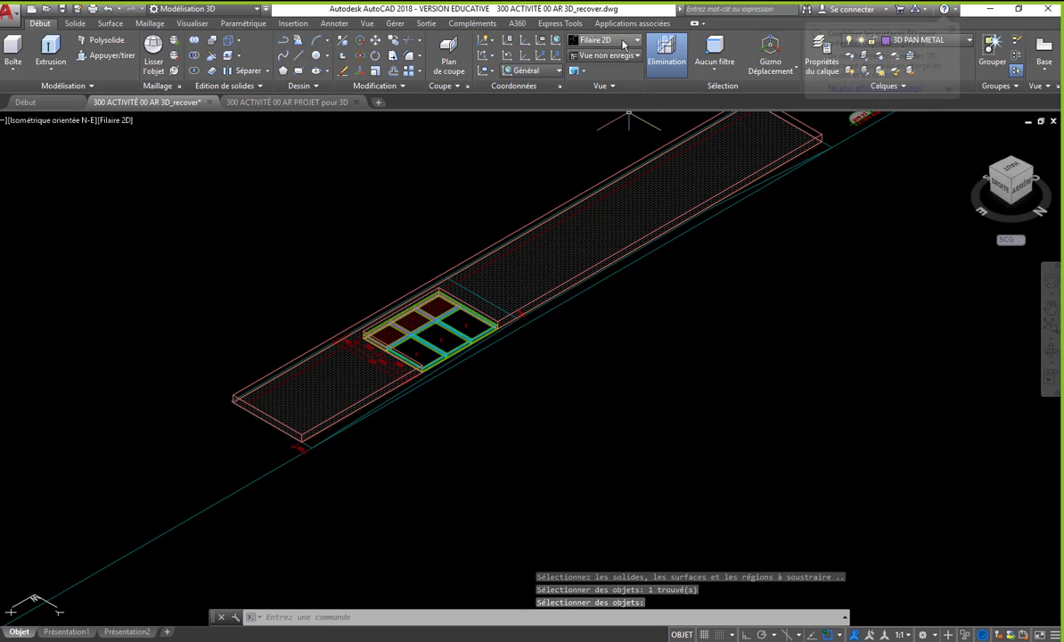
- Set the visual style to Conceptuel and inspect the wall around the window opening
click(588, 41)
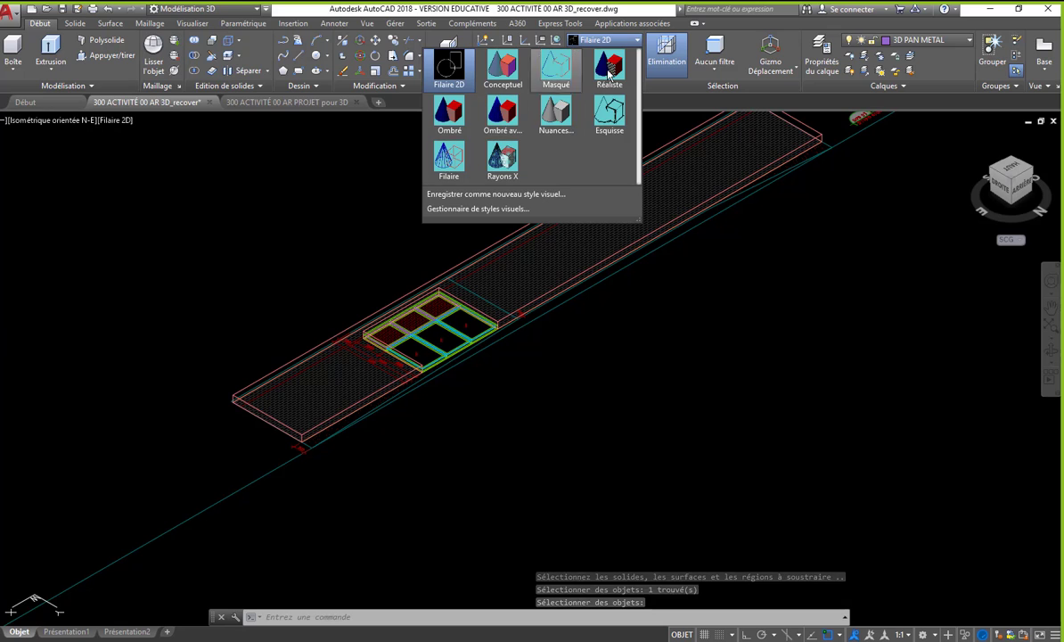
click(503, 68)
scroll(866, 375, up, 5)
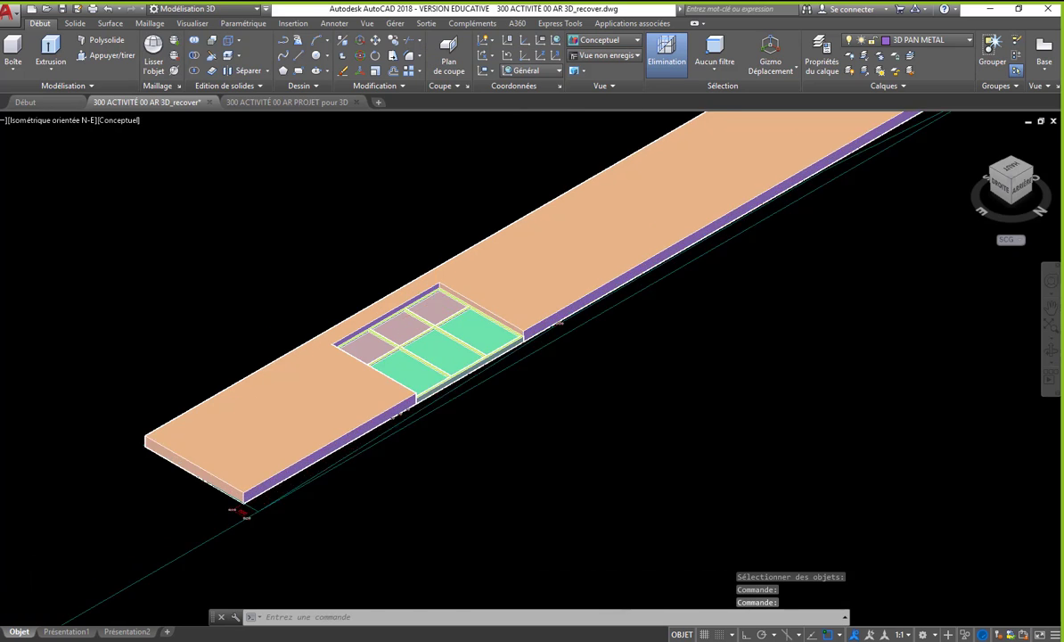
scroll(590, 325, down, 8)
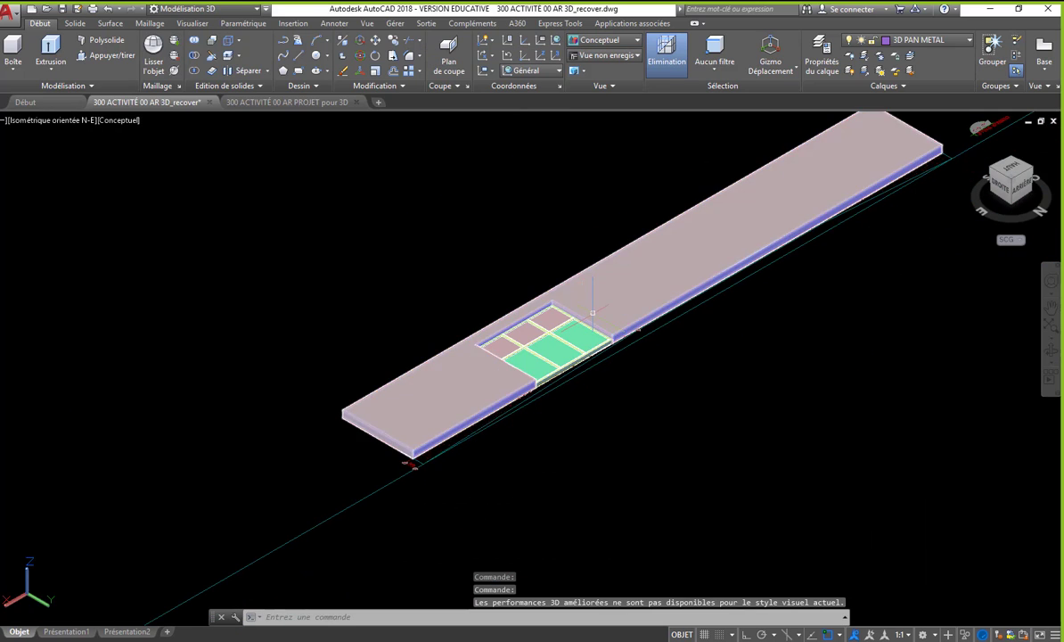
- Copy the finished wall with its window frame and panels to the empty area outside the boundary, using orthogonal alignment
middle_drag(588, 323, 594, 318)
scroll(594, 320, up, 3)
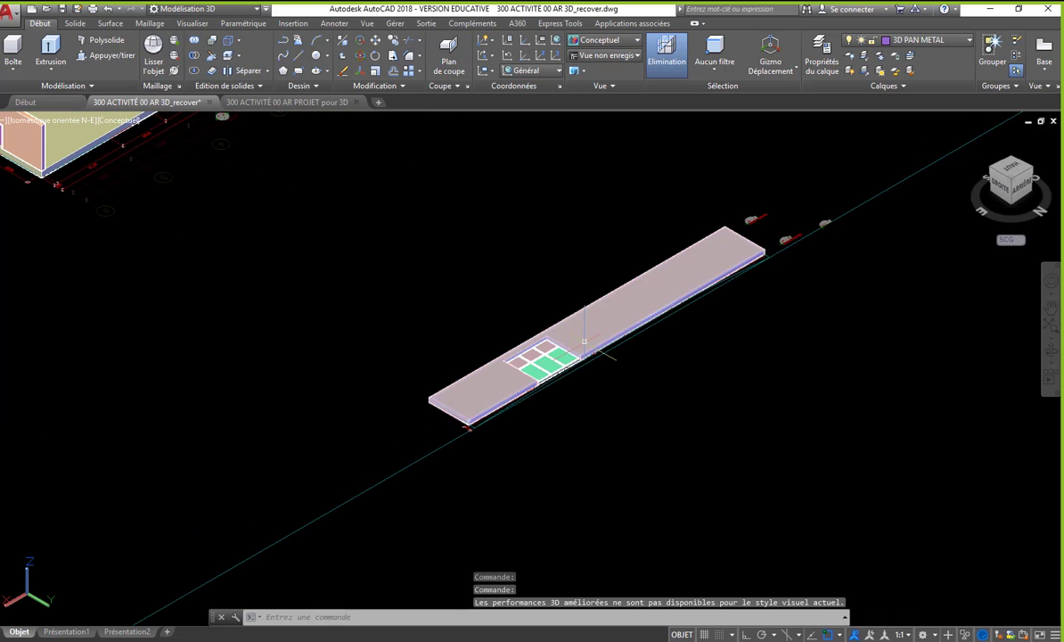
key(Escape)
text(co)
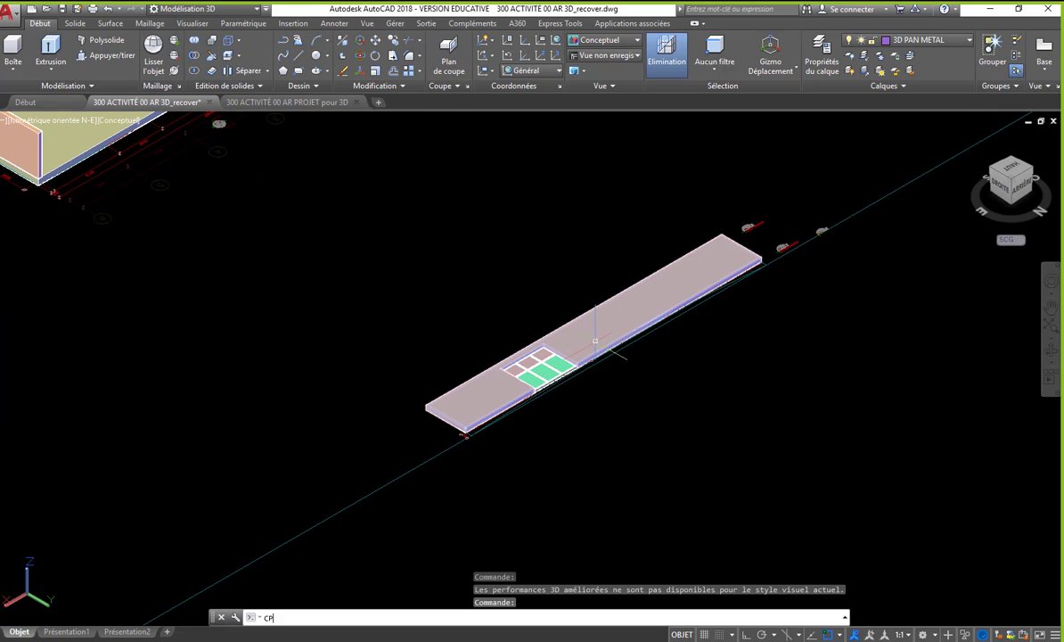
key(Return)
click(348, 161)
click(859, 523)
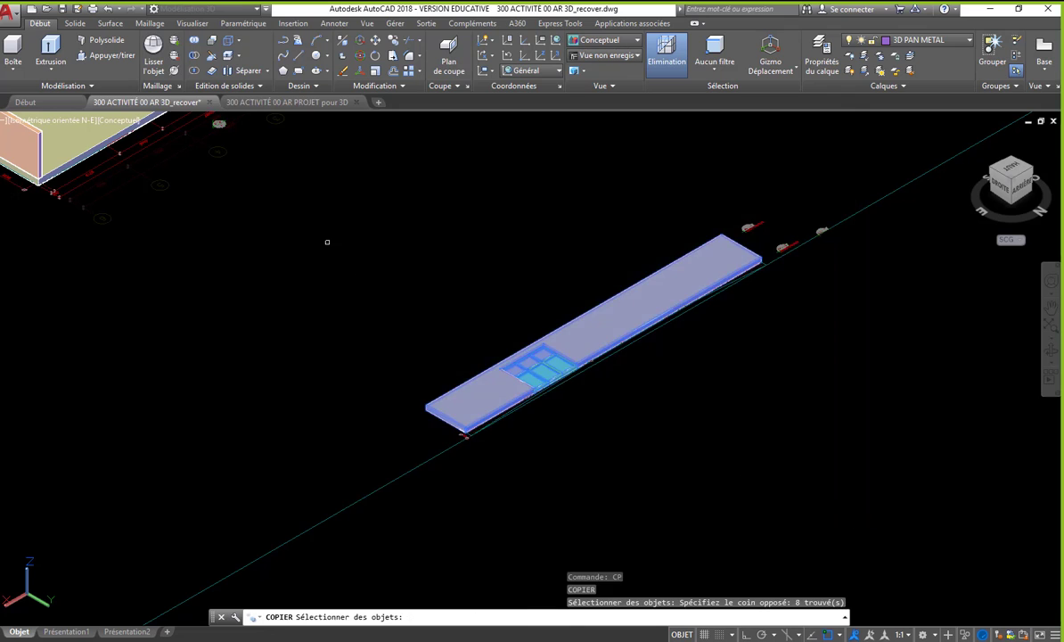
scroll(312, 232, down, 2)
key(Return)
click(511, 309)
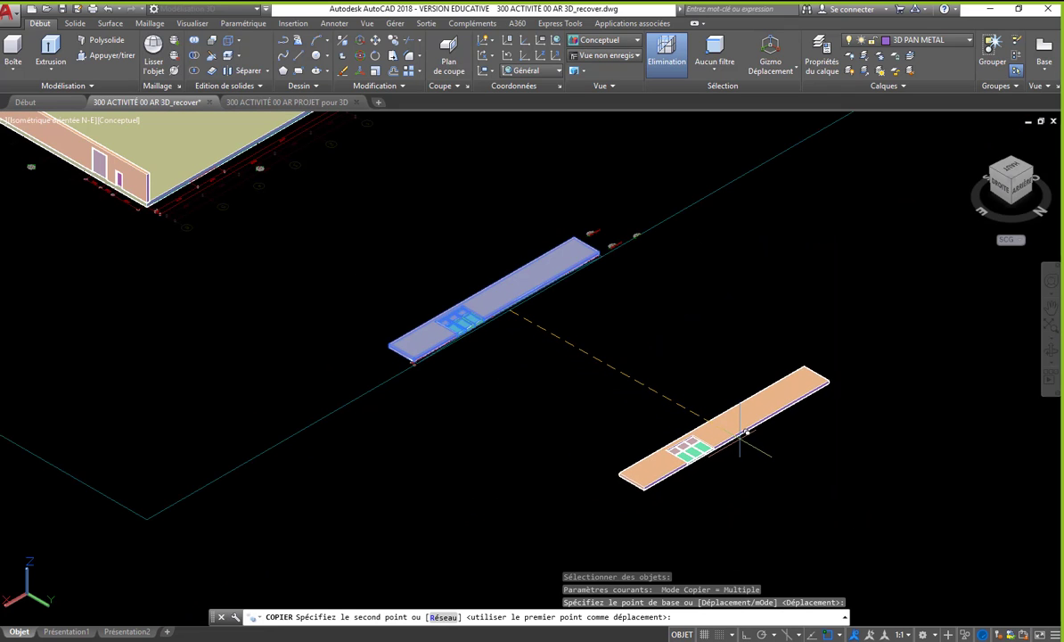
key(F8)
click(773, 448)
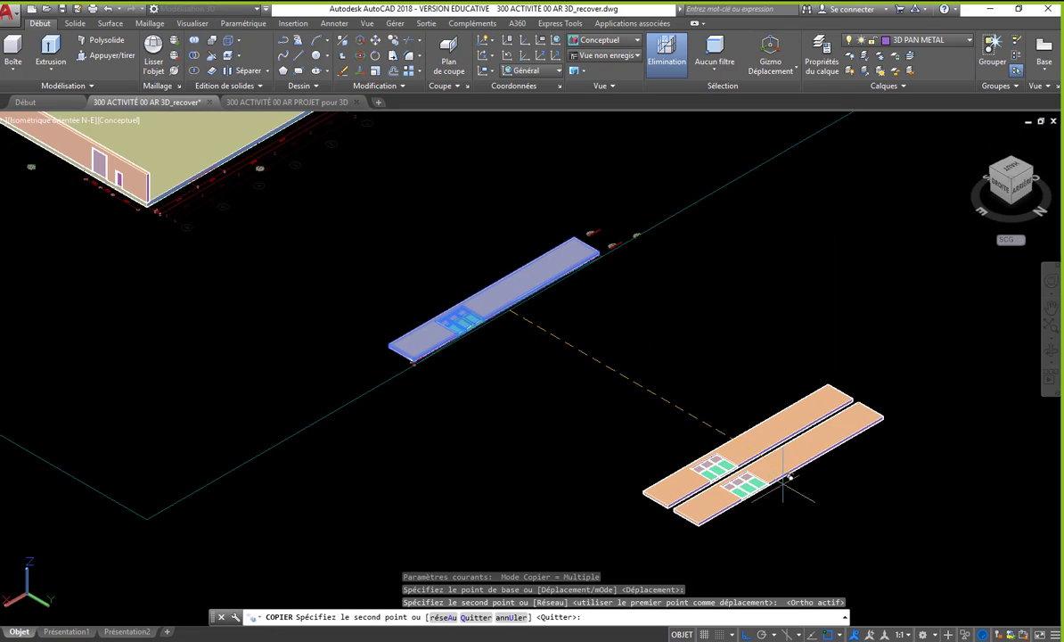
middle_drag(784, 482, 700, 405)
key(Escape)
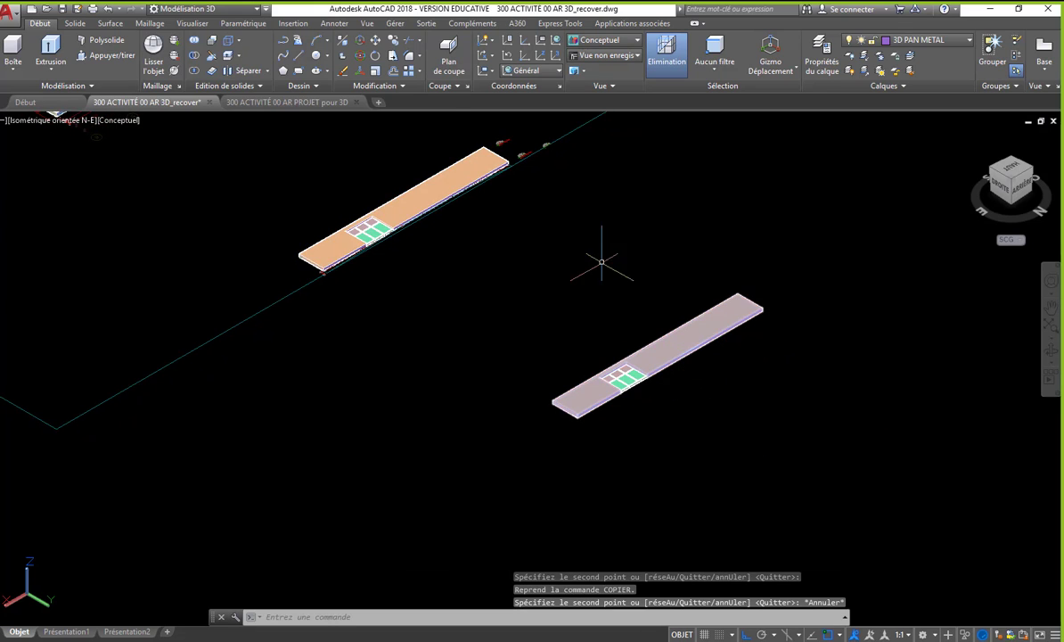
- Rotate the copied wall and its window upright about the wall's lengthwise axis with the 3D Rotate command
scroll(613, 308, up, 2)
middle_drag(613, 309, 468, 181)
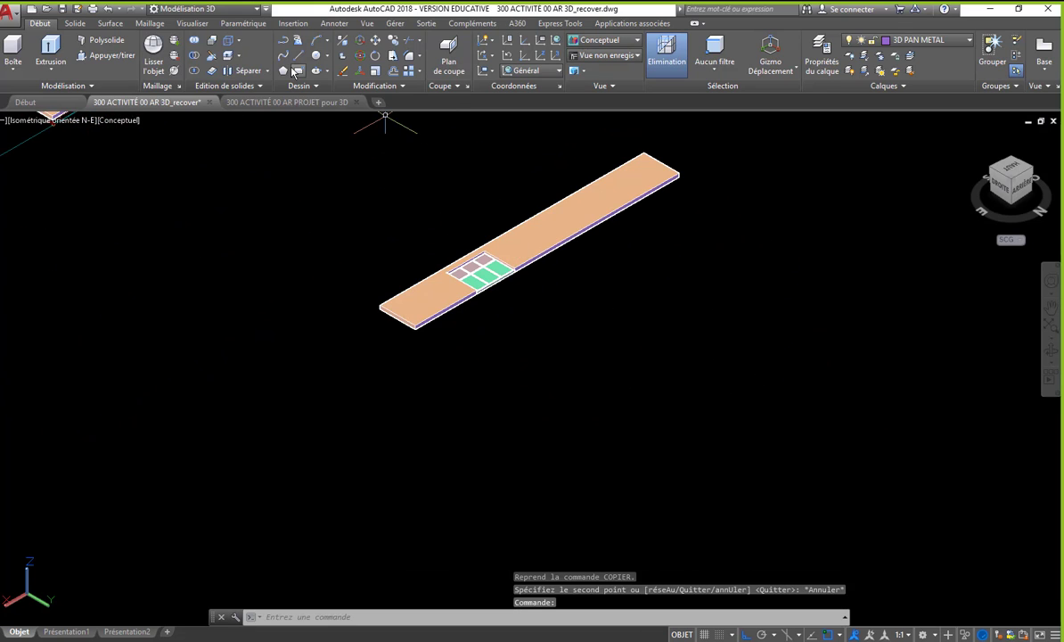
click(360, 58)
middle_drag(368, 136, 351, 228)
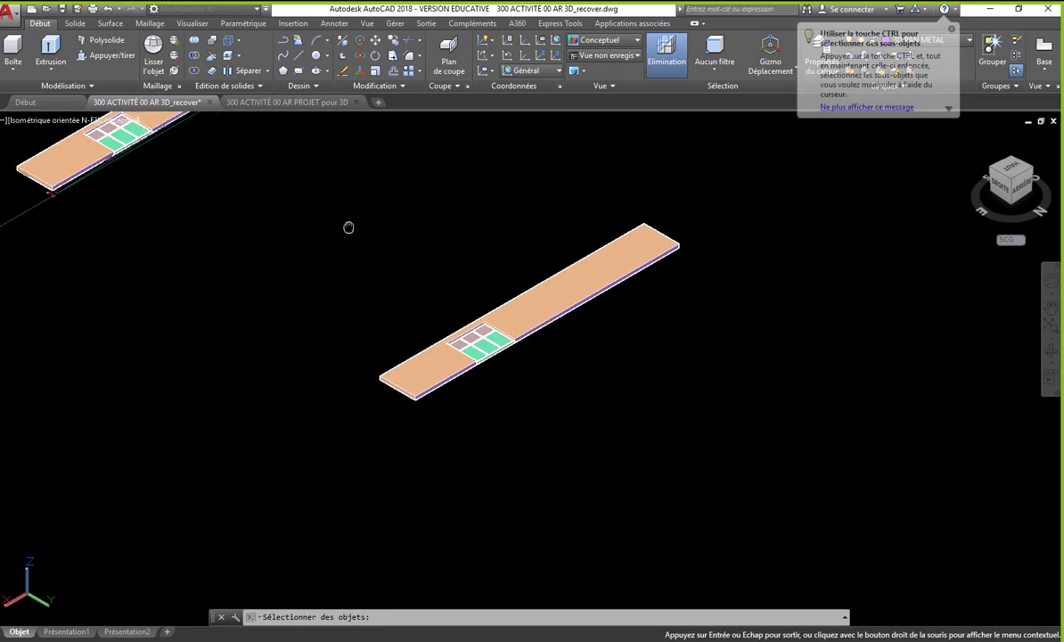
click(308, 156)
click(742, 490)
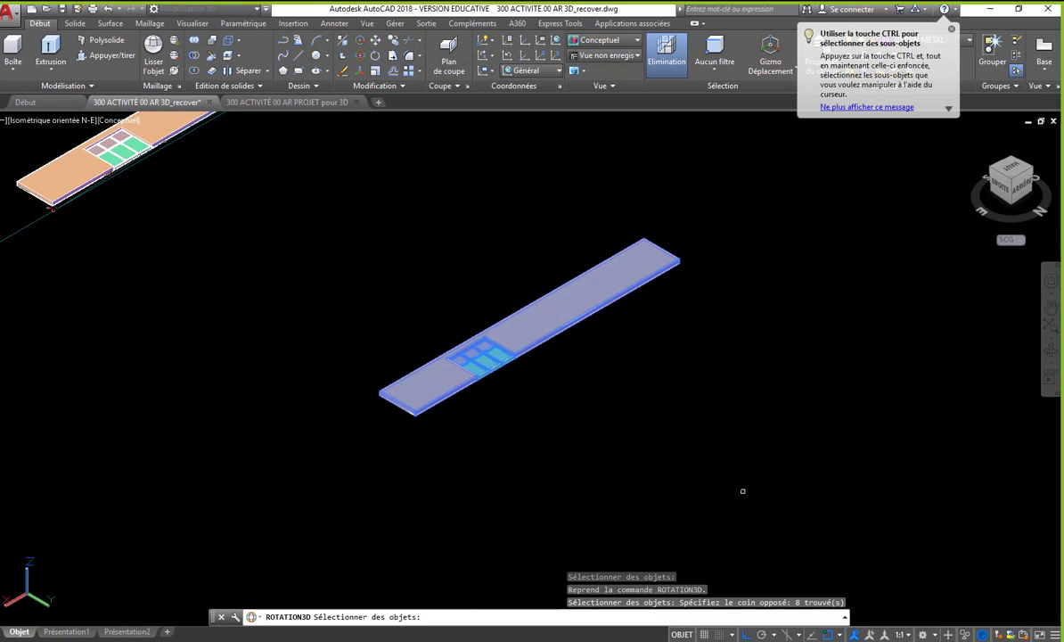
key(Return)
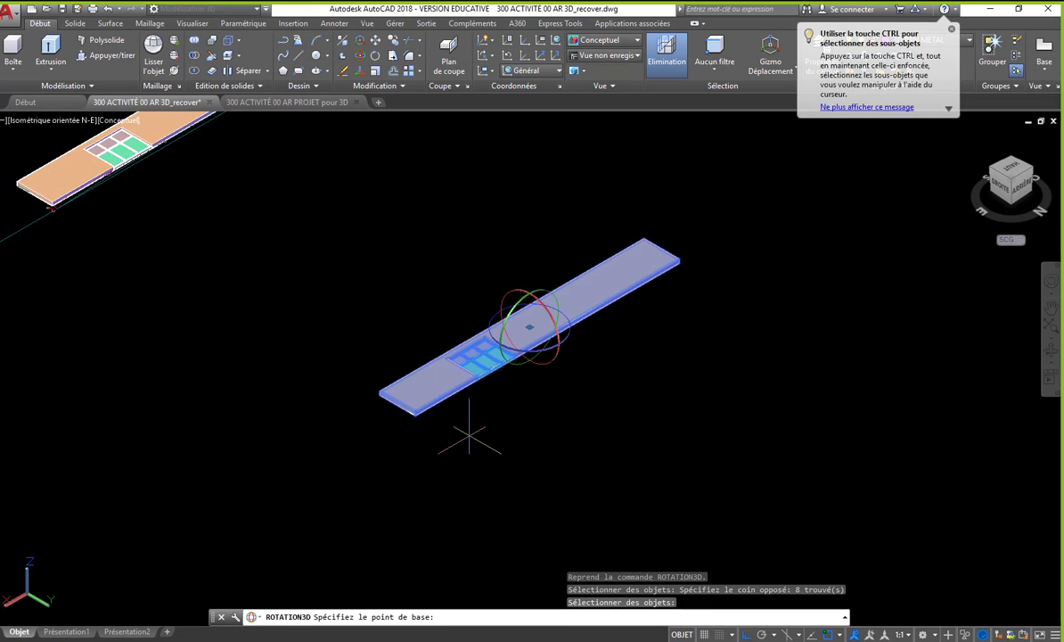
scroll(469, 437, up, 1)
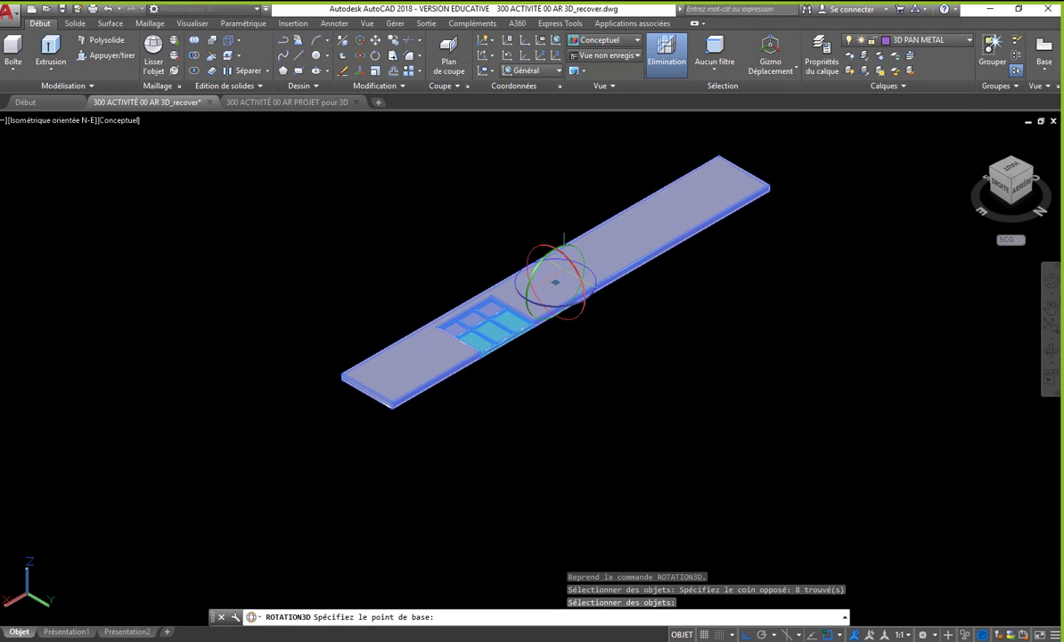
scroll(555, 283, up, 3)
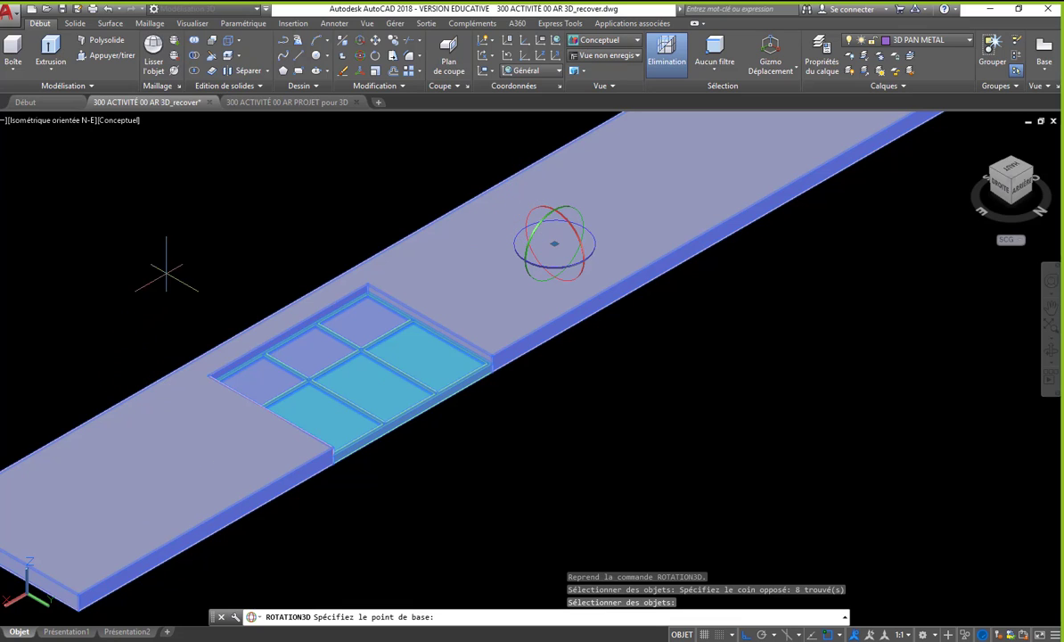
click(573, 231)
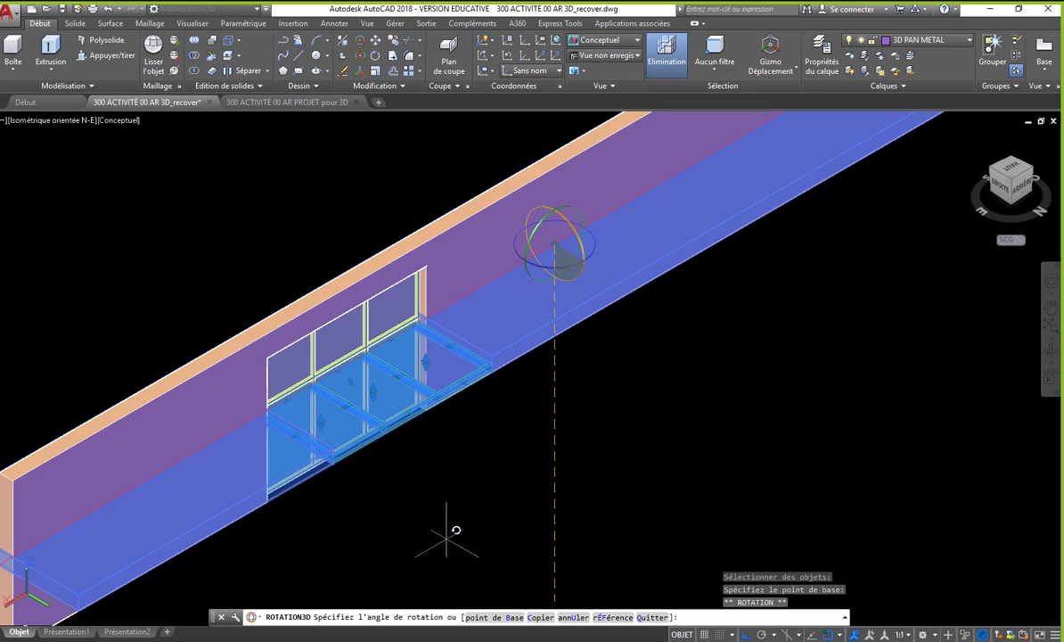
scroll(207, 160, down, 4)
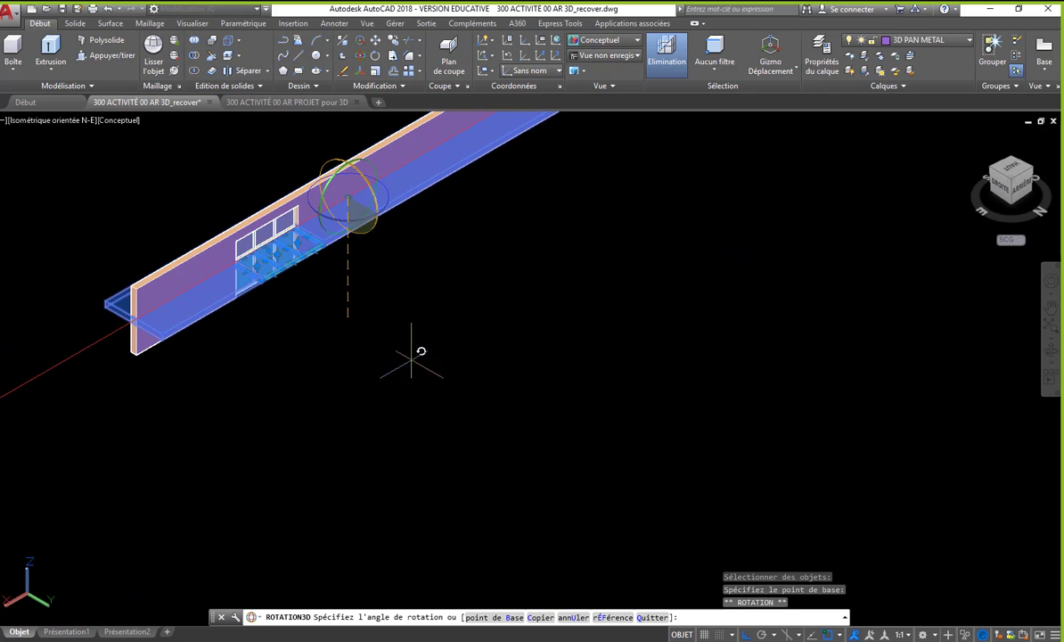
click(126, 445)
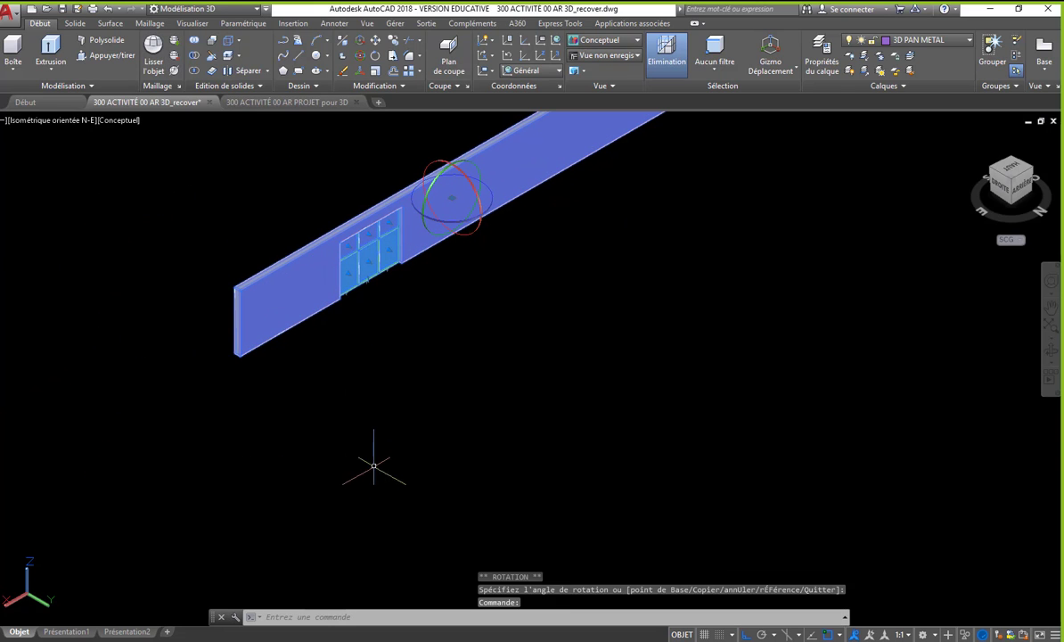
key(Escape)
- Move the upright wall and its window by the wall's bottom end corner onto the slab's top corner beside the existing facade
middle_drag(374, 430, 387, 478)
scroll(388, 479, down, 3)
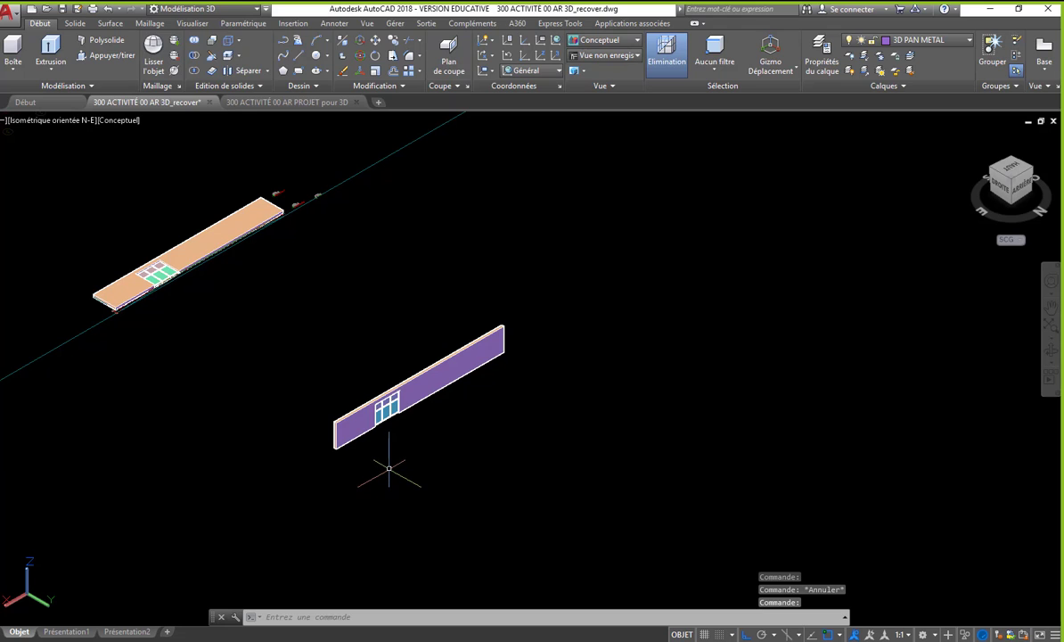
text(dep)
key(Return)
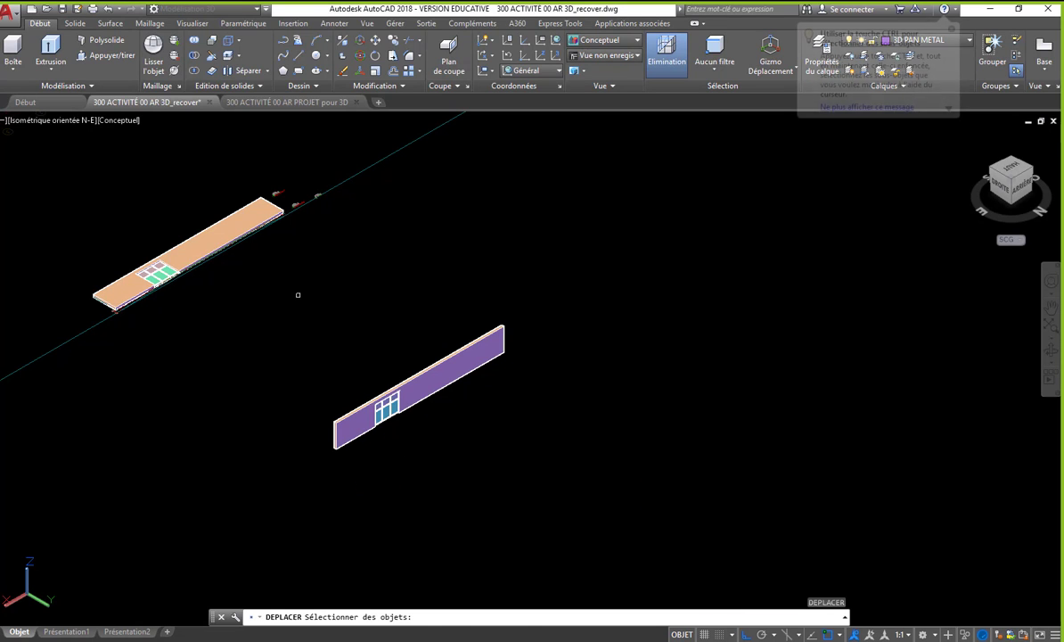
click(296, 255)
click(554, 552)
key(Return)
scroll(347, 450, up, 5)
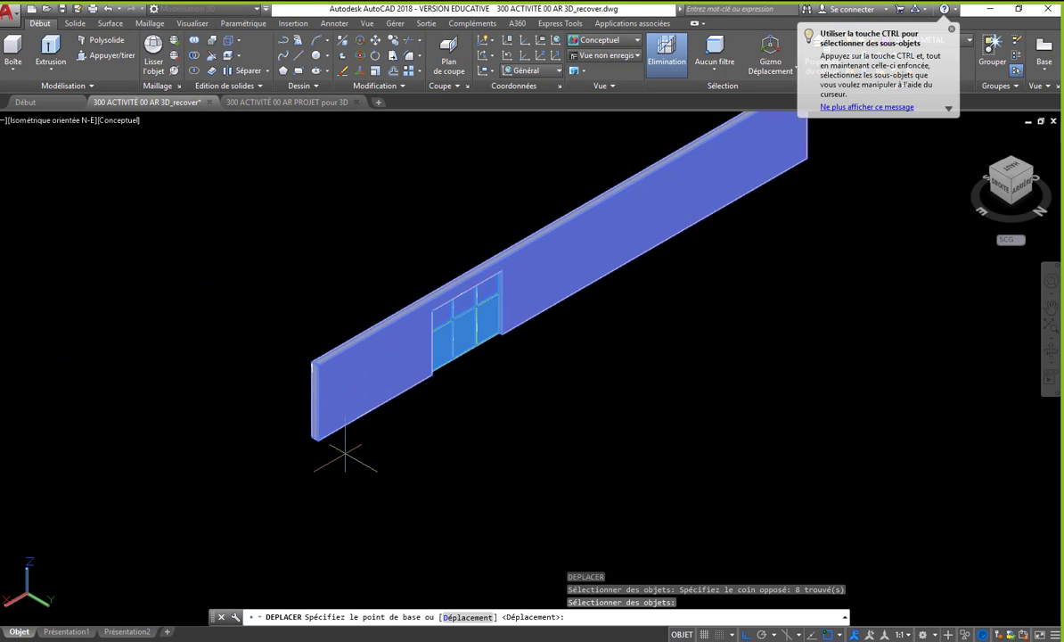
scroll(352, 460, up, 3)
click(374, 395)
scroll(535, 427, down, 10)
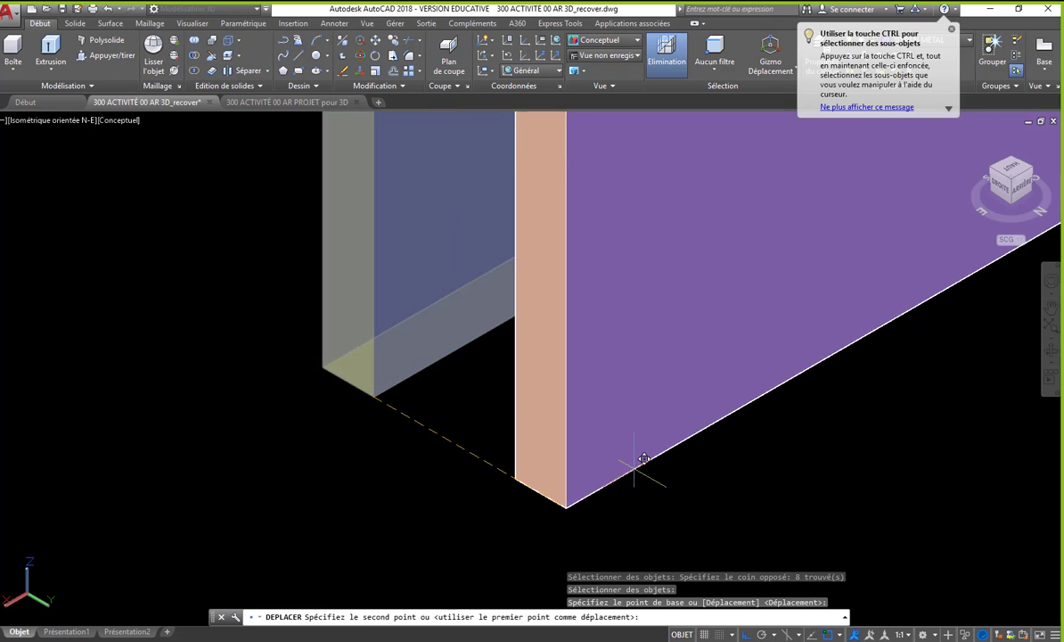
scroll(277, 156, up, 10)
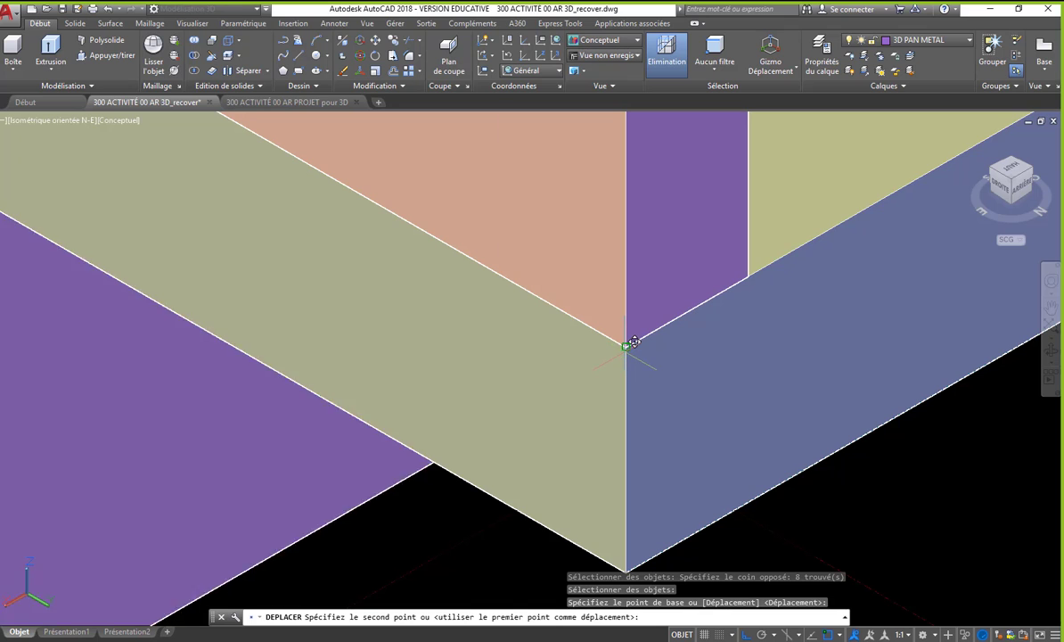
click(631, 344)
scroll(502, 424, down, 3)
scroll(501, 424, down, 5)
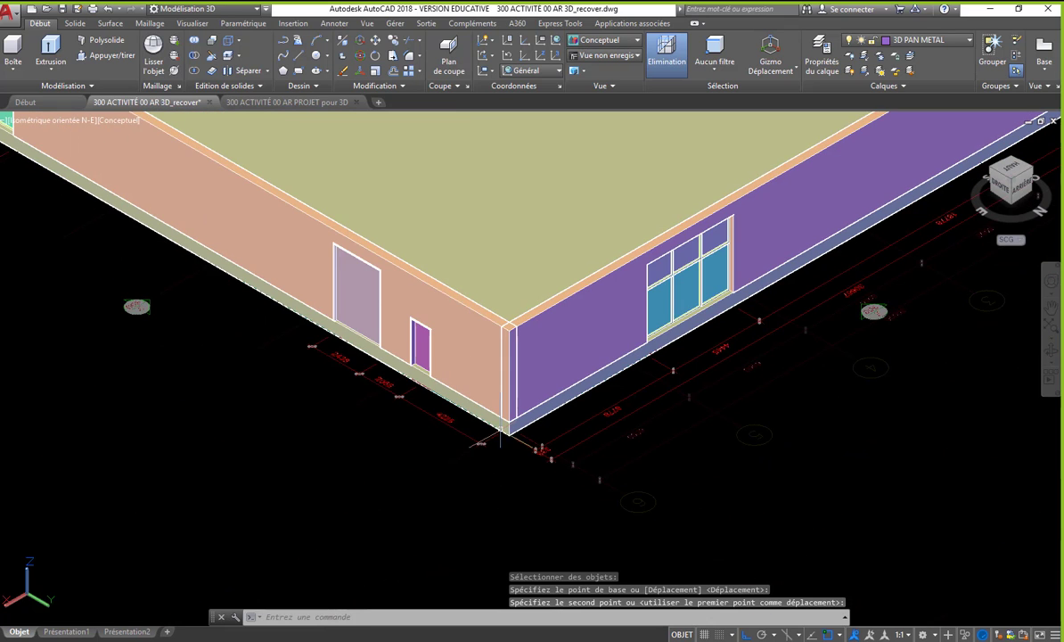
key(Escape)
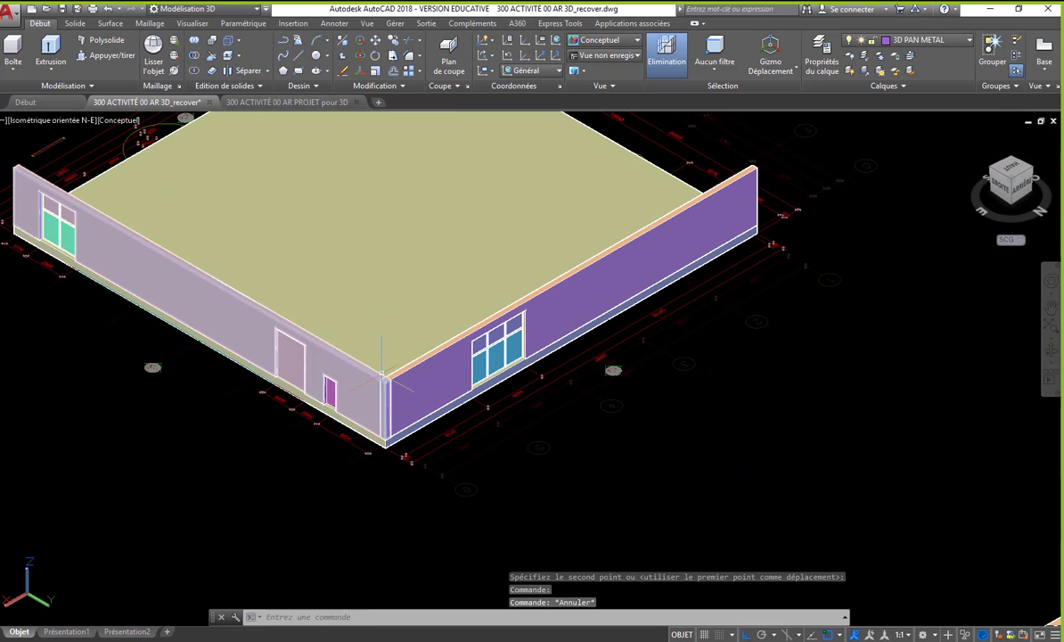
- Unite the two facade walls meeting at the building corner into a single solid
scroll(366, 347, up, 7)
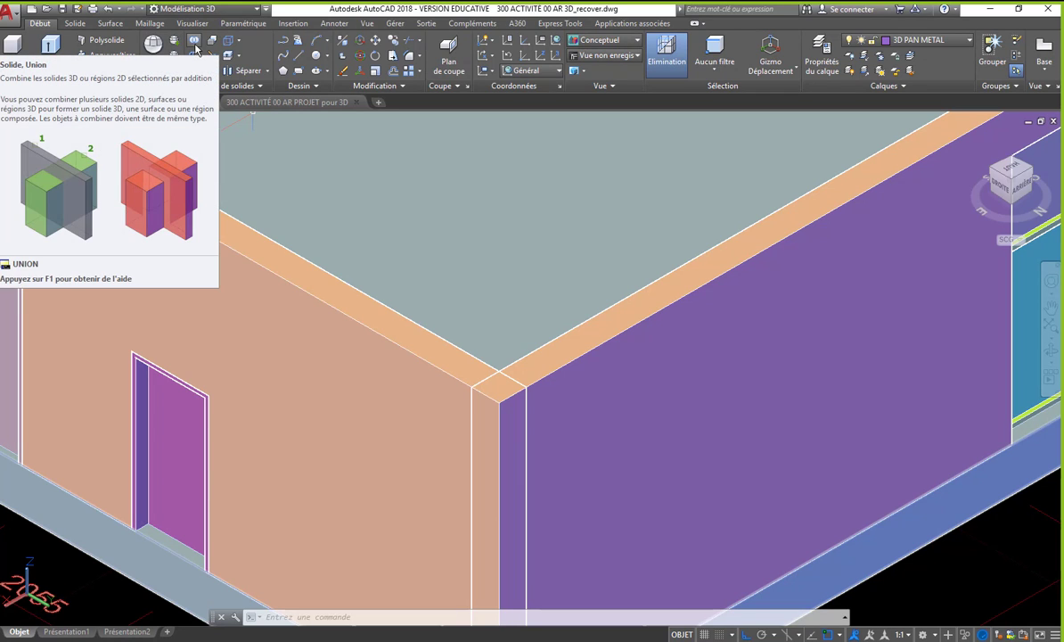
click(195, 47)
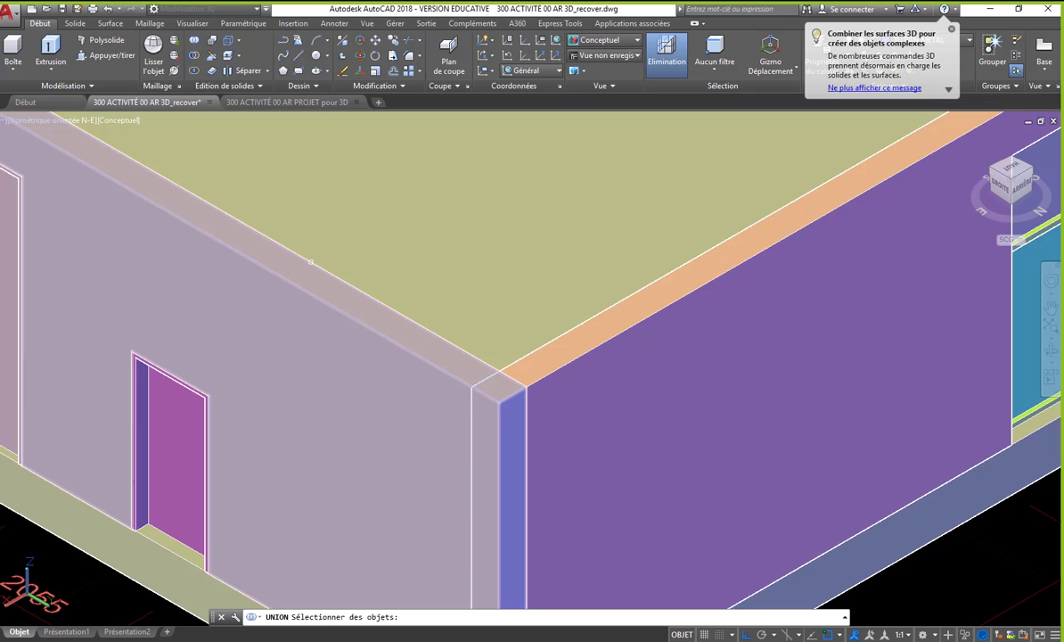
click(310, 261)
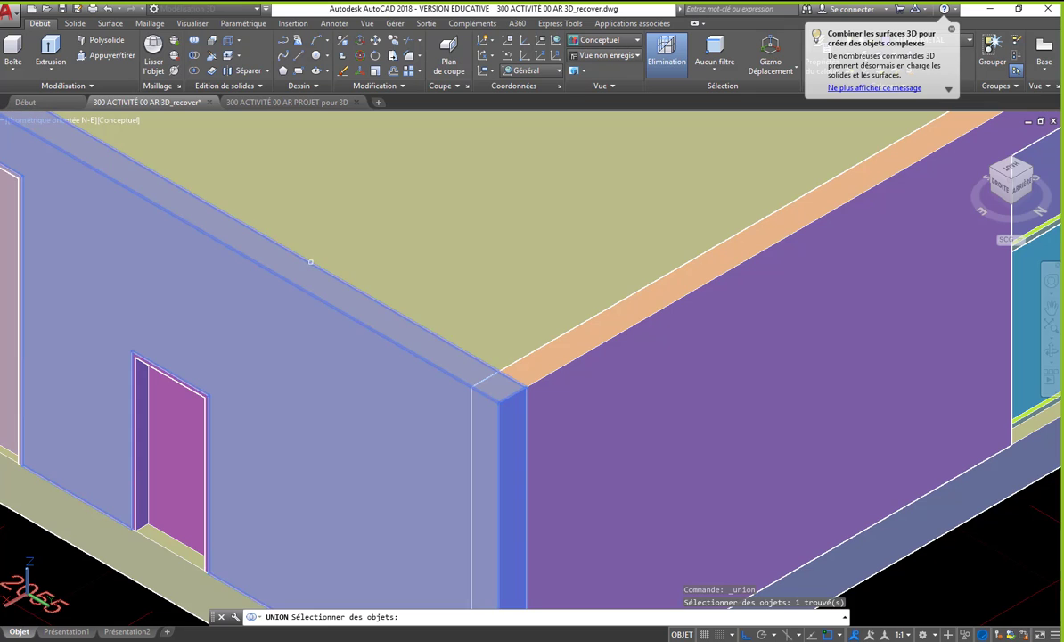
click(530, 354)
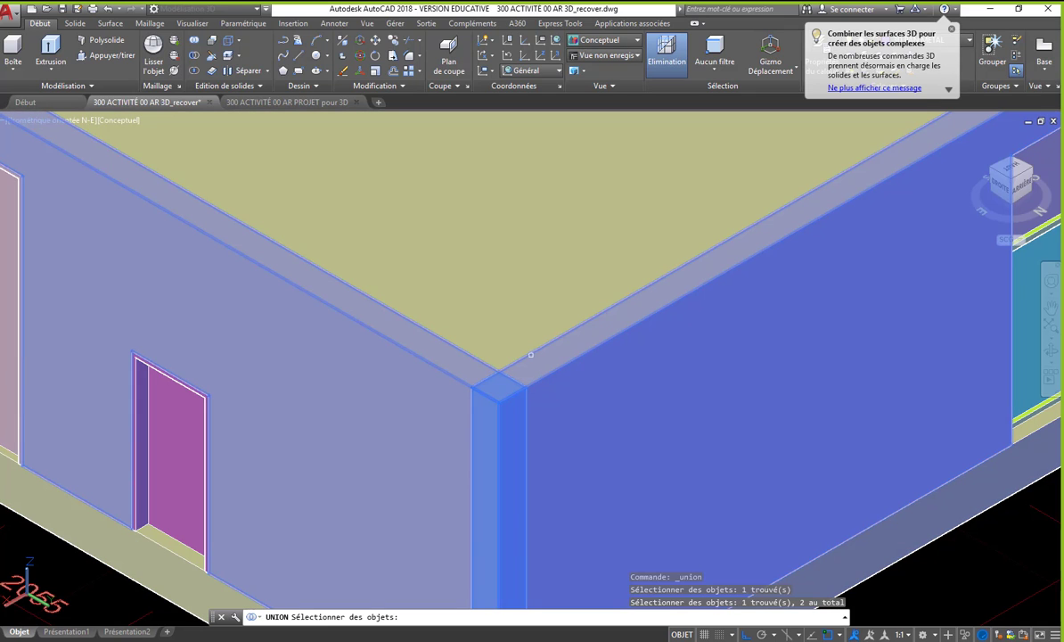
key(Return)
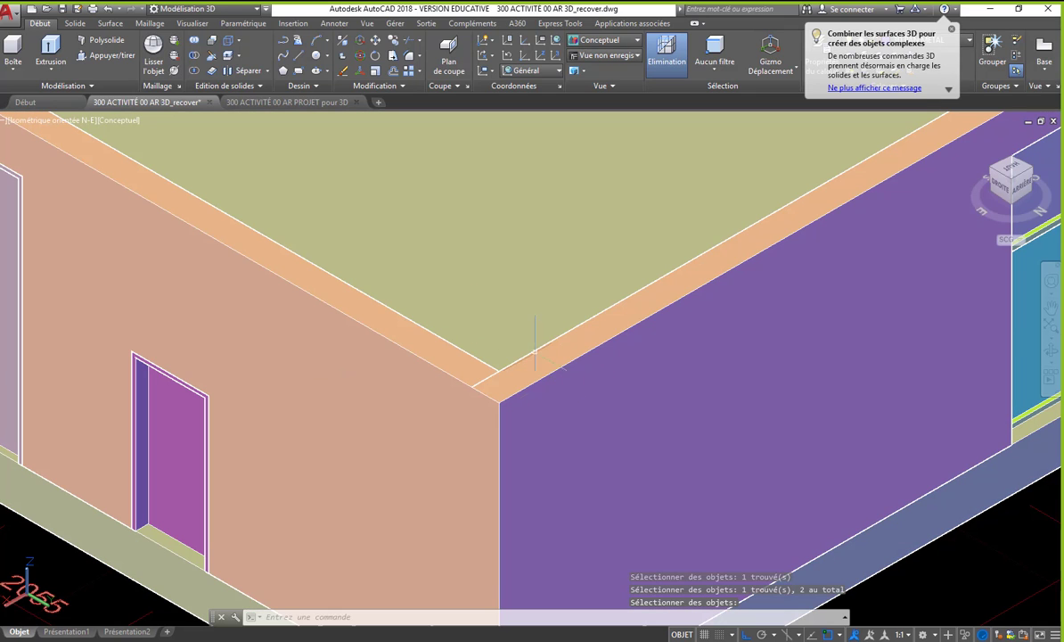
- Inspect the merged wall corner, the whole building and the facade drawings around it that are still flat
scroll(534, 352, down, 2)
scroll(503, 345, up, 4)
scroll(475, 316, down, 3)
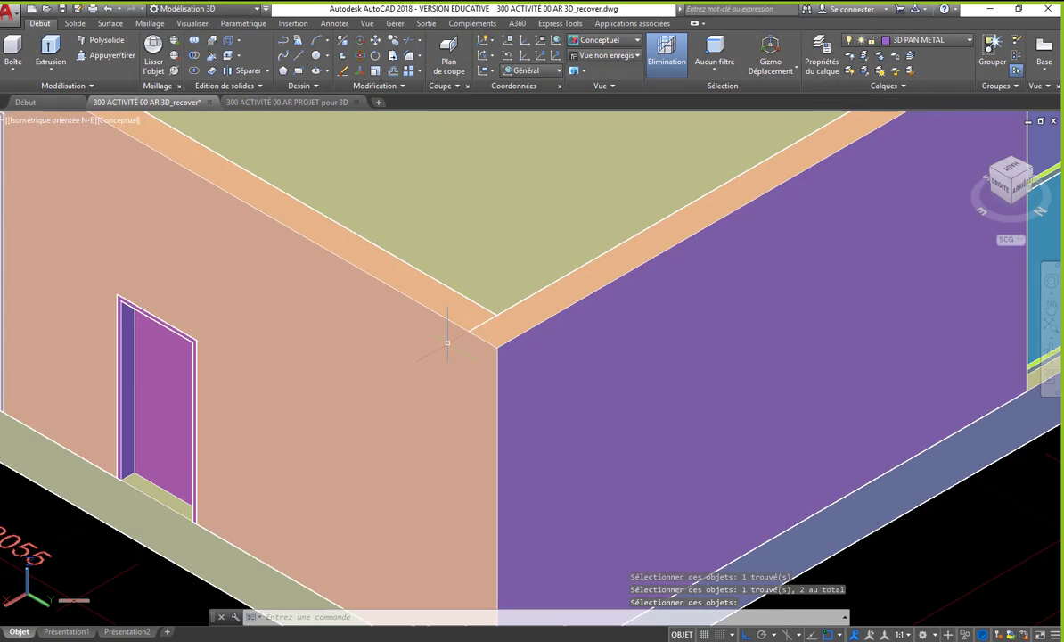
scroll(447, 343, down, 3)
scroll(456, 405, up, 3)
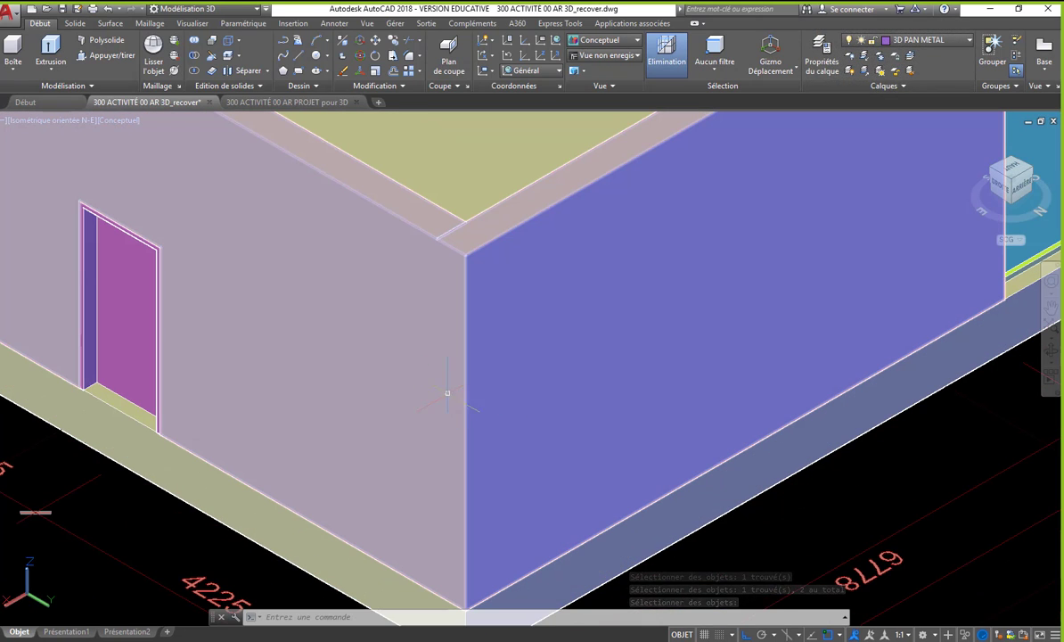
scroll(474, 368, down, 2)
scroll(375, 337, down, 2)
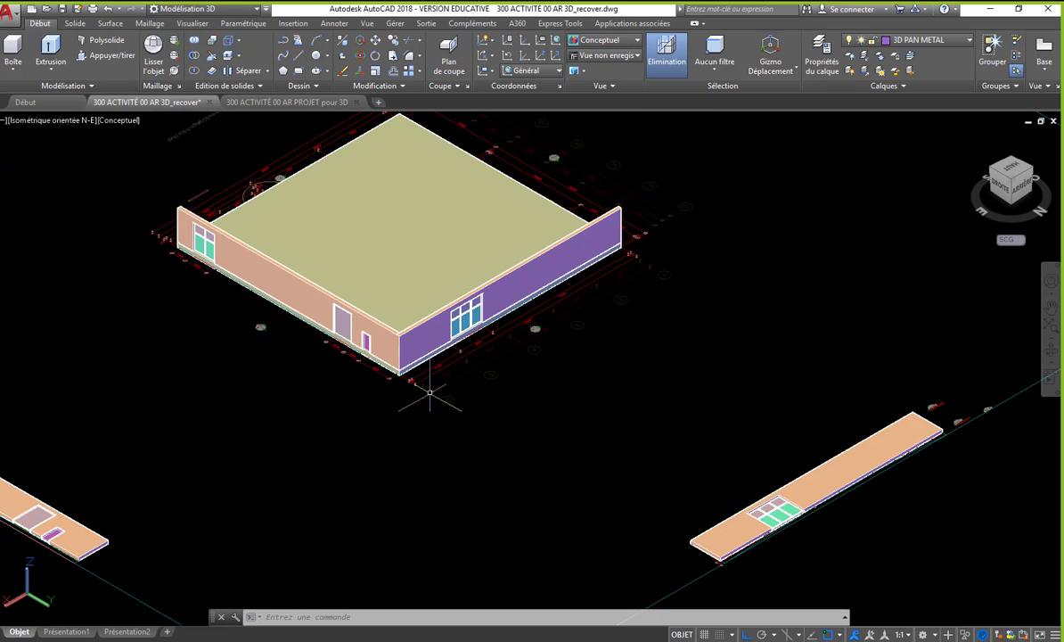
scroll(519, 370, down, 5)
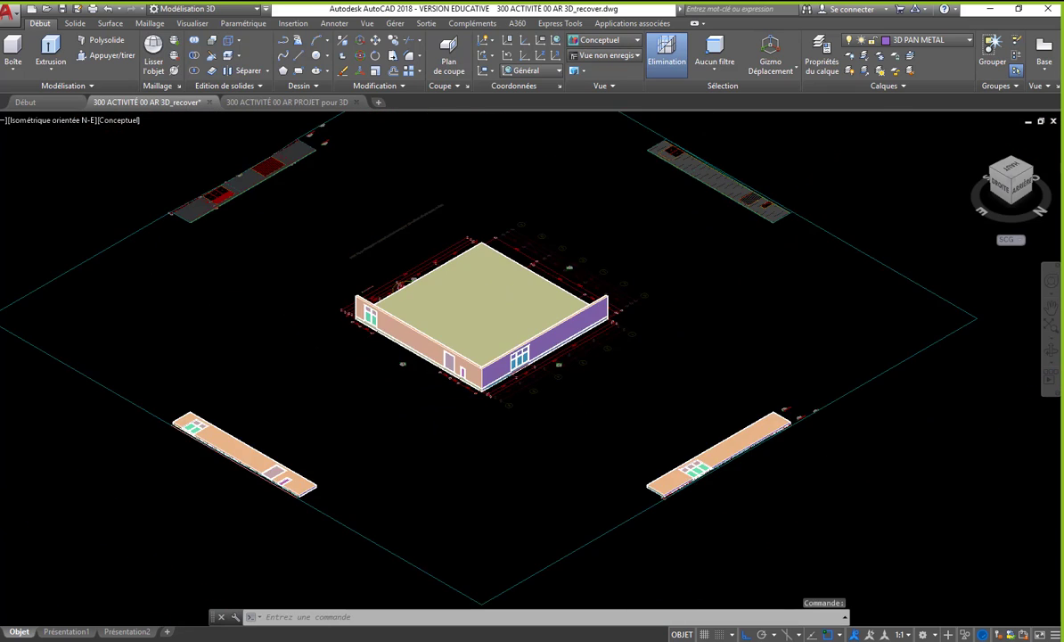
scroll(559, 404, up, 2)
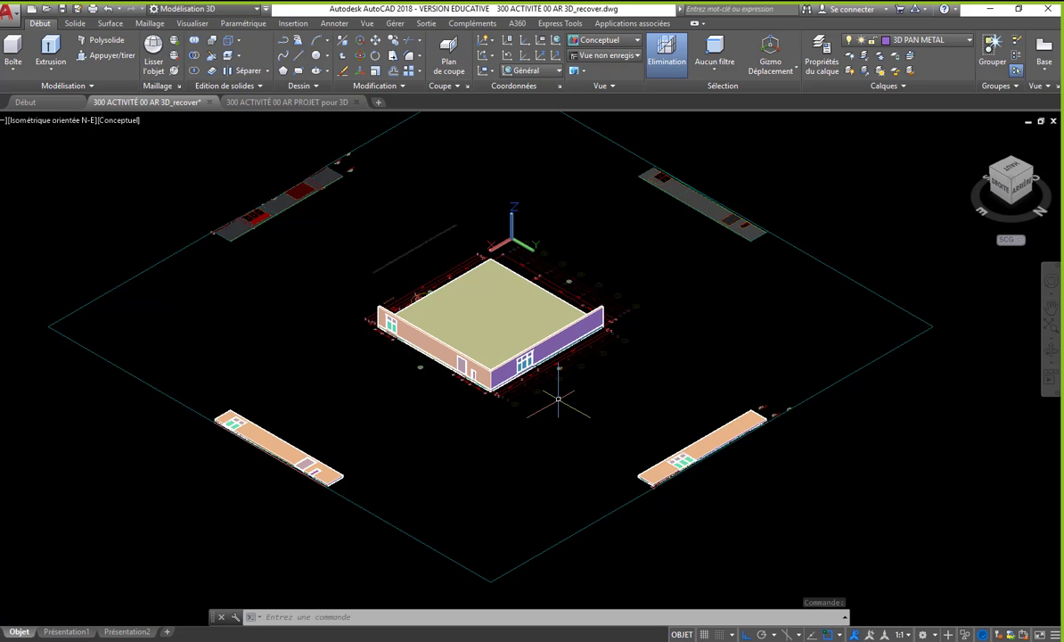
scroll(674, 194, up, 4)
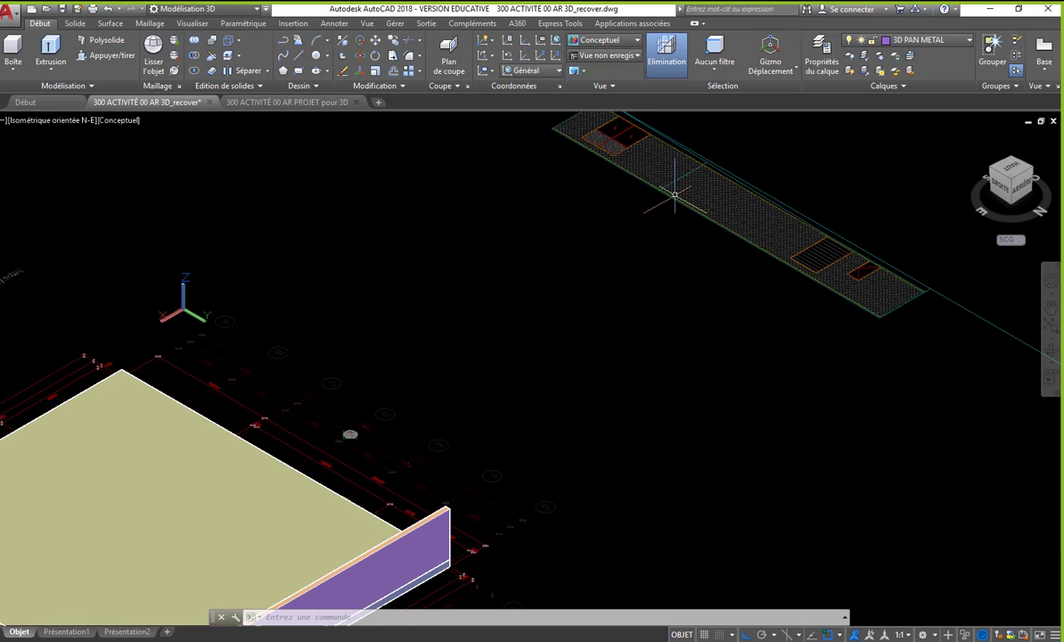
scroll(650, 209, down, 2)
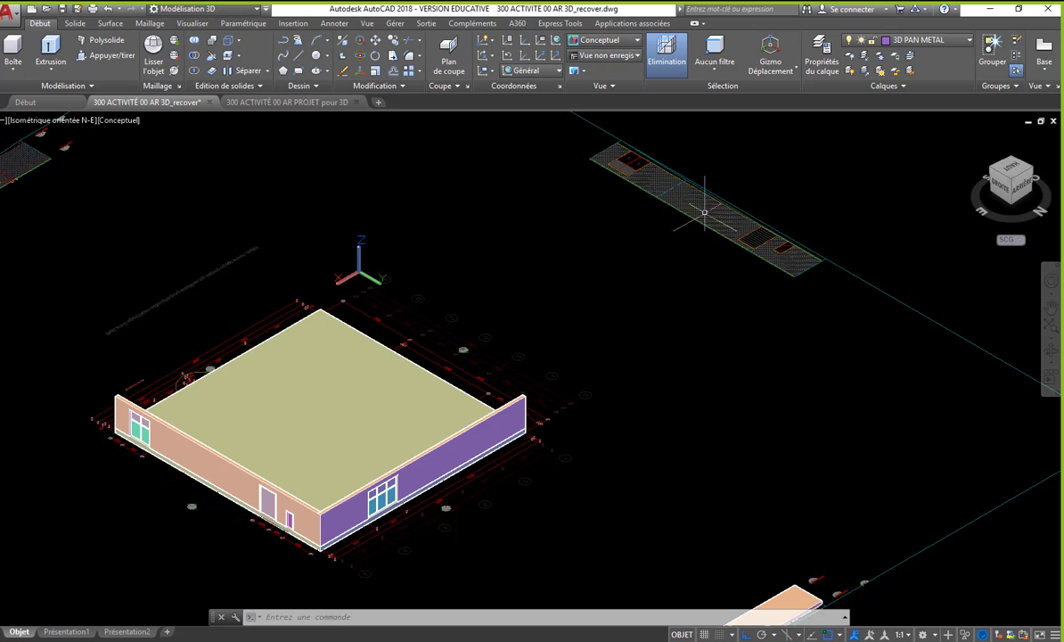
scroll(697, 255, down, 2)
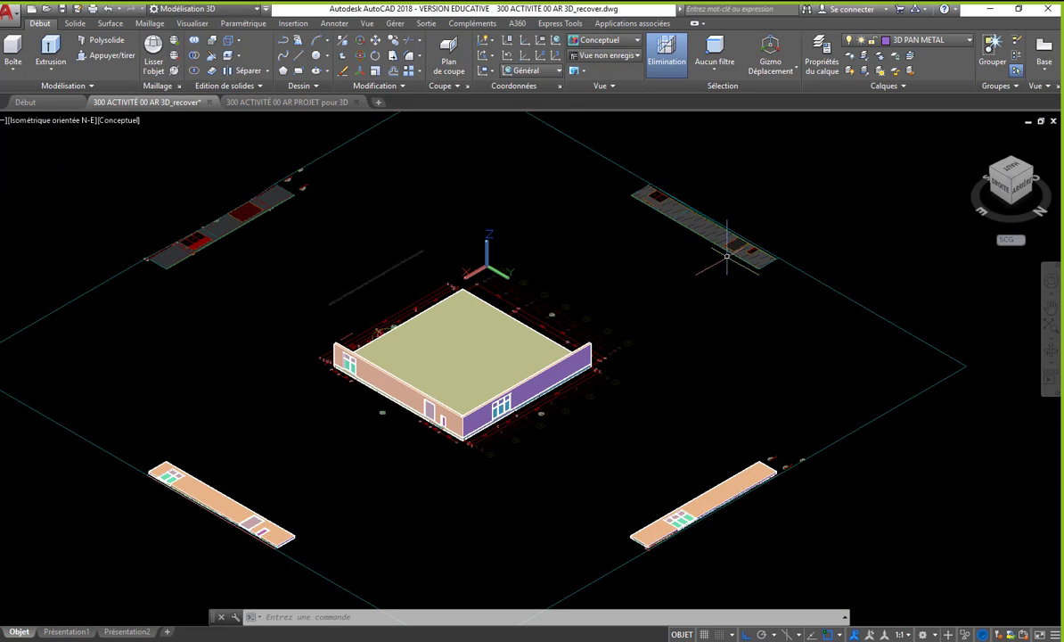
middle_drag(748, 257, 693, 257)
scroll(692, 255, down, 2)
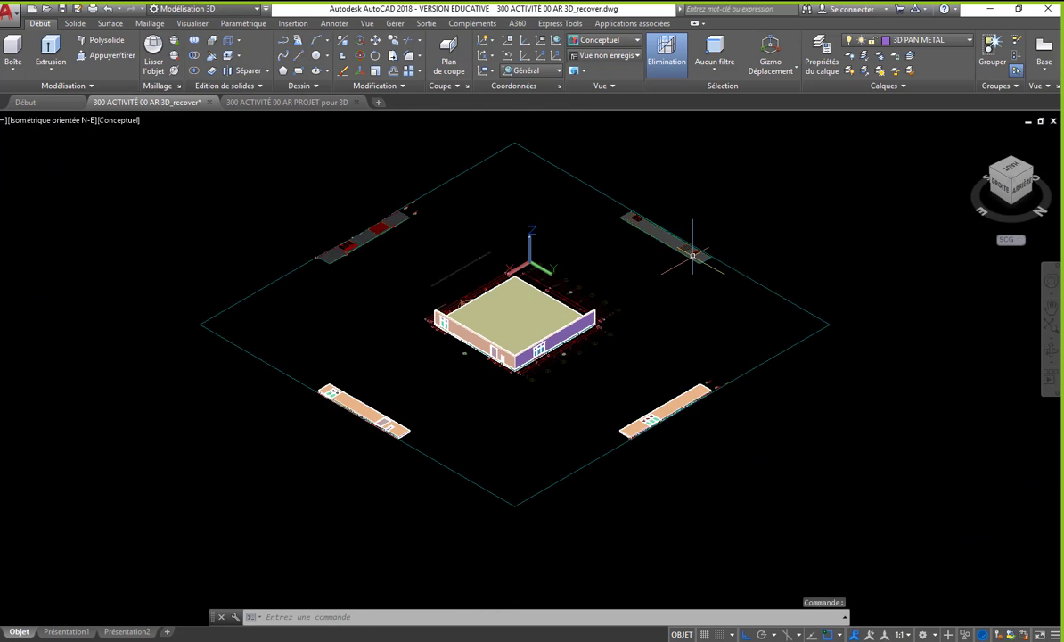
- Draw a short line between the bubbles of grid lines 4 and 3 outside the purple facade wall
scroll(667, 422, up, 3)
scroll(664, 423, down, 6)
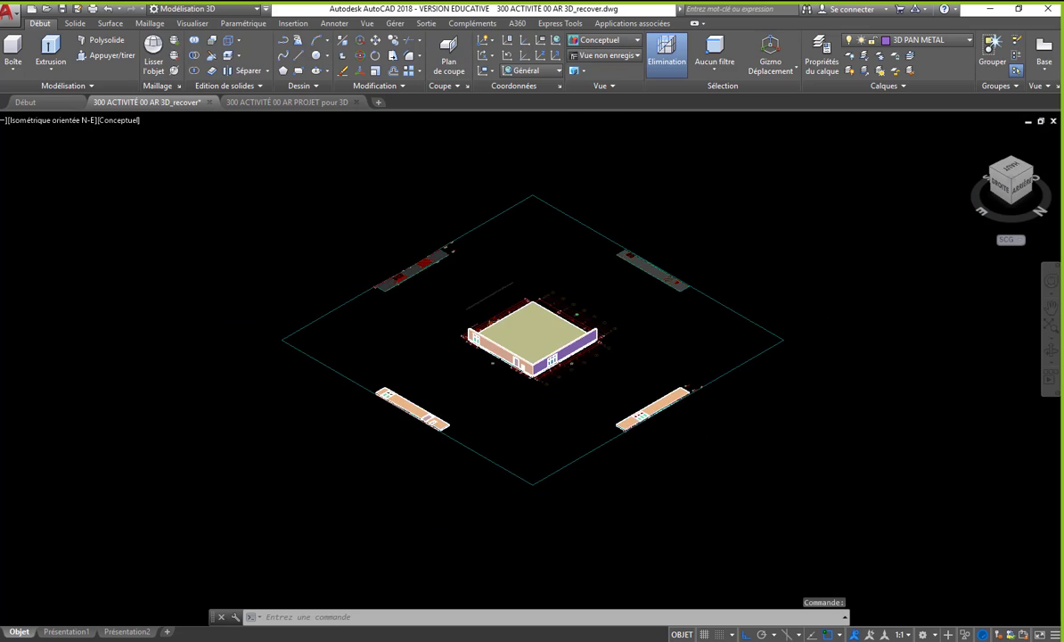
scroll(508, 349, up, 3)
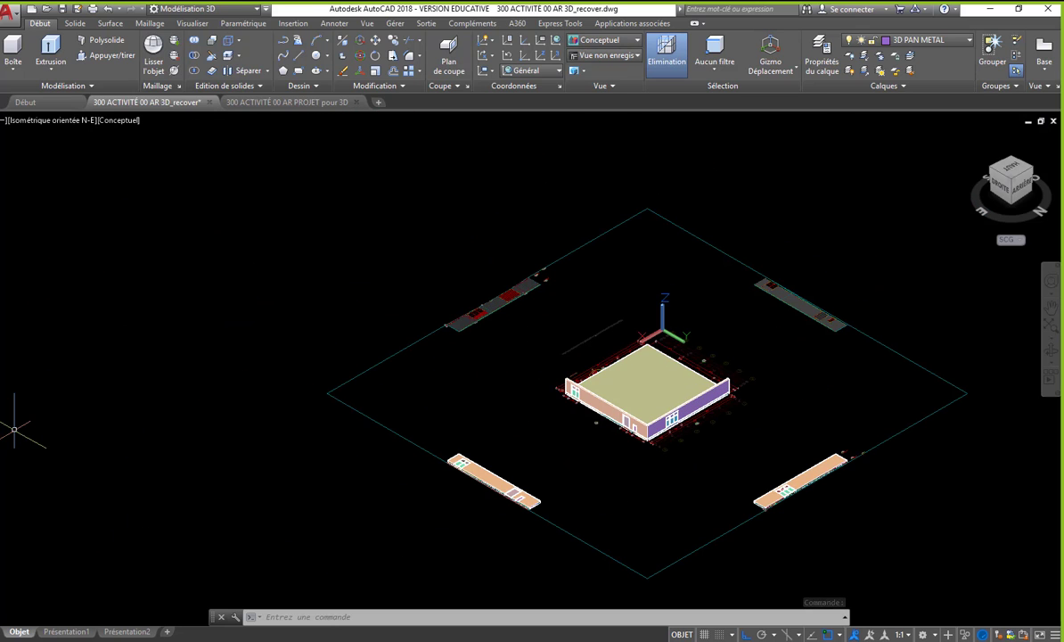
scroll(514, 303, up, 3)
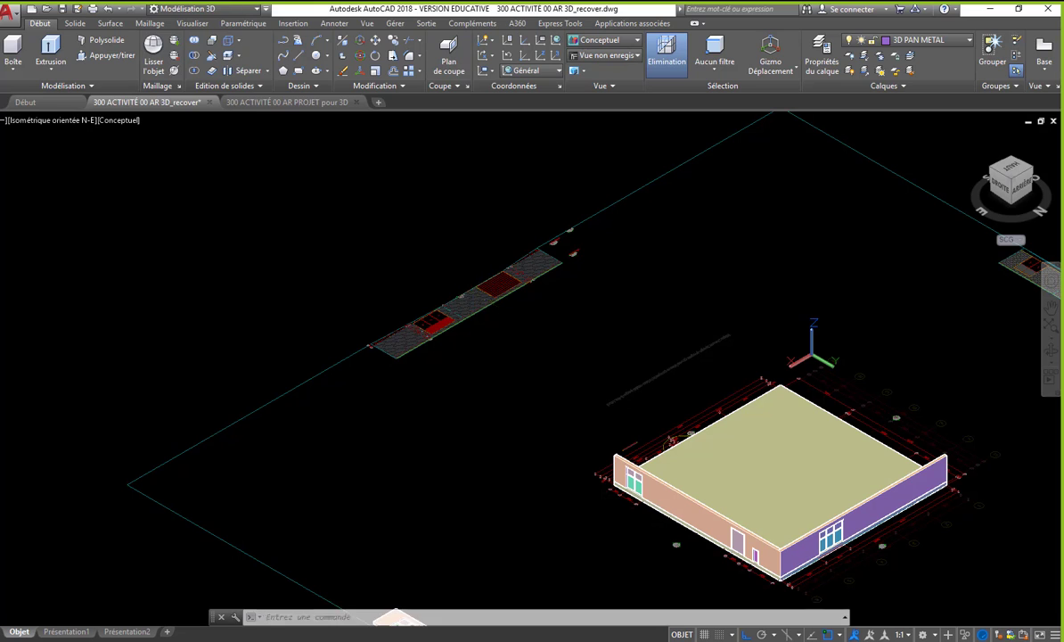
click(298, 55)
scroll(328, 235, down, 4)
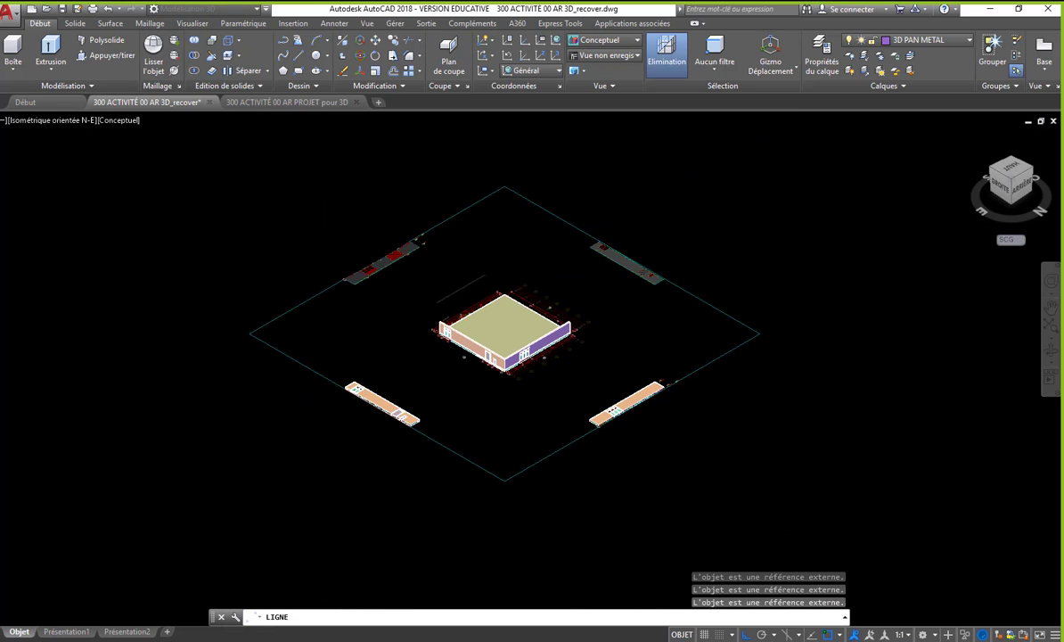
scroll(624, 403, up, 5)
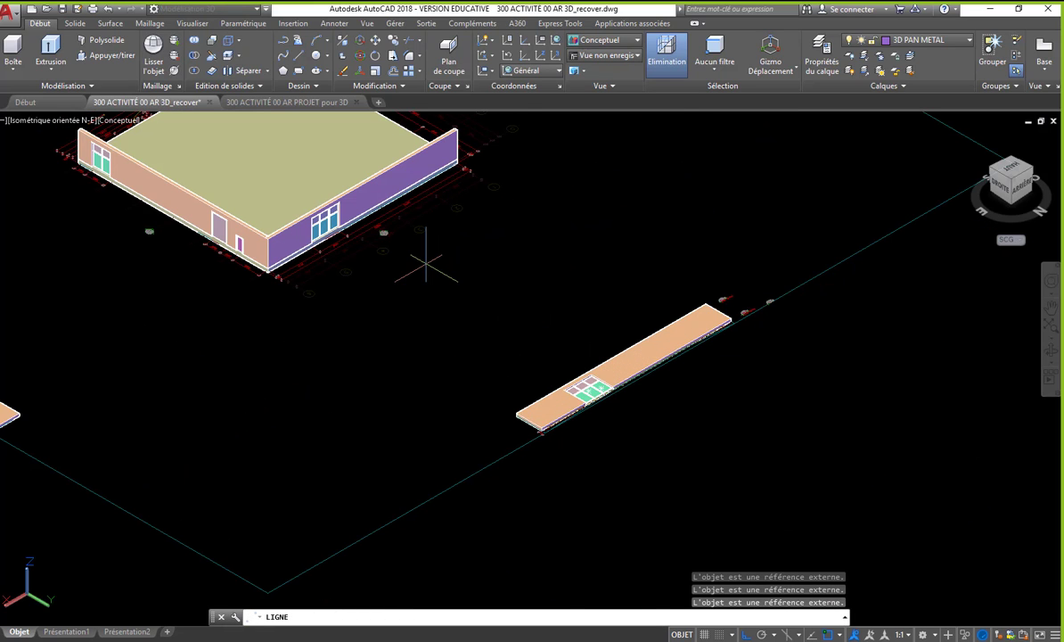
scroll(375, 234, up, 3)
middle_drag(383, 261, 416, 406)
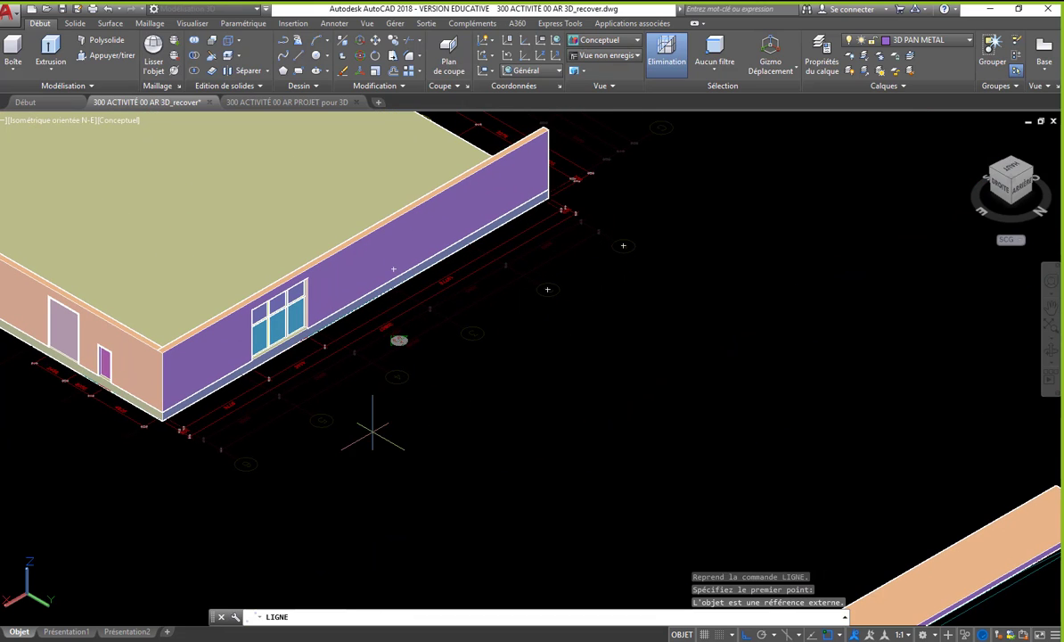
click(387, 369)
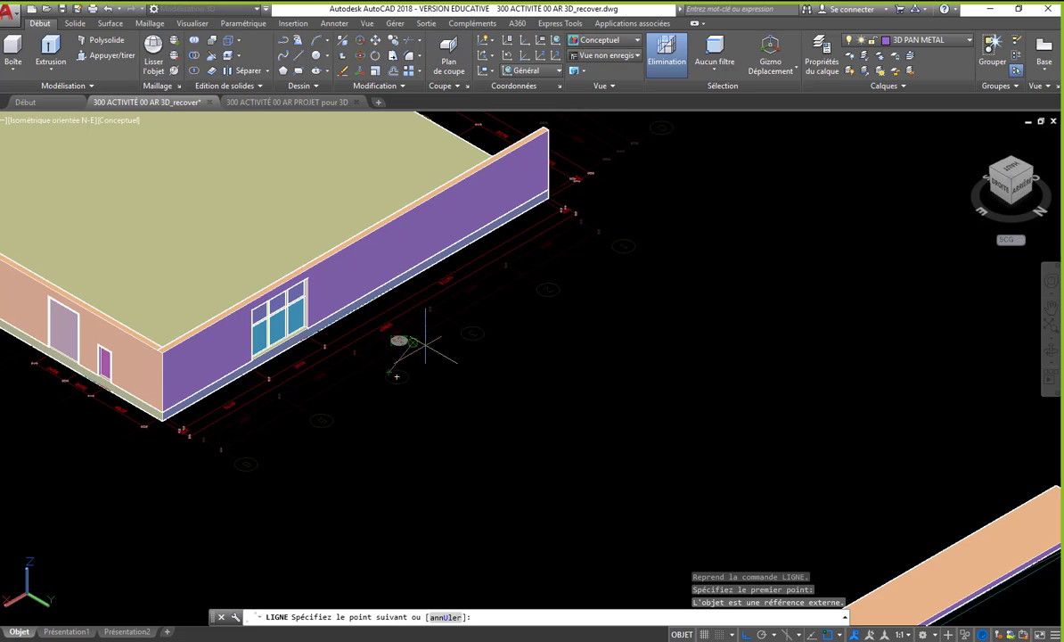
scroll(408, 338, up, 2)
click(482, 321)
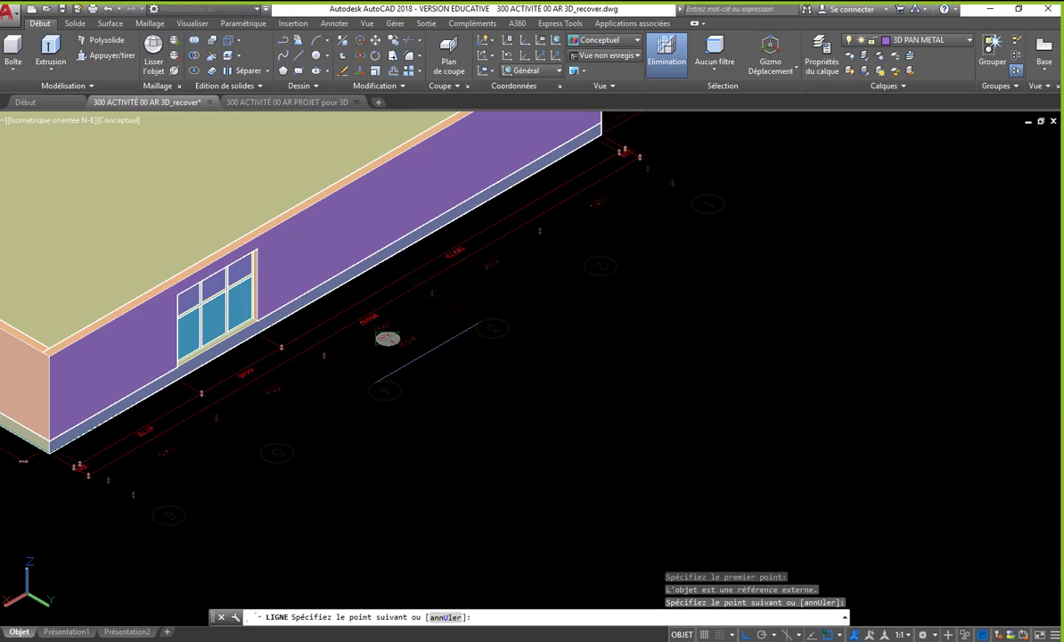
key(Return)
key(Return)
- Draw a perpendicular line from the short line's midpoint outward past the flat facade wall as a mirror axis
click(427, 352)
scroll(408, 331, down, 6)
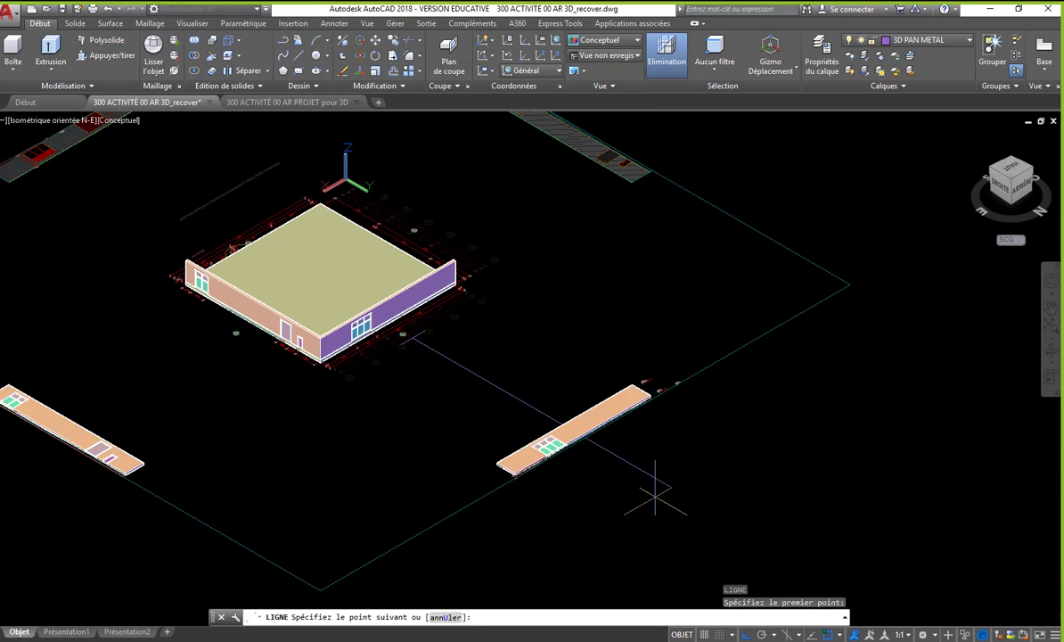
click(729, 515)
key(Return)
- Mirror the flat wall with the window and two doors across the long axis line onto the opposite facade drawing, keeping the source objects
middle_drag(613, 558, 609, 540)
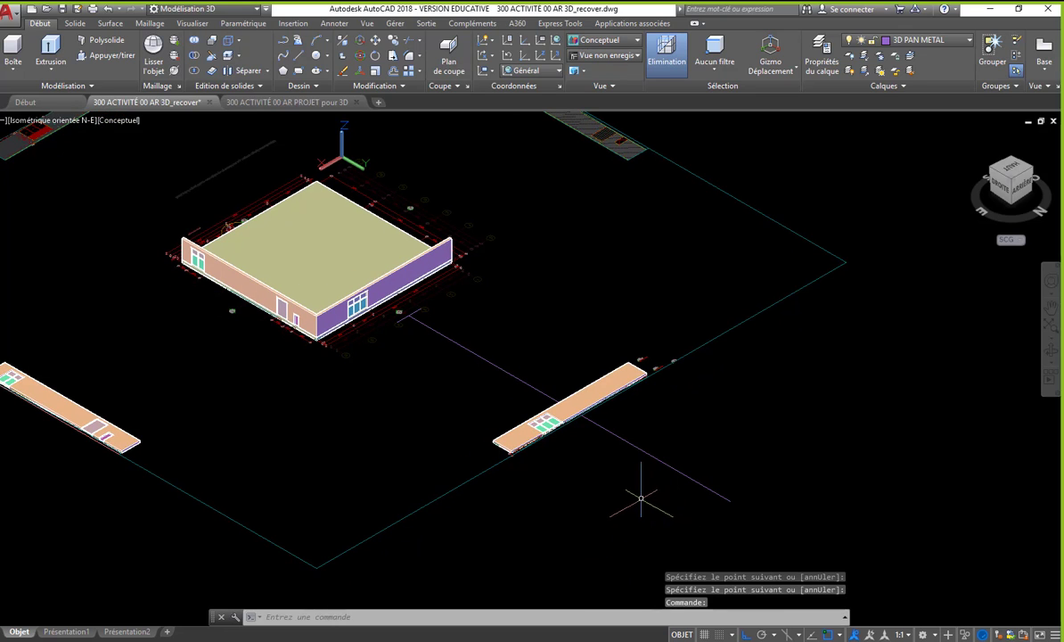
scroll(641, 499, down, 2)
text(MI)
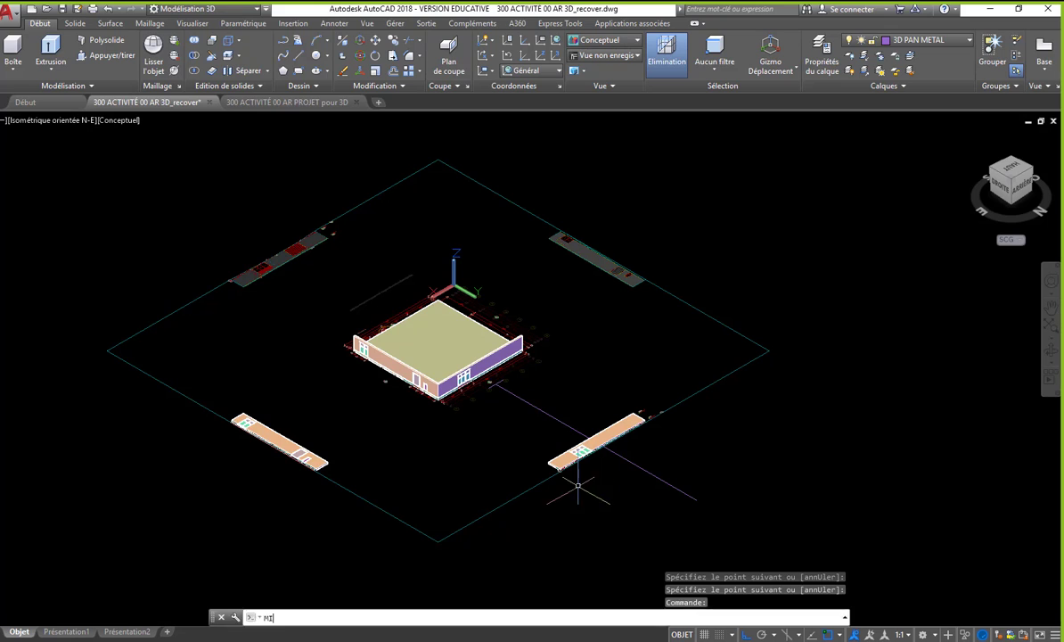
key(Return)
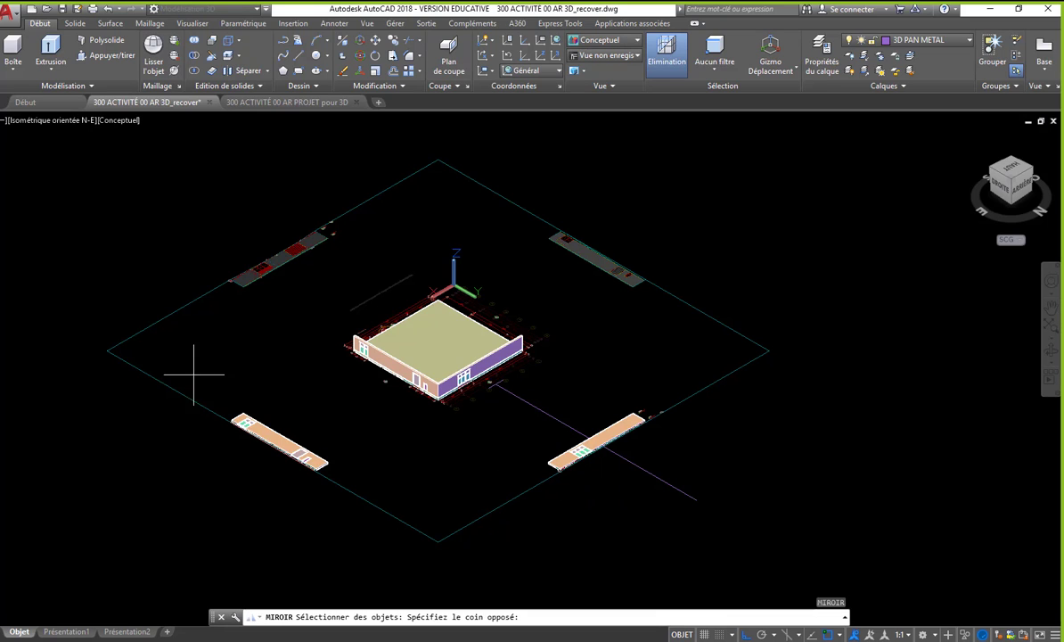
click(358, 501)
key(Return)
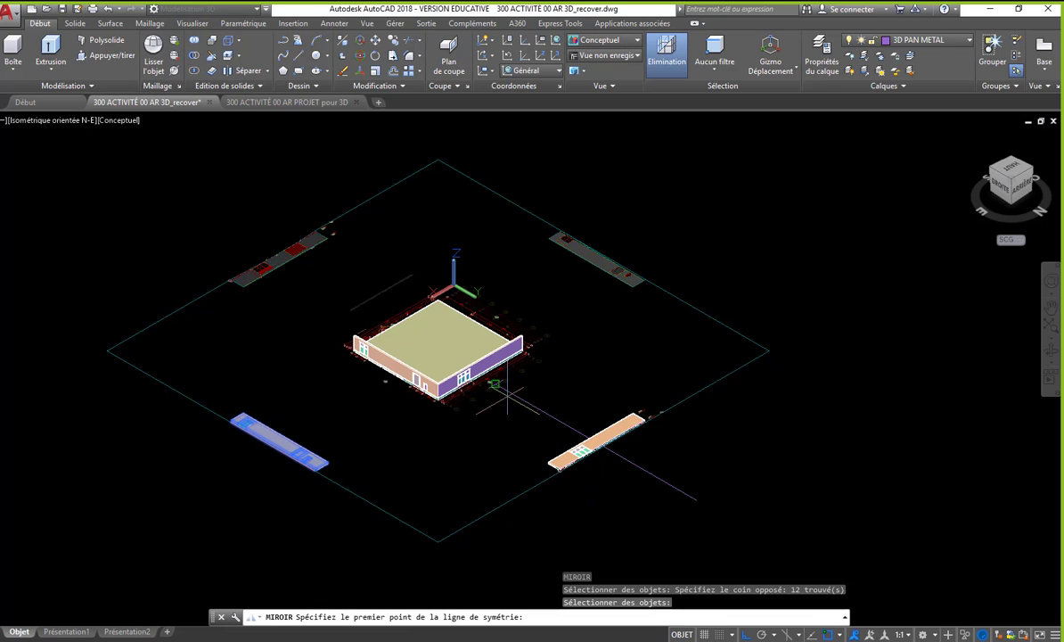
click(515, 393)
click(697, 501)
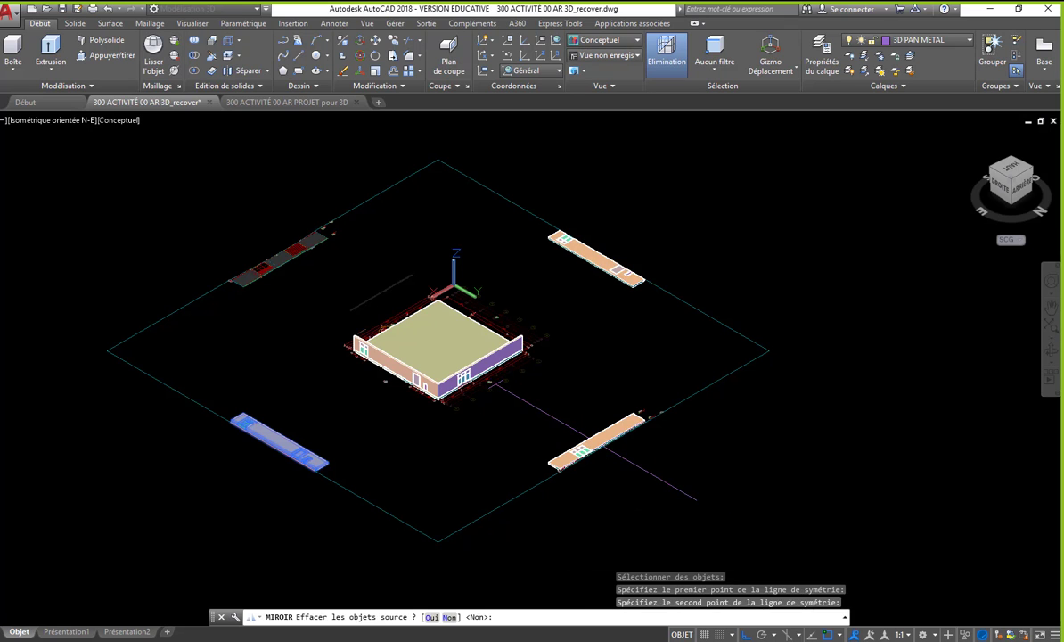
key(Return)
- Display the model in the 2D Wireframe visual style to reveal the floor plan beneath the slab
scroll(588, 240, up, 3)
middle_drag(502, 377, 604, 316)
key(Return)
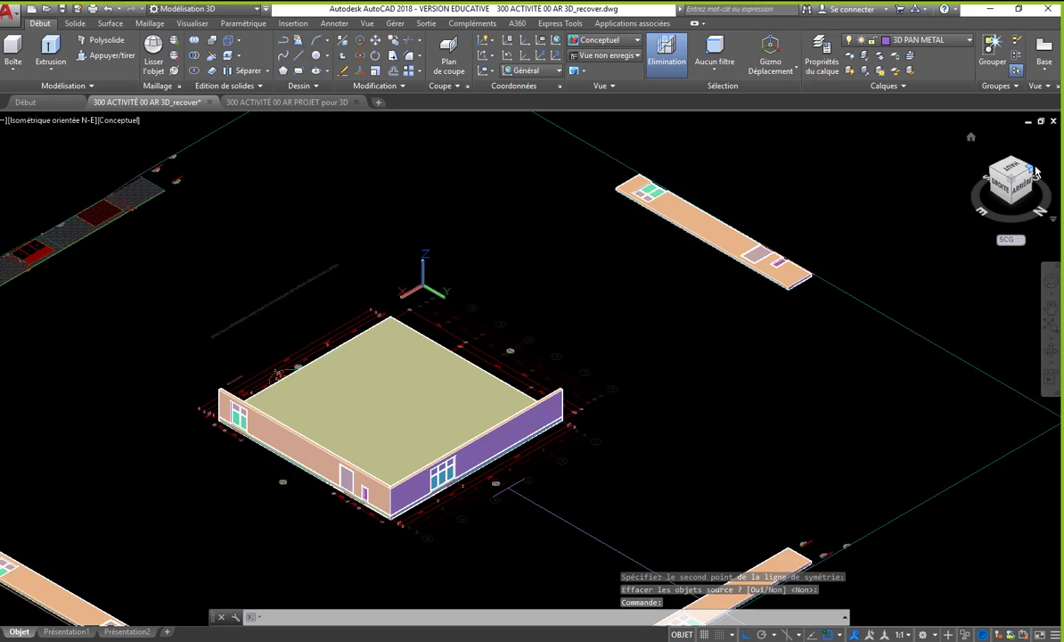
click(1036, 171)
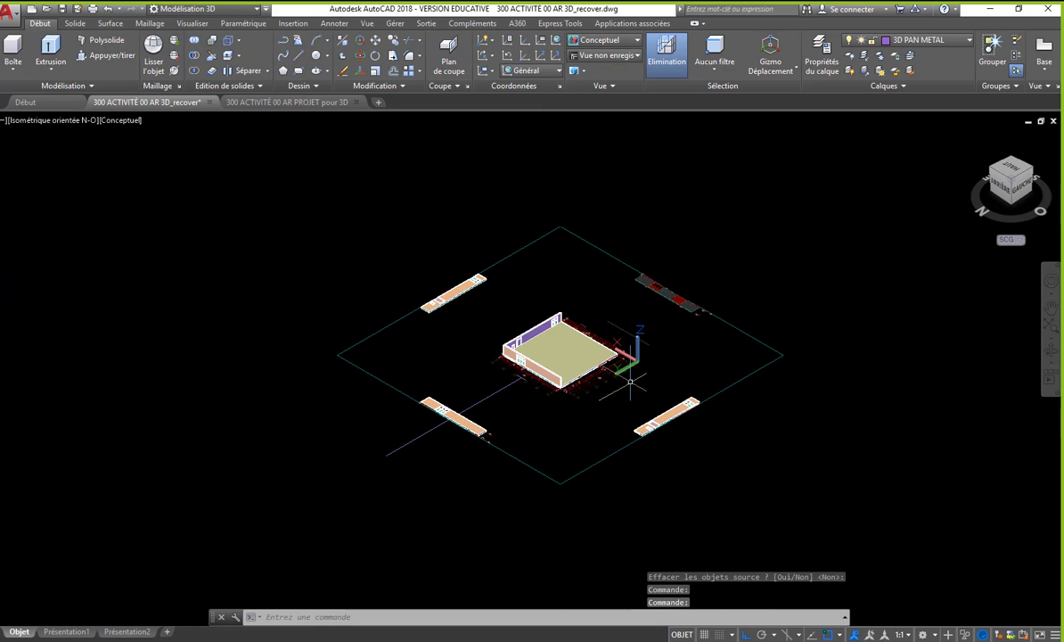
scroll(630, 382, up, 4)
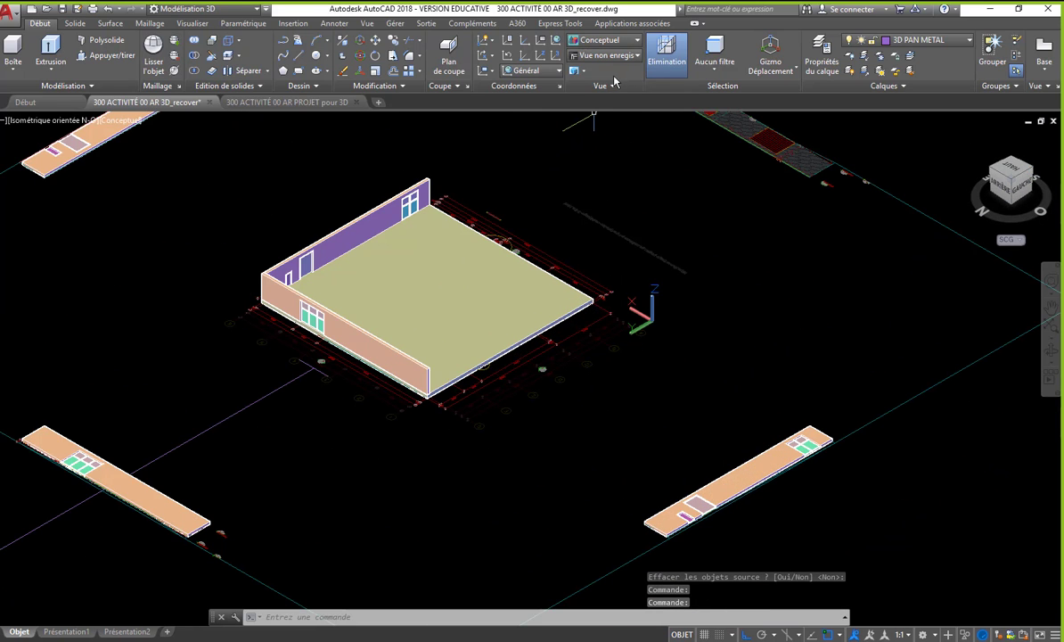
click(615, 40)
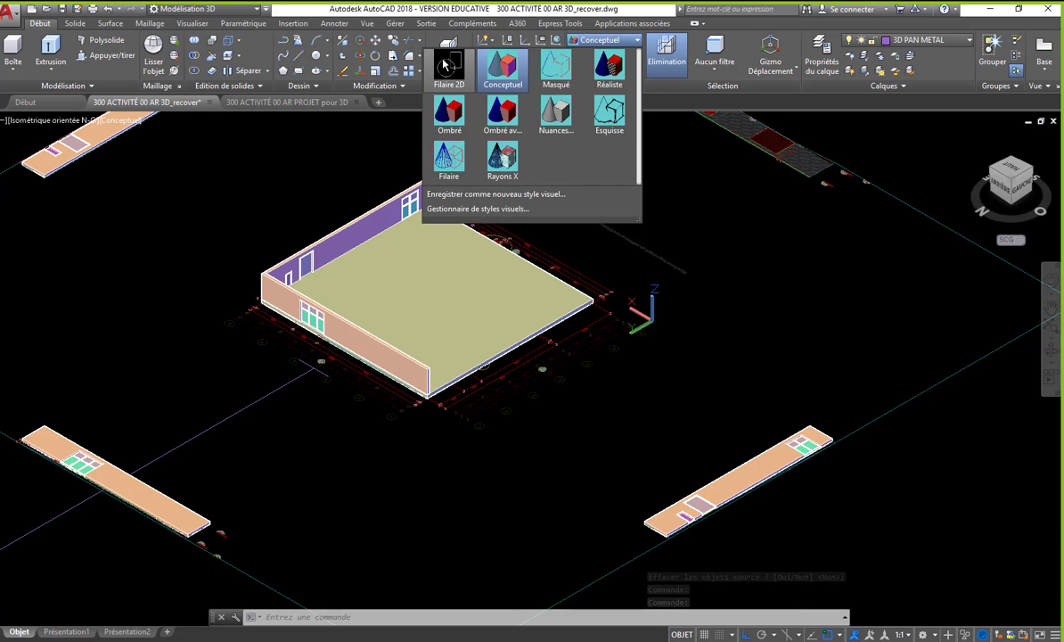
click(449, 67)
scroll(497, 230, up, 5)
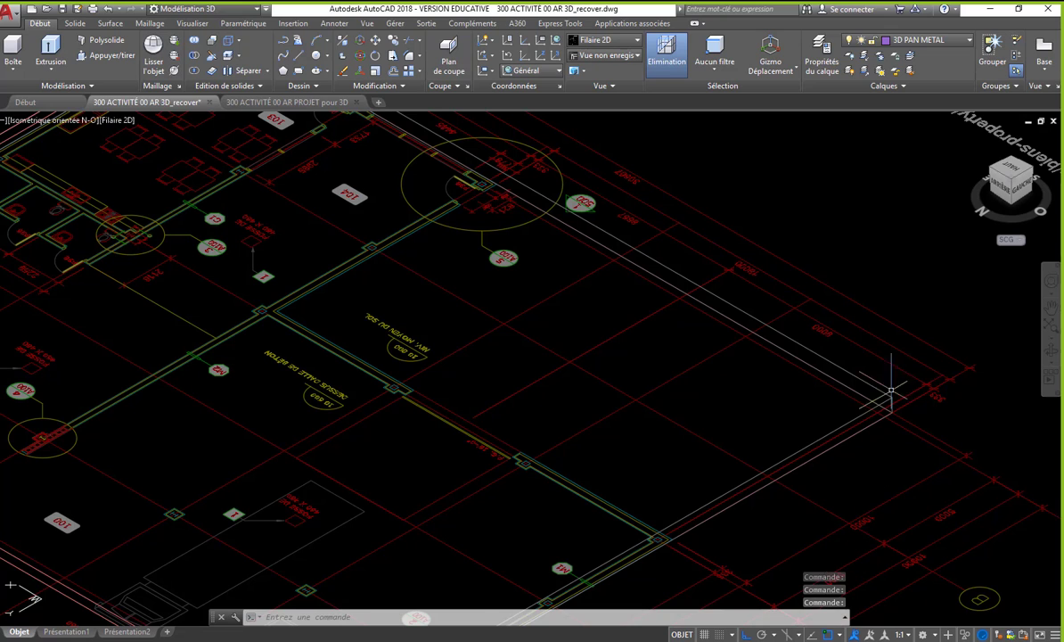
- Create a box from the inner partition corner by the NIV. MOYEN DU SOL area to beyond the slab's outer corner, rising well above the slab
middle_drag(380, 308, 314, 290)
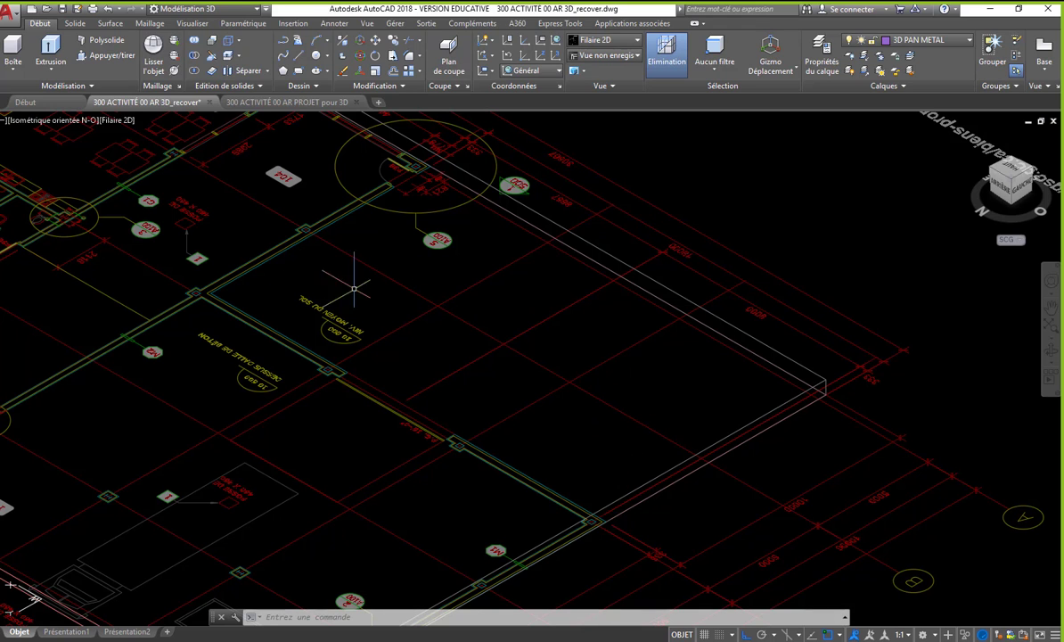
click(1032, 173)
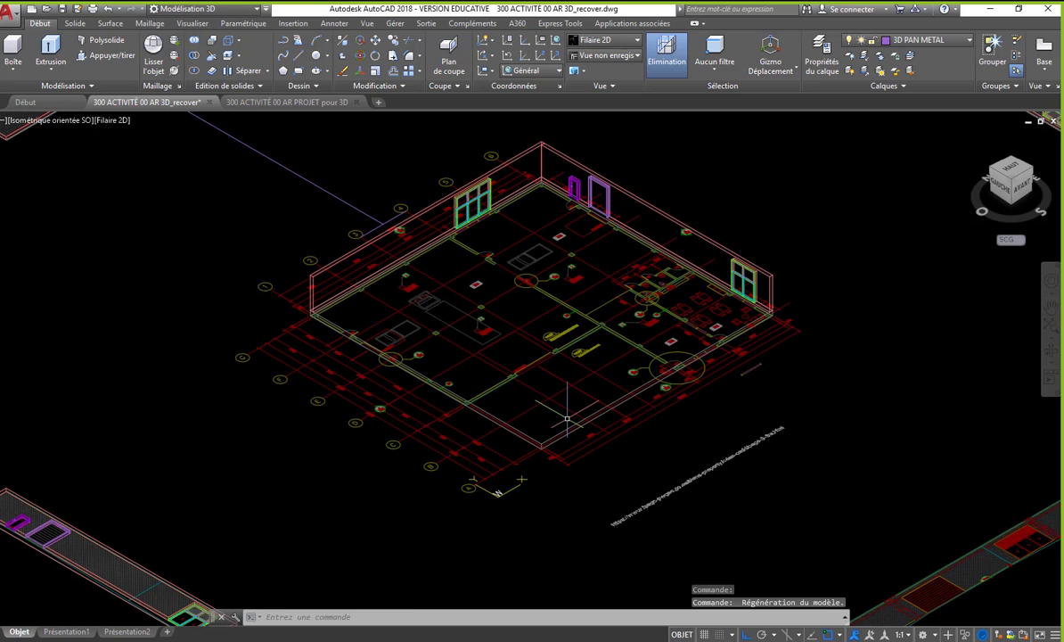
click(13, 54)
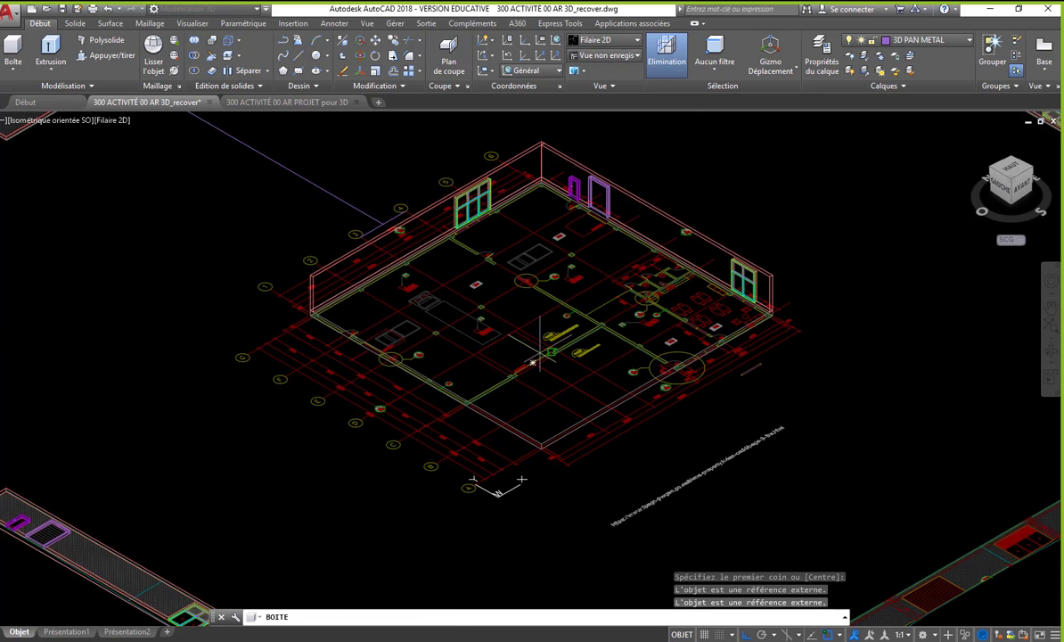
scroll(563, 357, up, 8)
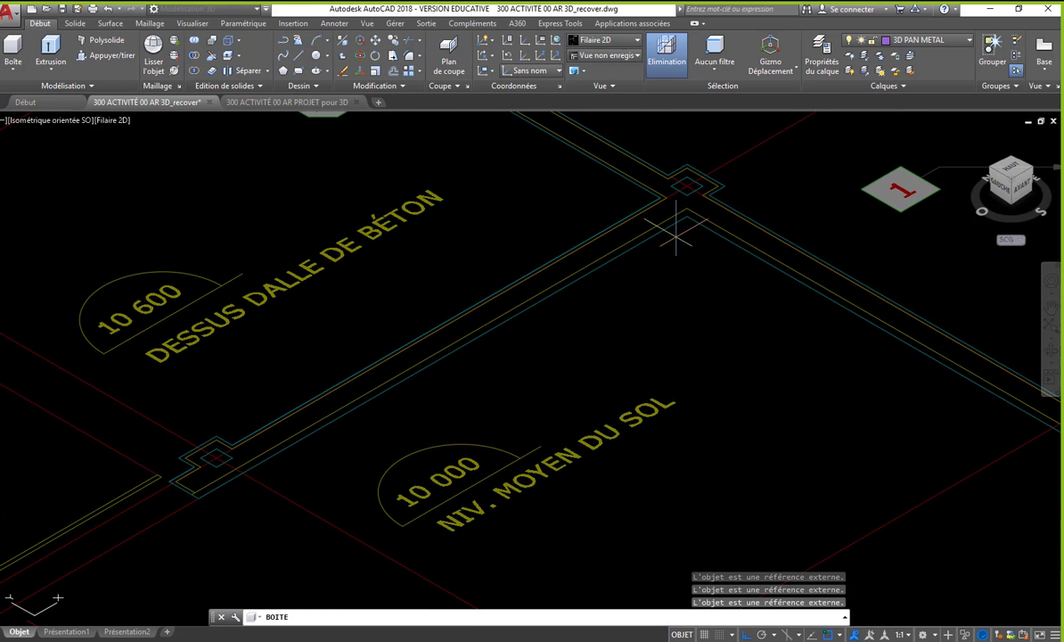
click(688, 215)
scroll(688, 216, down, 6)
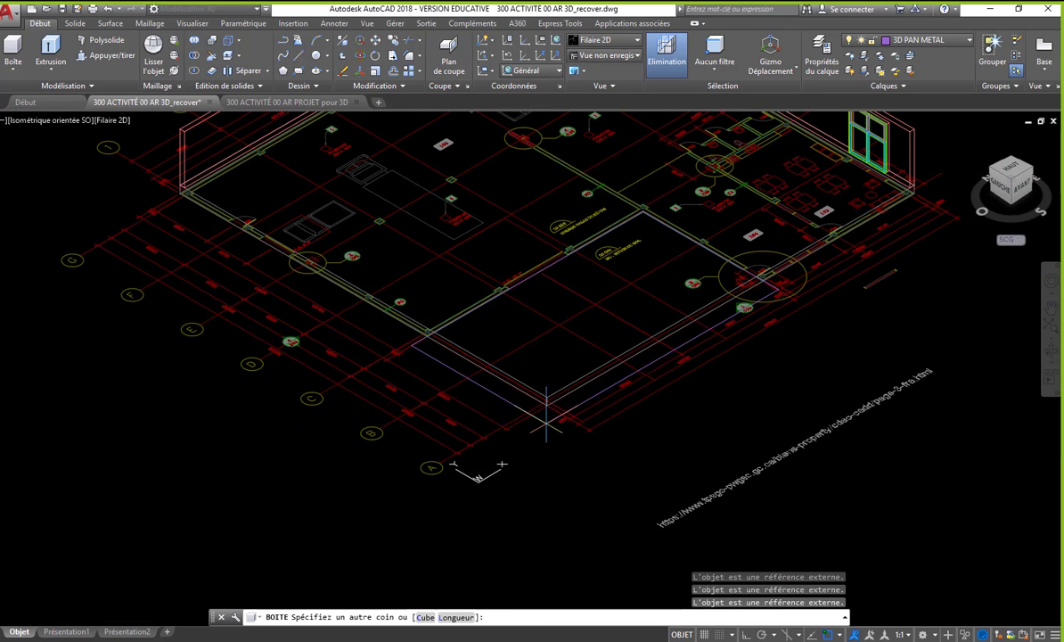
click(474, 563)
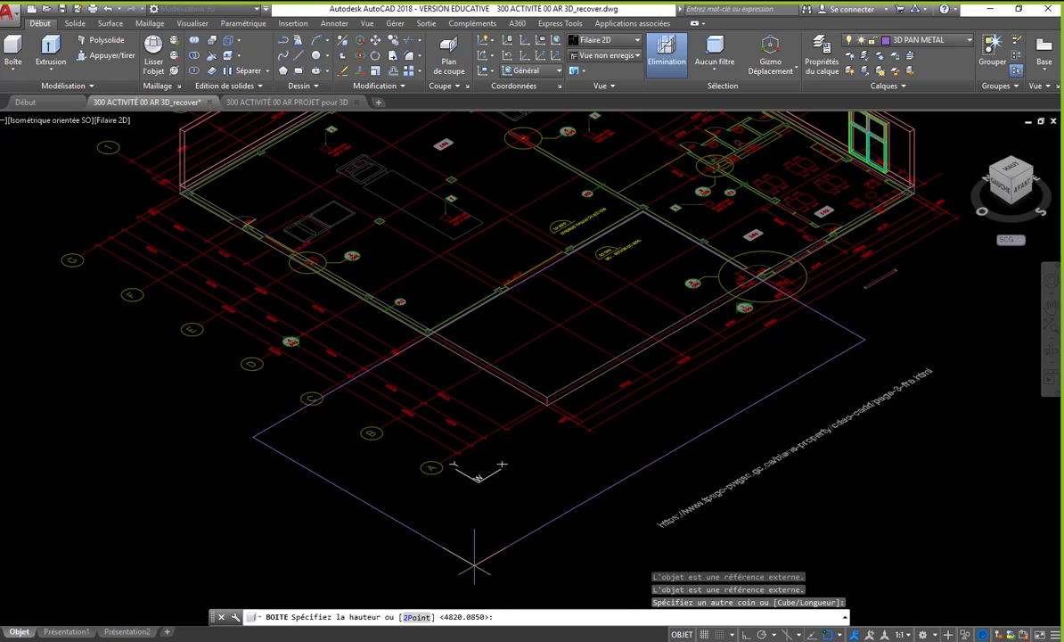
click(467, 402)
- Return the model to the Conceptual visual style, seen from the northwest isometric side
click(993, 175)
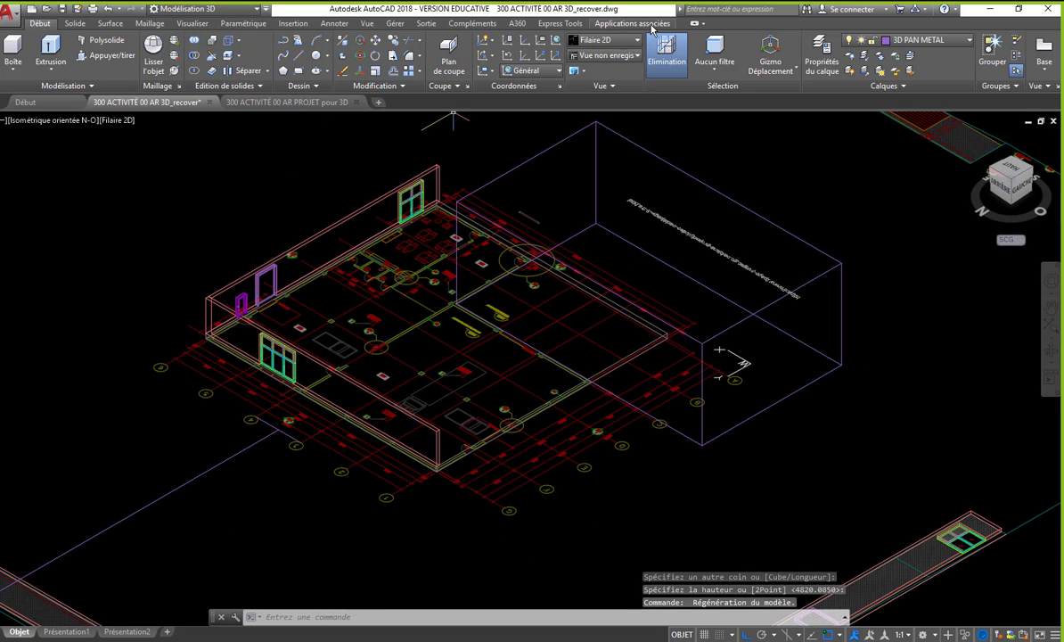
click(595, 41)
click(503, 79)
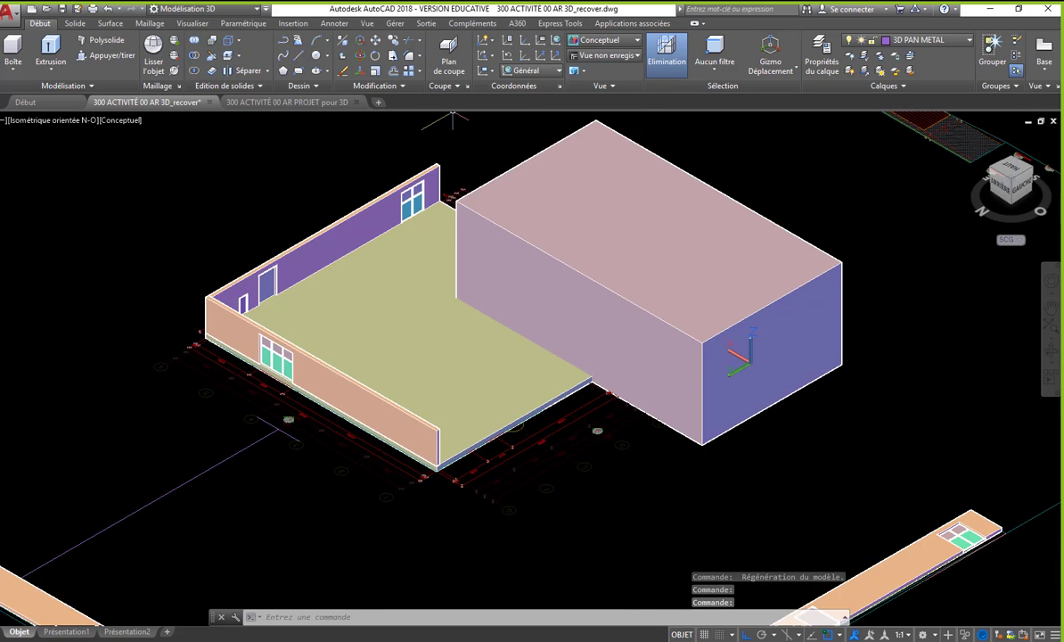
- Subtract the large box from the floor slab to cut out the slab's corner
scroll(680, 481, up, 2)
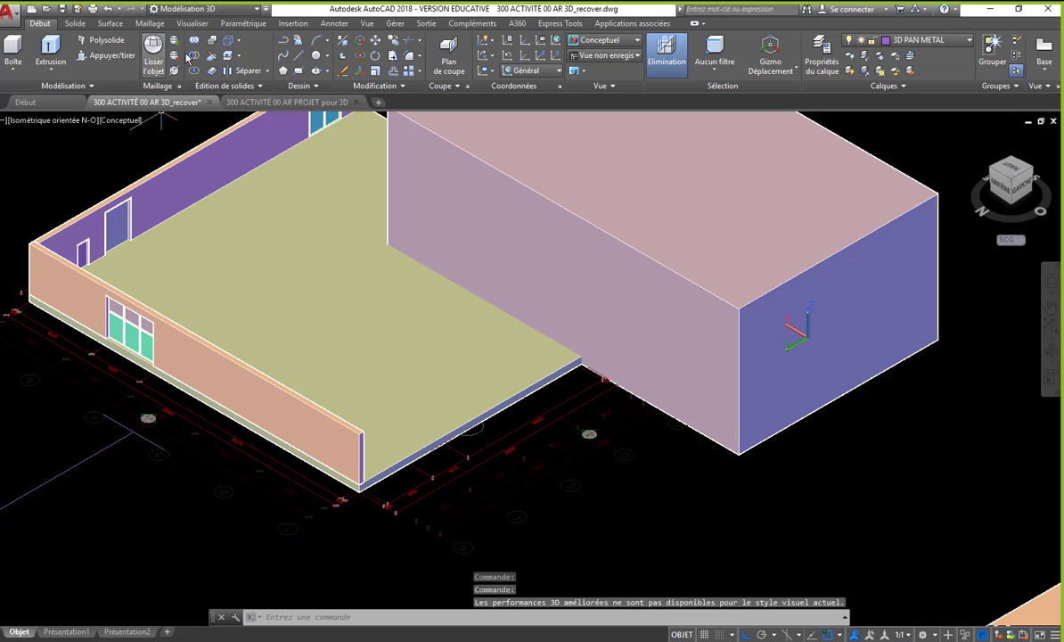
click(195, 55)
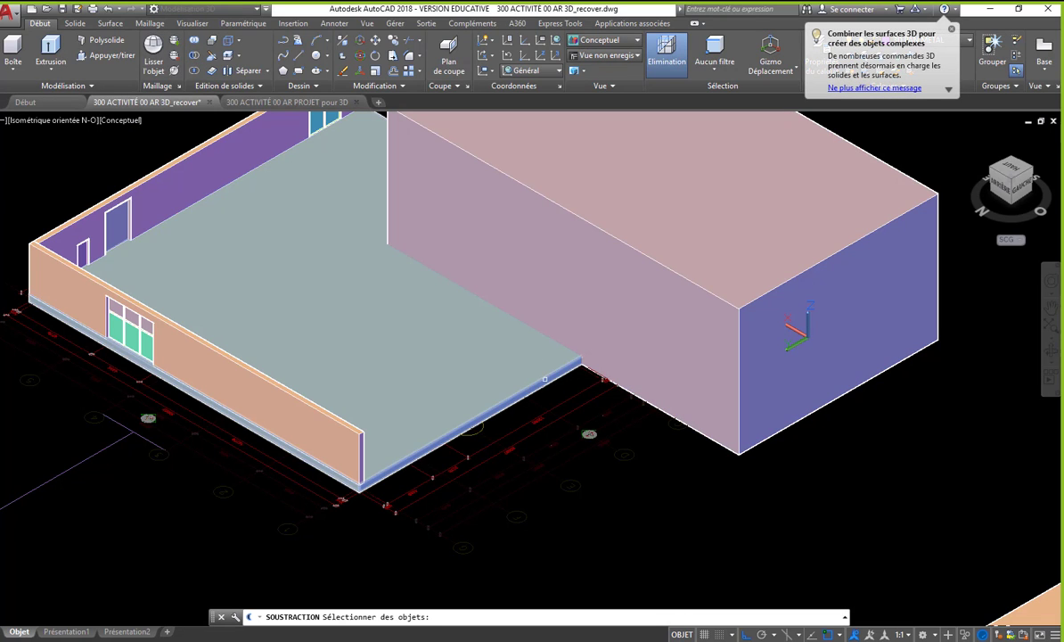
click(545, 379)
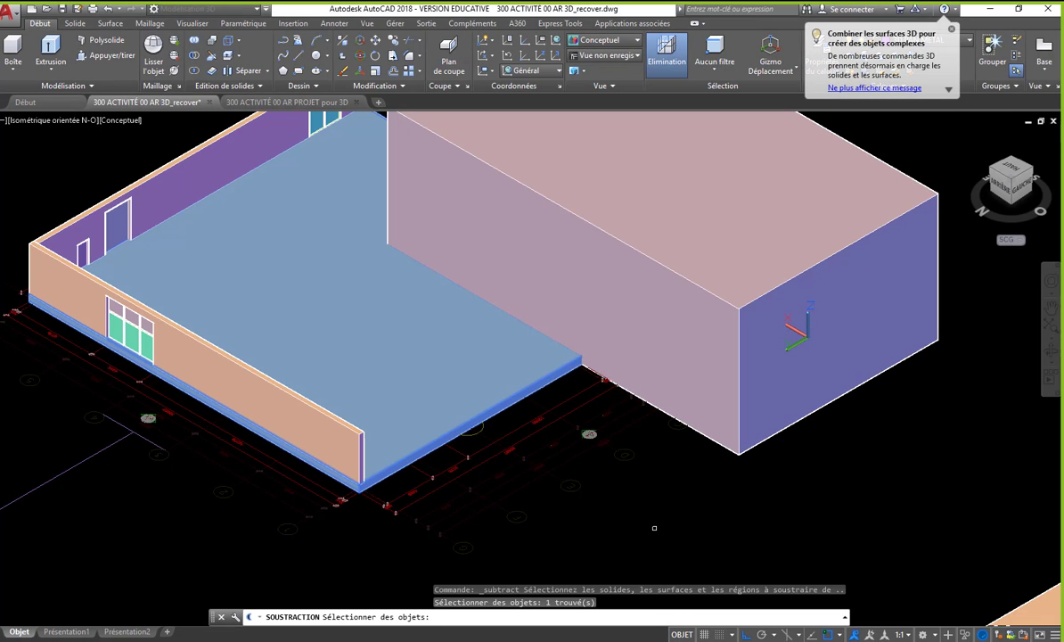
key(Return)
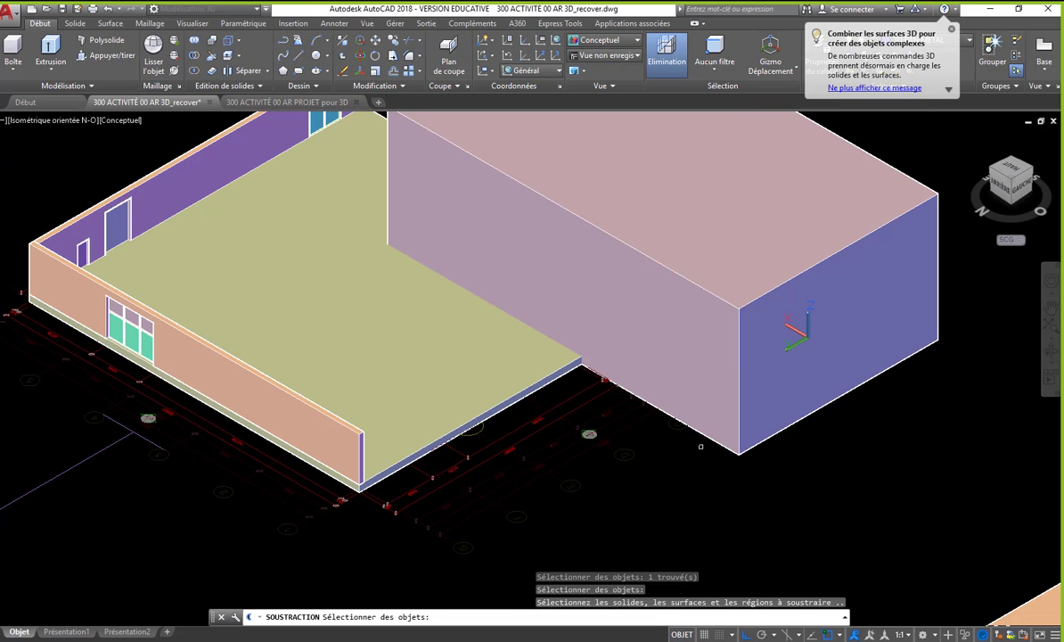
click(695, 419)
key(Return)
scroll(510, 178, up, 2)
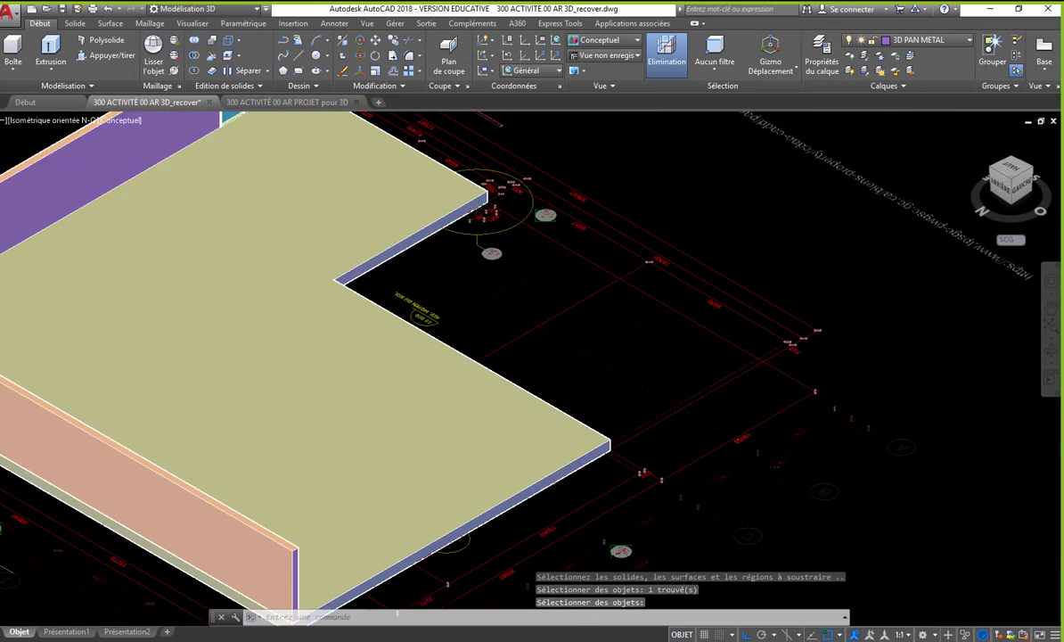
scroll(517, 156, up, 1)
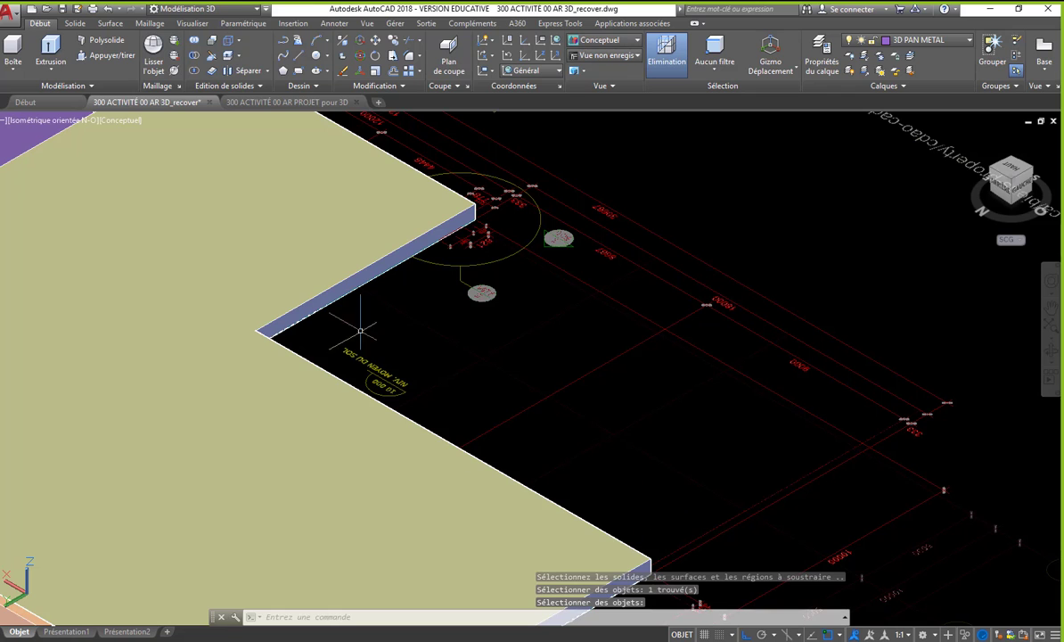
scroll(696, 337, down, 4)
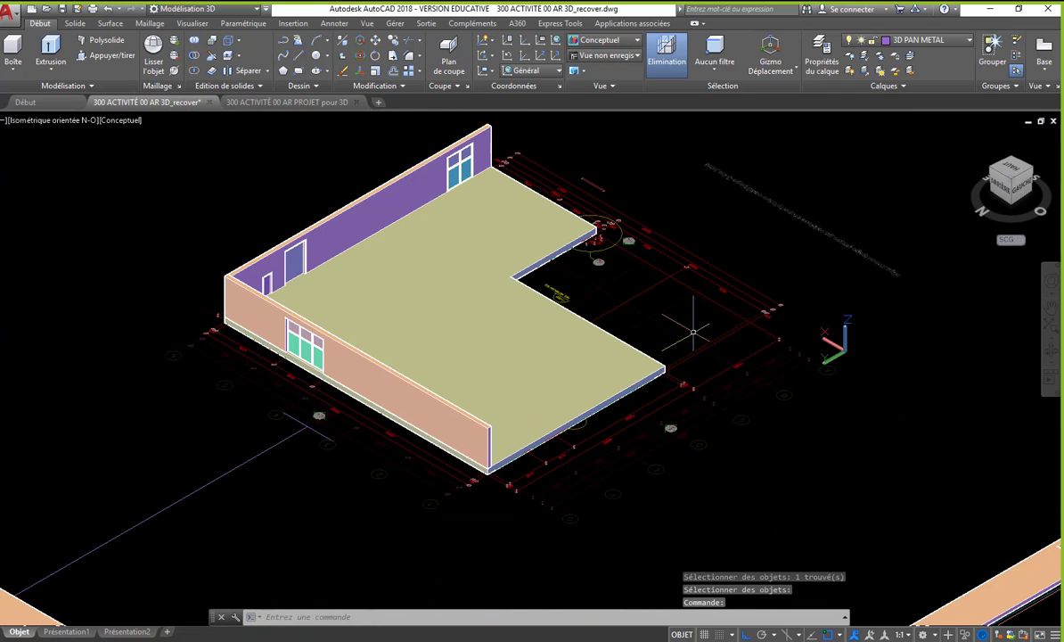
middle_drag(769, 464, 554, 361)
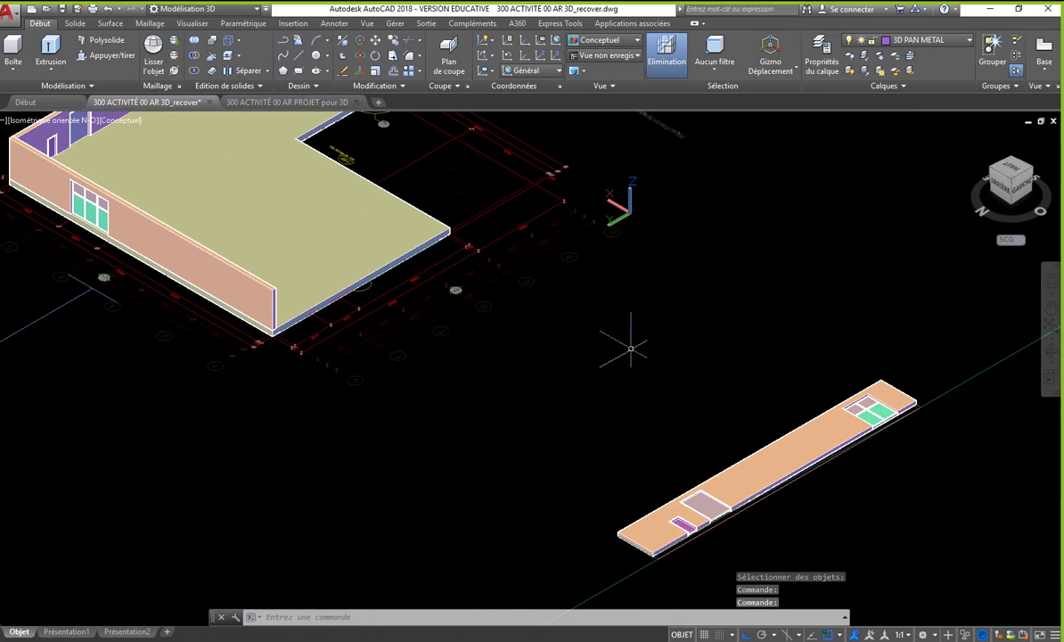
- Copy the flat facade wall with its window and door panels to a free spot beside the original, clear of the boundary line
middle_drag(630, 350, 614, 388)
middle_drag(880, 417, 874, 470)
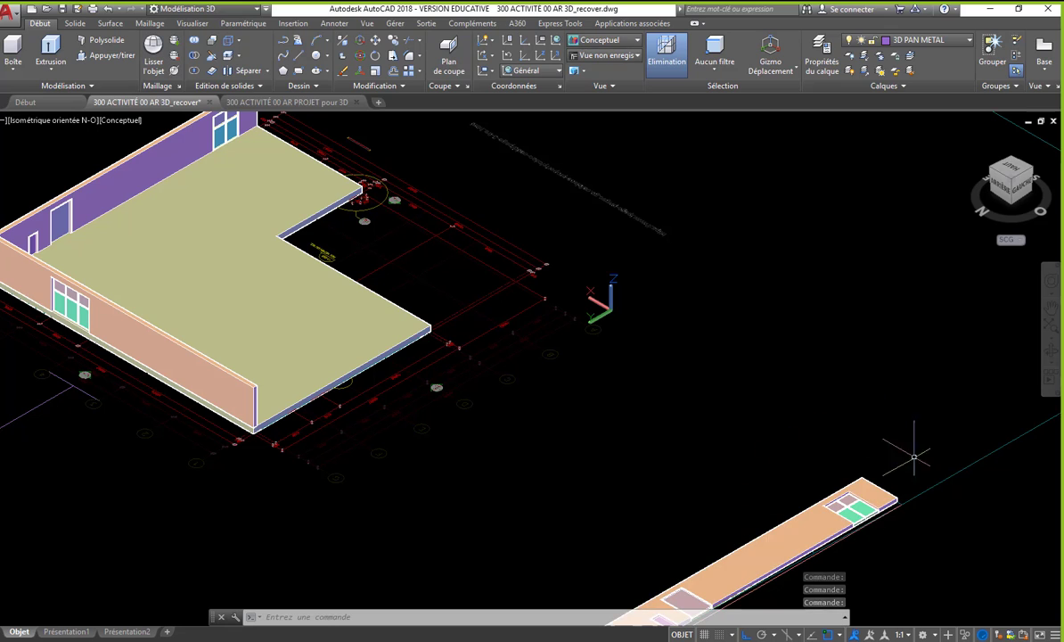
middle_drag(768, 557, 710, 451)
middle_drag(826, 441, 796, 483)
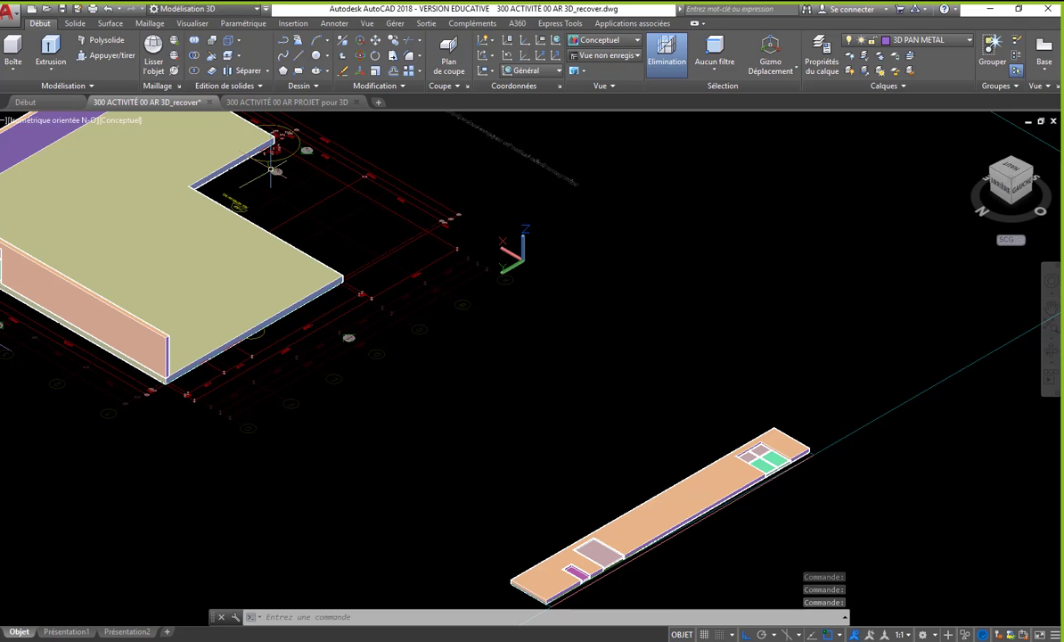
scroll(268, 163, down, 2)
text(co)
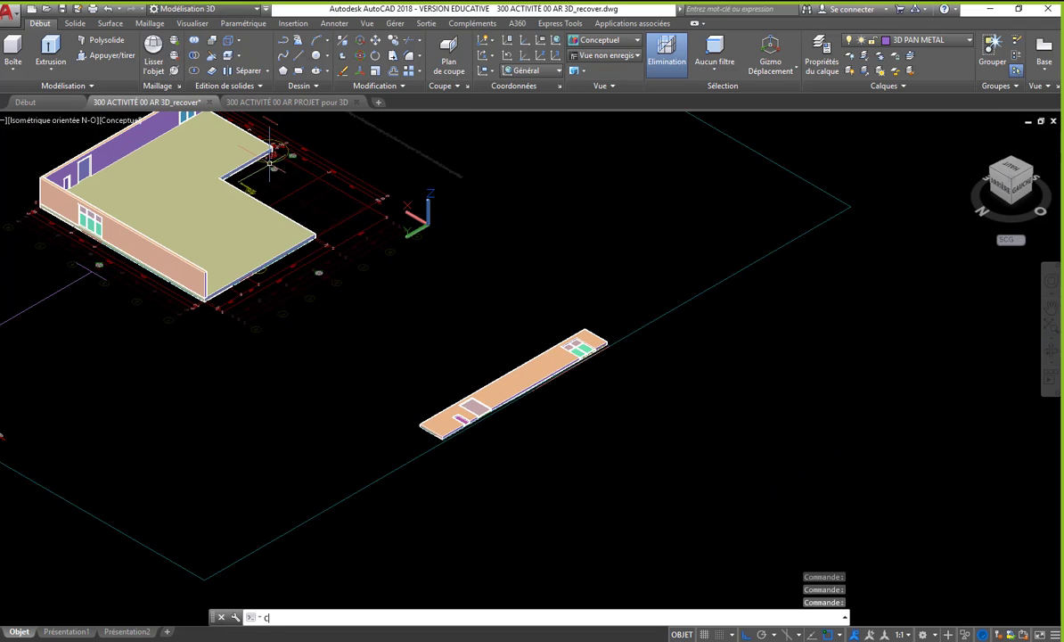
key(Return)
click(373, 252)
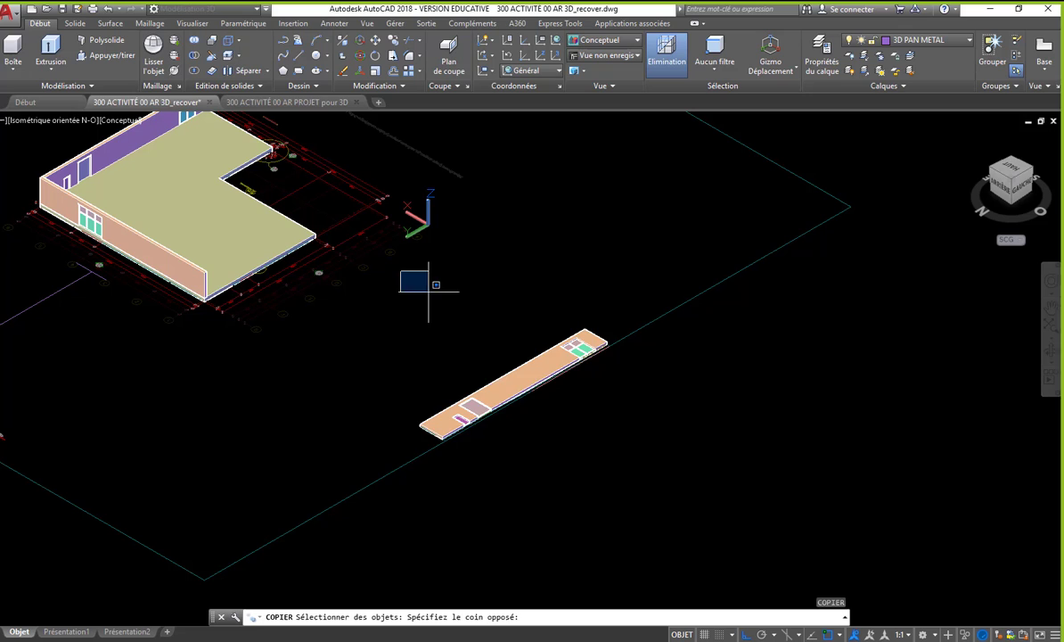
click(682, 513)
key(Return)
click(354, 421)
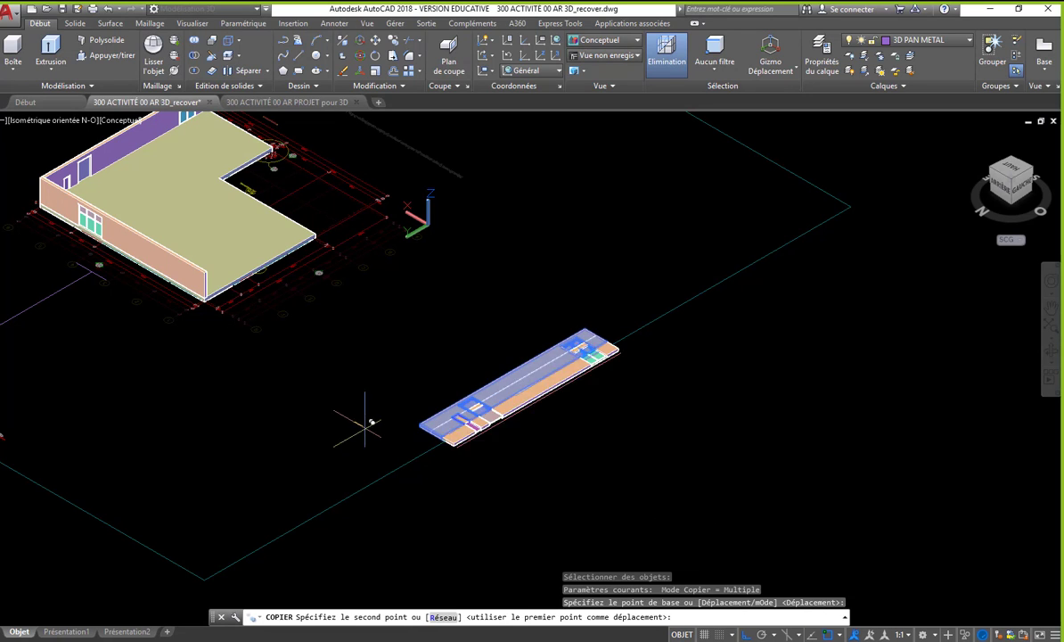
click(456, 479)
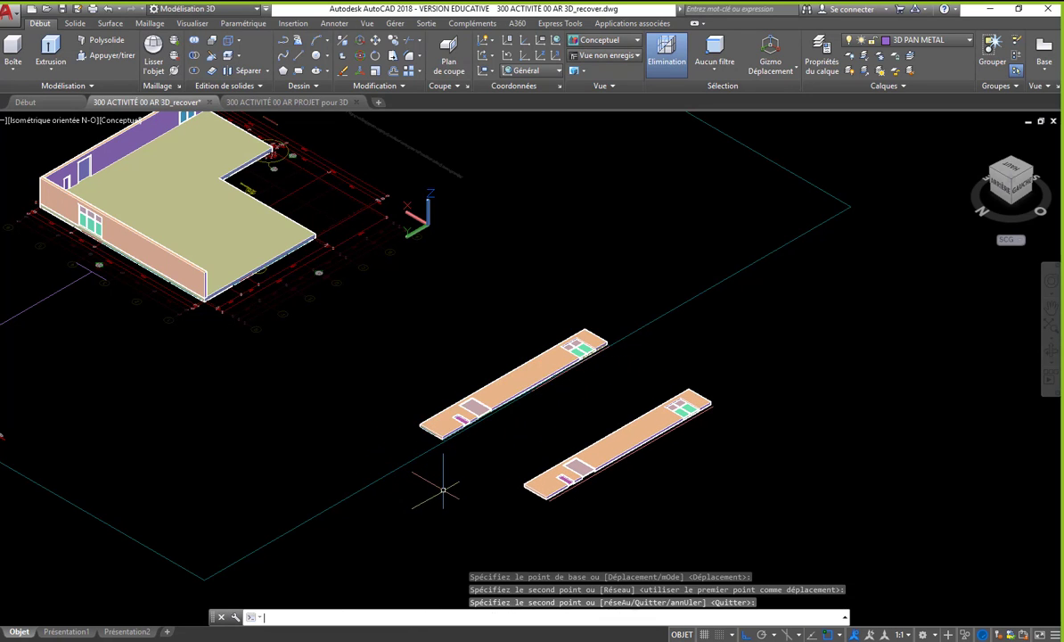
key(Return)
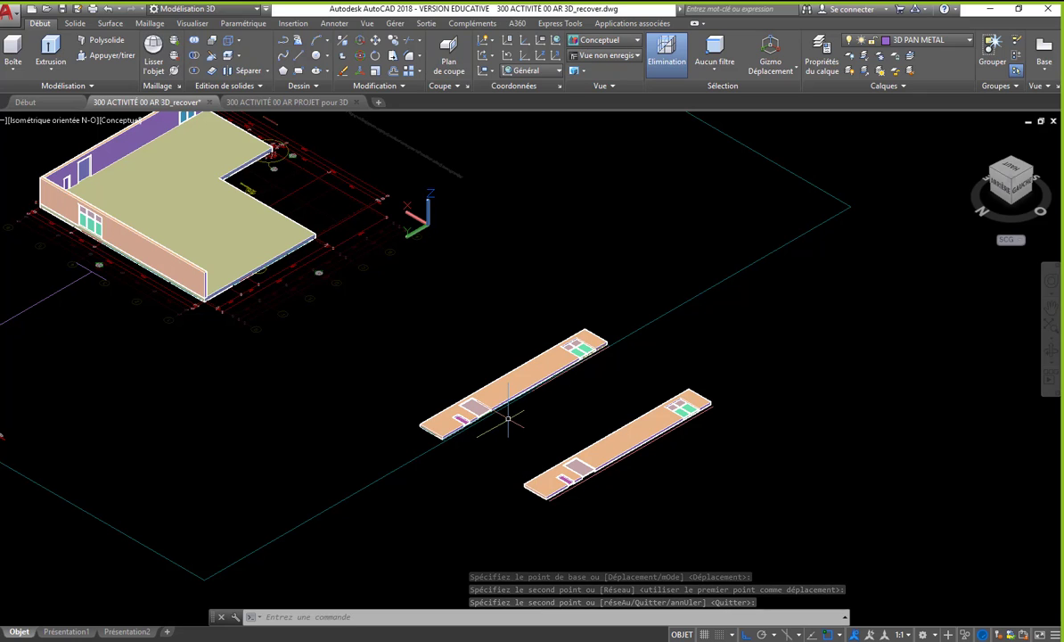
- Create a box filling the slab's cut-out notch between its two outer corners, about 11886 high
click(13, 46)
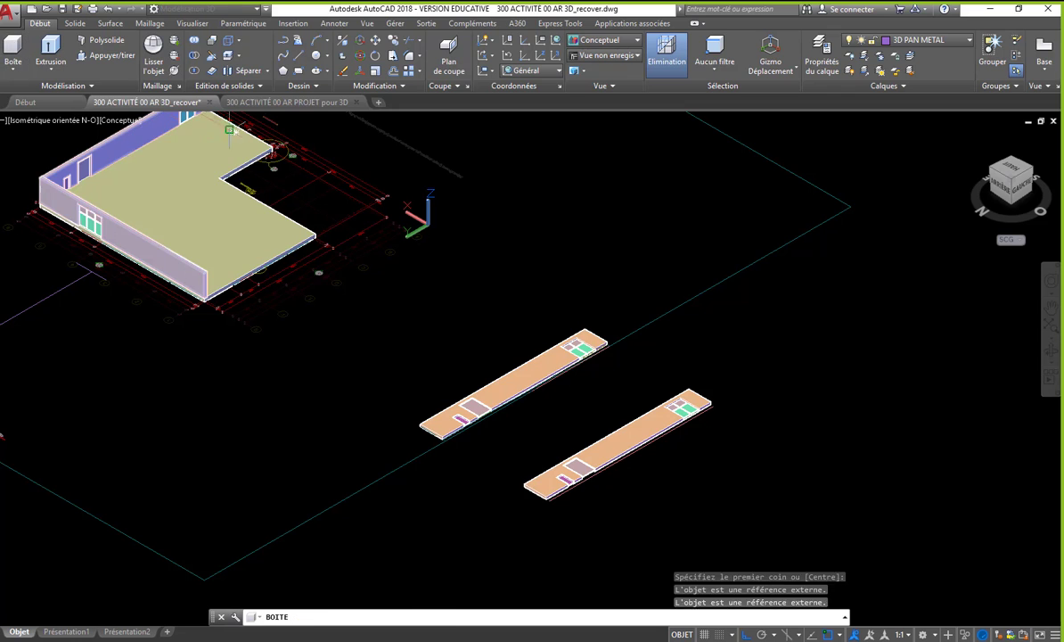
scroll(266, 156, up, 6)
scroll(301, 144, up, 3)
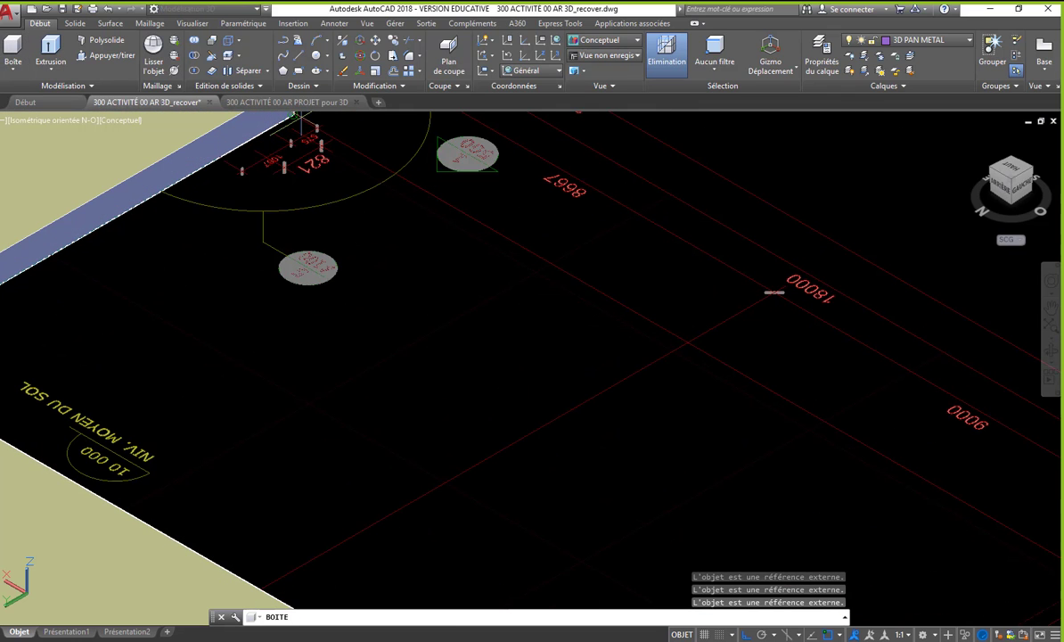
scroll(307, 134, up, 6)
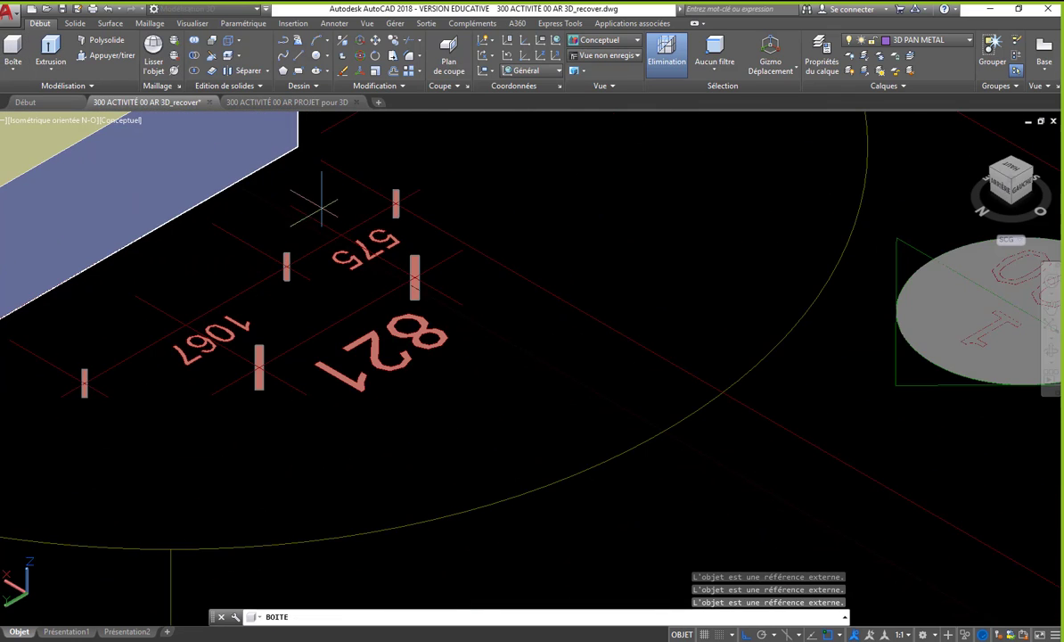
click(300, 146)
scroll(299, 146, down, 8)
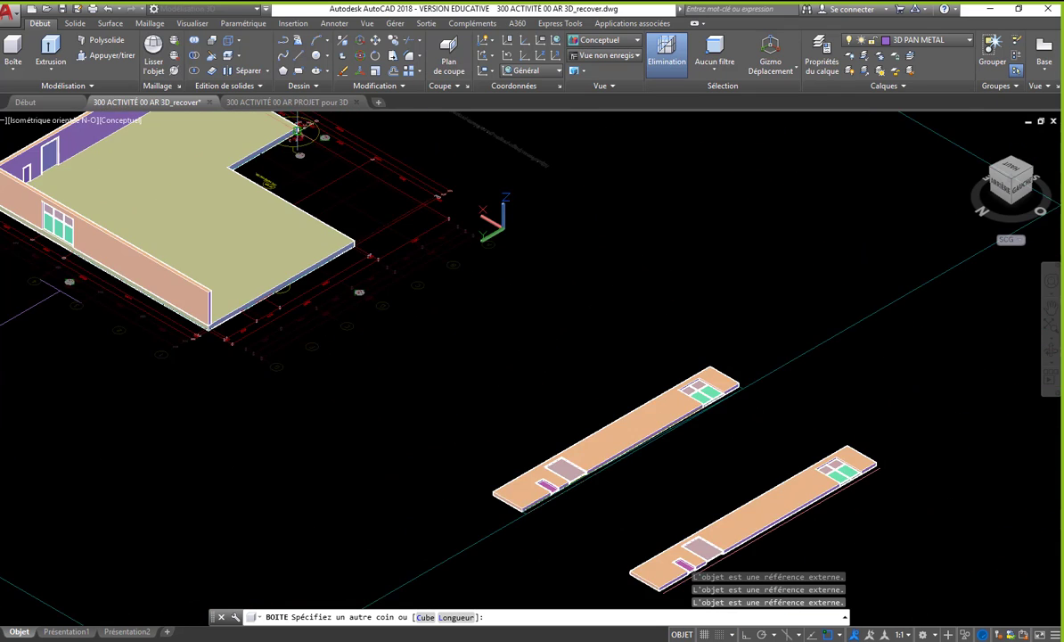
scroll(378, 321, up, 8)
scroll(378, 320, up, 5)
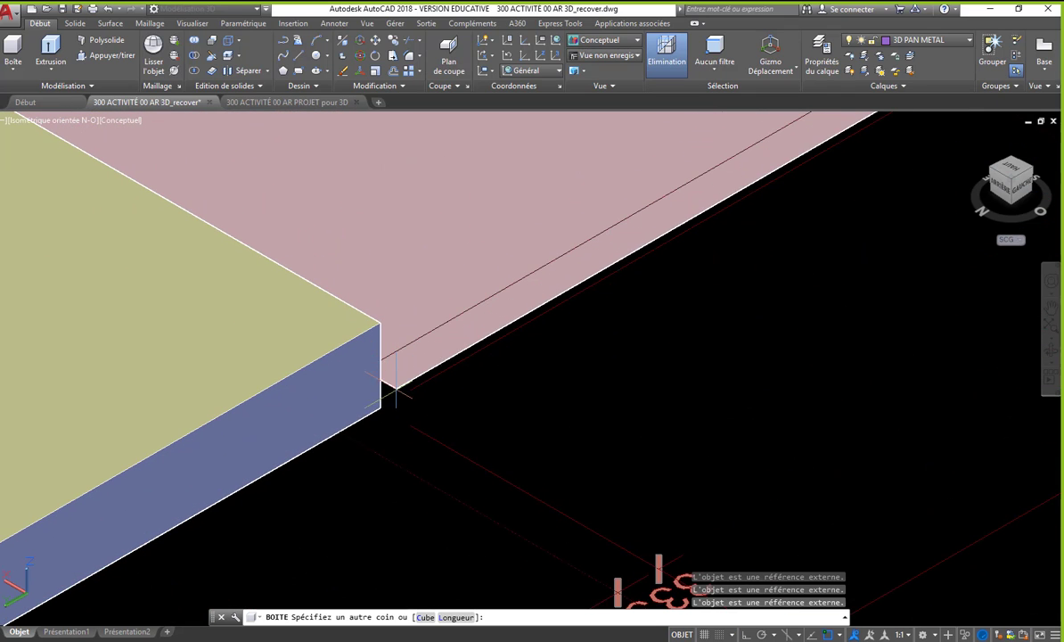
click(380, 409)
scroll(381, 406, down, 5)
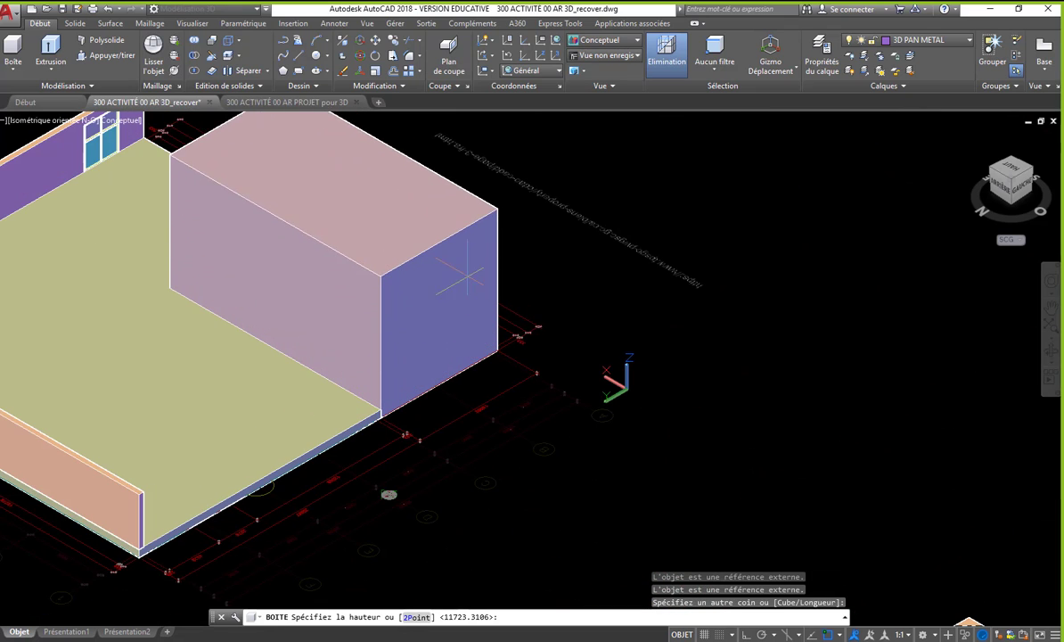
click(479, 257)
scroll(353, 260, down, 3)
scroll(353, 262, down, 2)
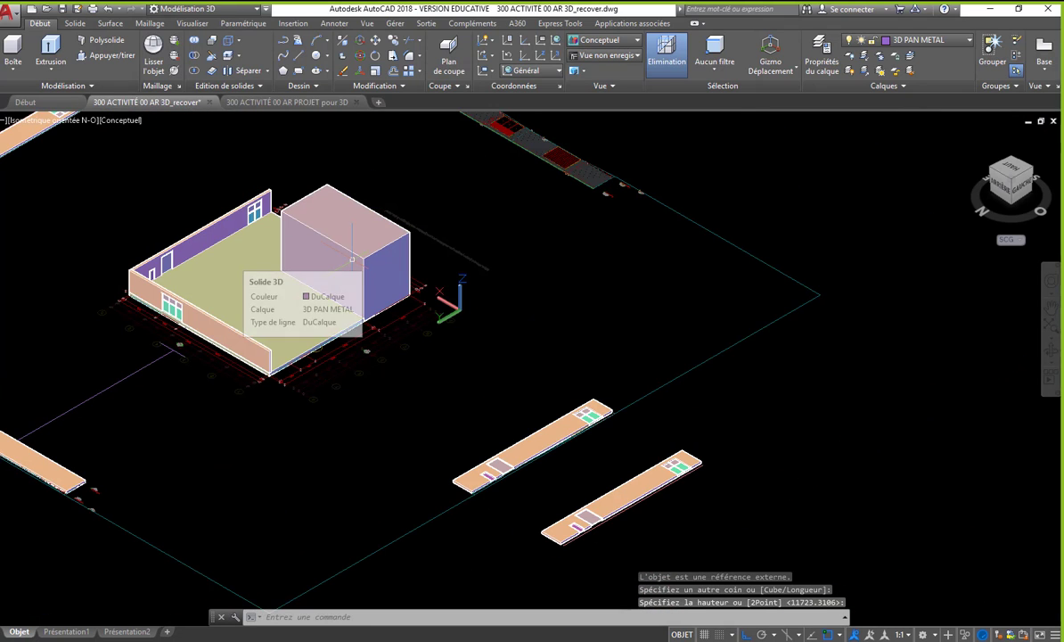
- Move the box away from the slab so that it covers the four-pane window end of the original flat wall
text(dp)
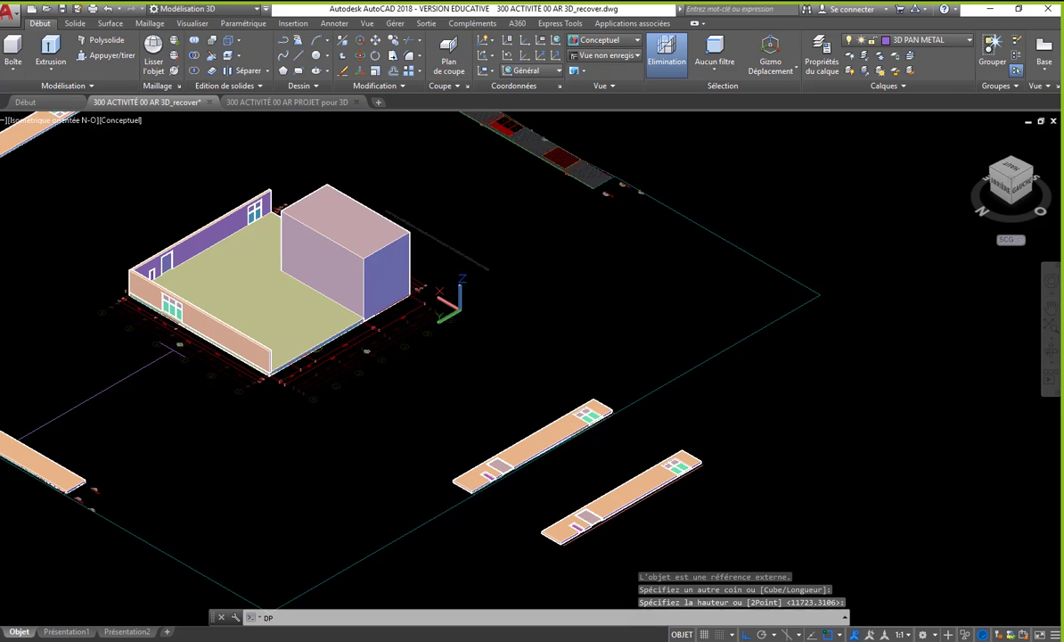
key(Return)
click(378, 264)
key(Return)
click(377, 265)
scroll(358, 267, down, 4)
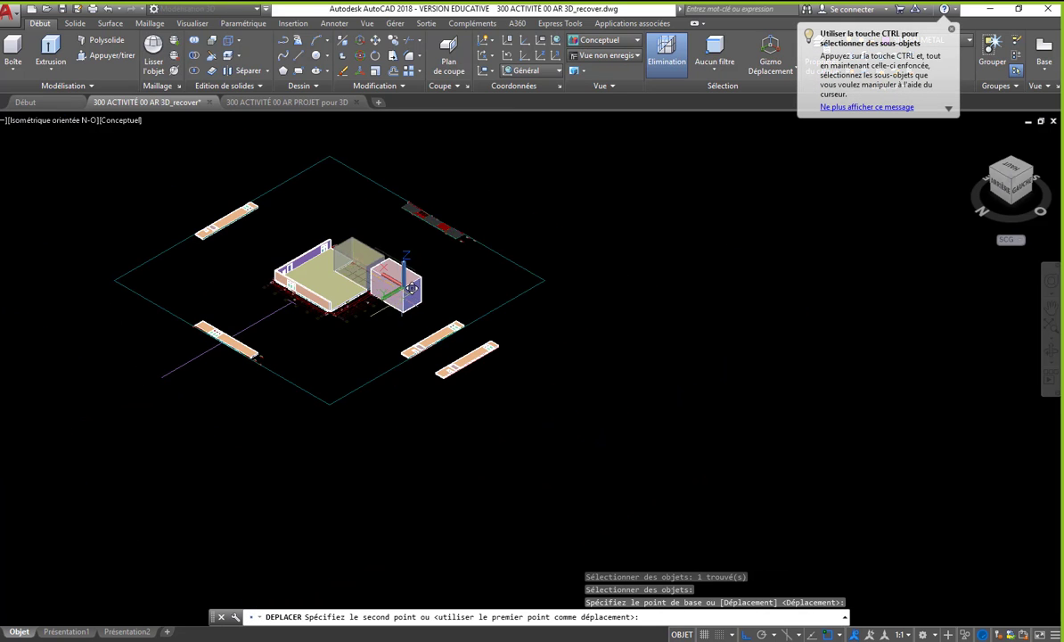
scroll(405, 301, up, 5)
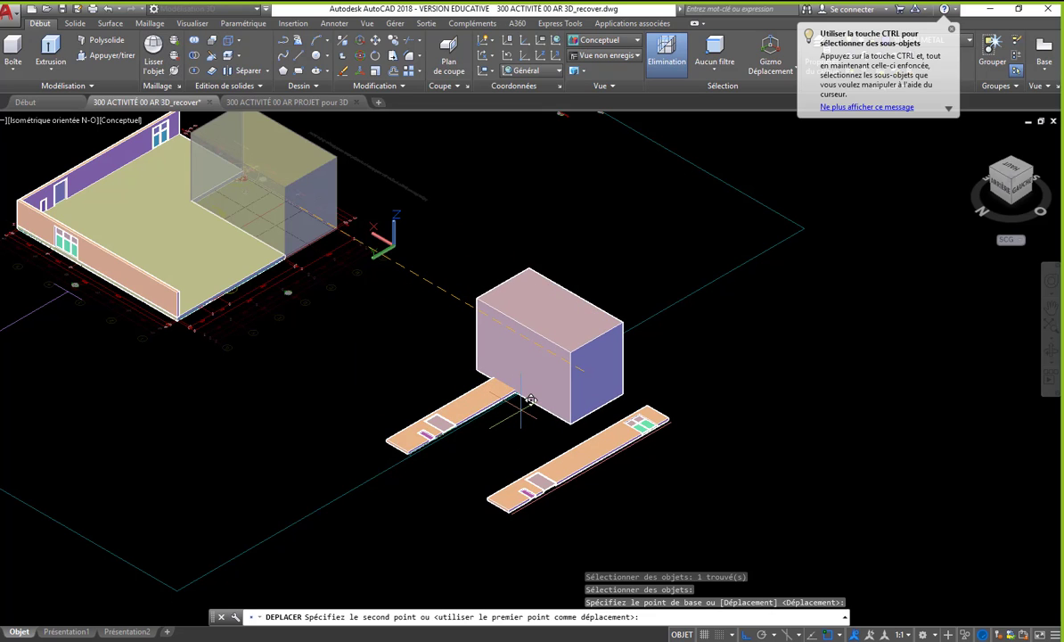
click(530, 400)
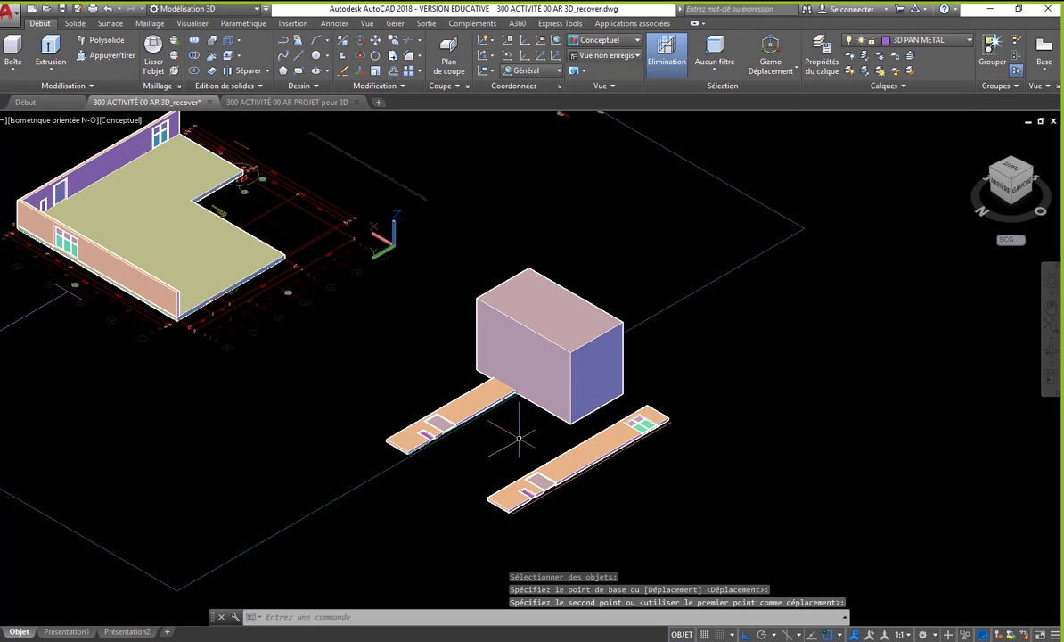
- Copy the box back toward the slab so that the duplicate stands clear of the flat wall
text(co)
key(Return)
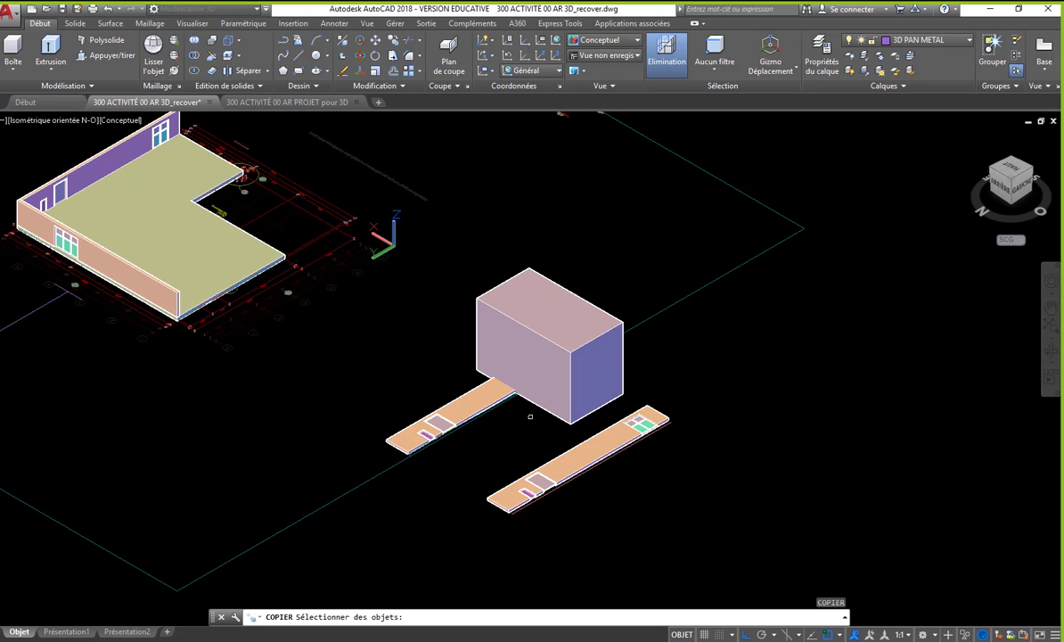
click(540, 408)
key(Return)
click(518, 419)
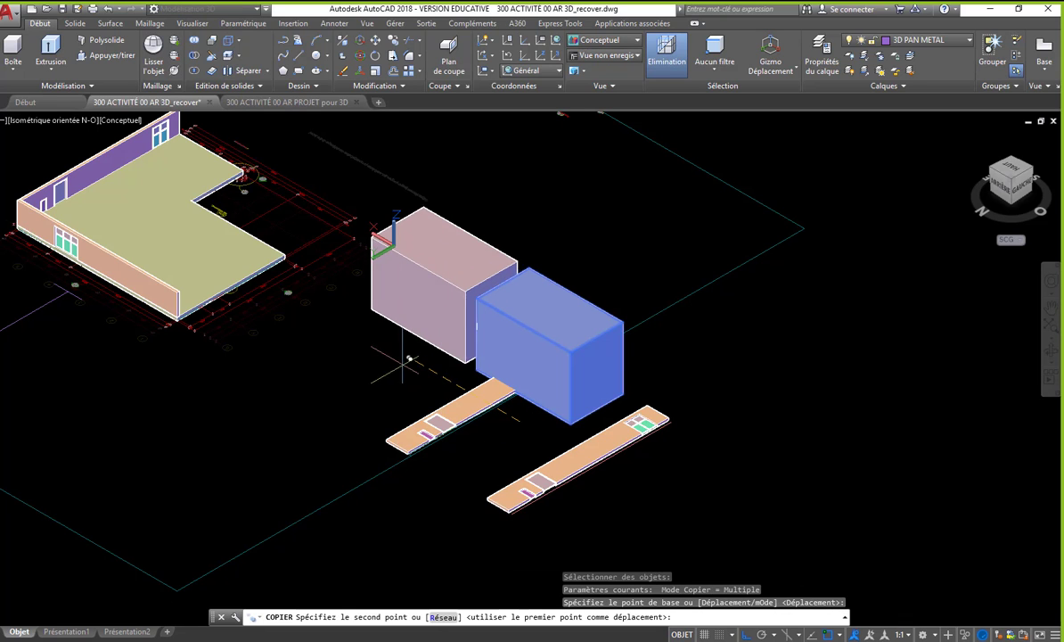
click(396, 359)
scroll(261, 337, up, 2)
key(Return)
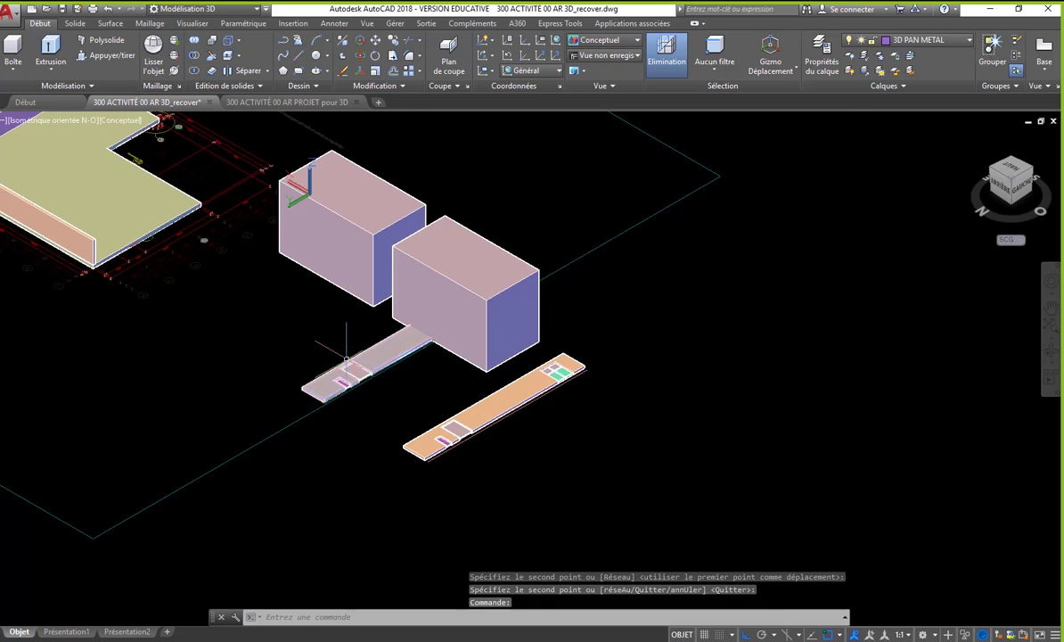
- Subtract the box overlapping the original flat wall from that wall to shorten it
scroll(357, 374, up, 3)
scroll(361, 406, down, 4)
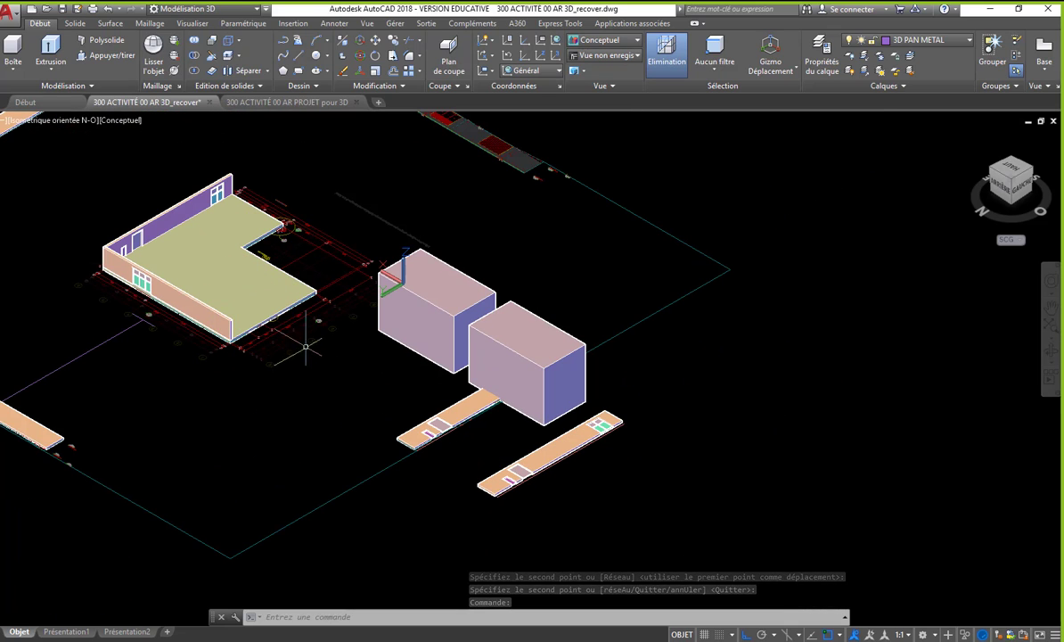
scroll(460, 395, up, 3)
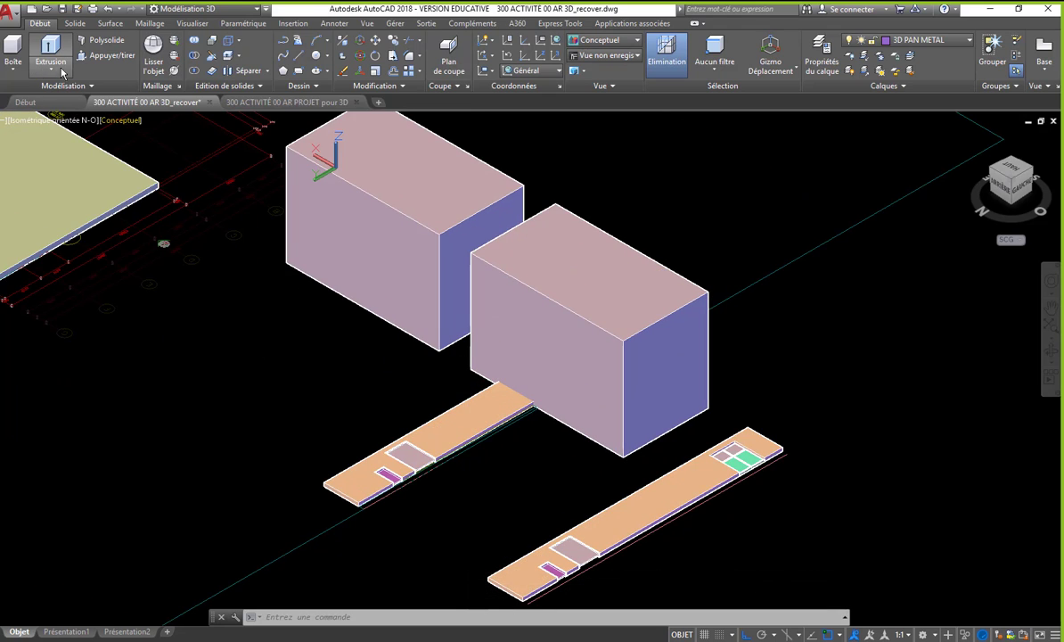
click(195, 57)
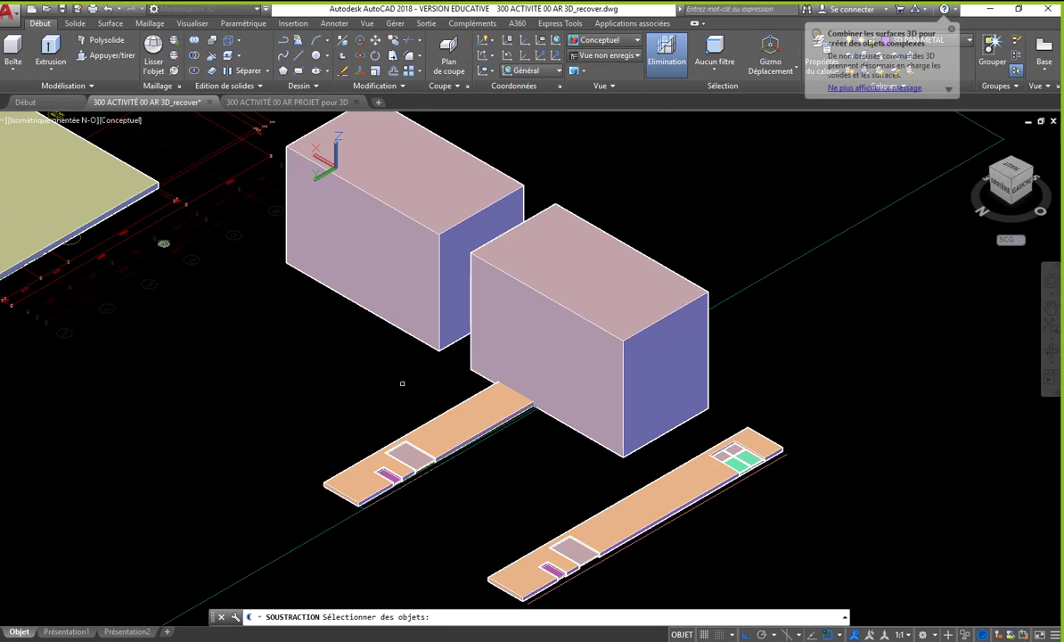
click(428, 421)
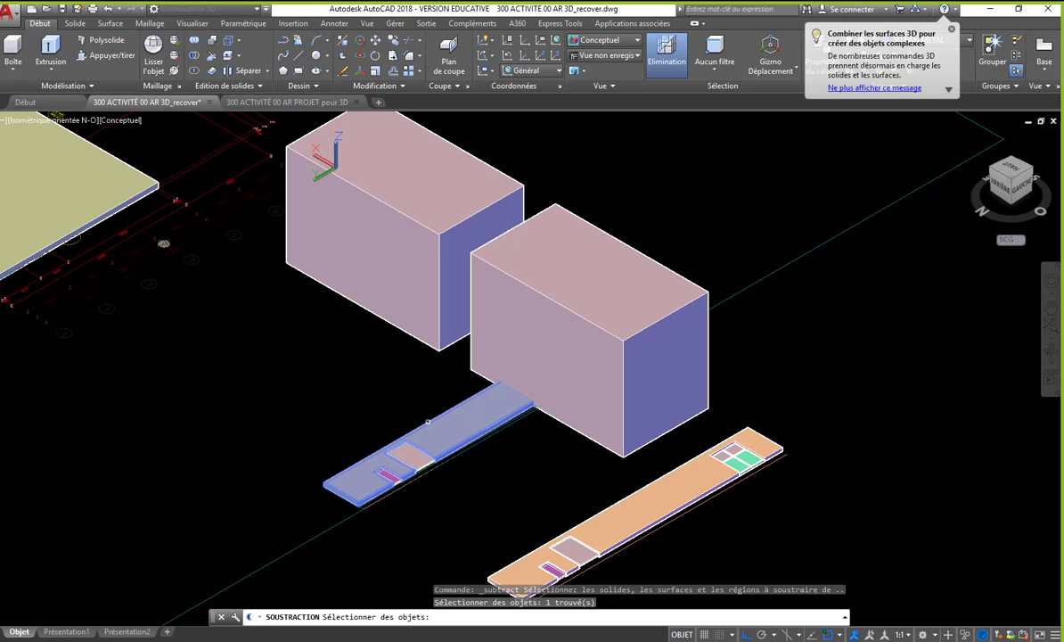
key(Return)
click(592, 439)
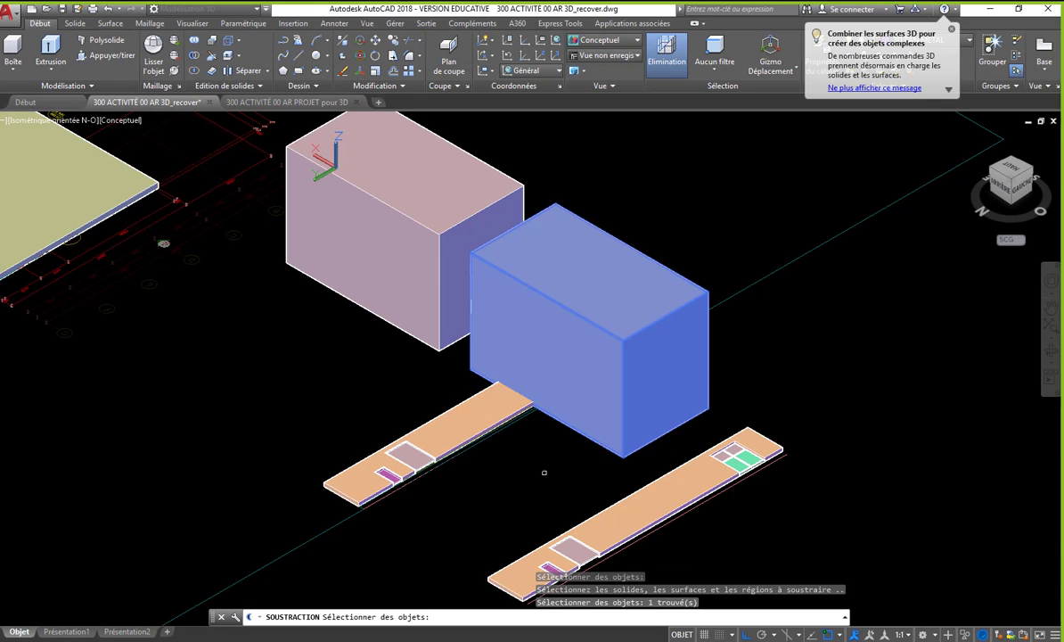
key(Return)
- Delete the four-pane window solids left over beyond the shortened wall's cut end
scroll(553, 410, up, 5)
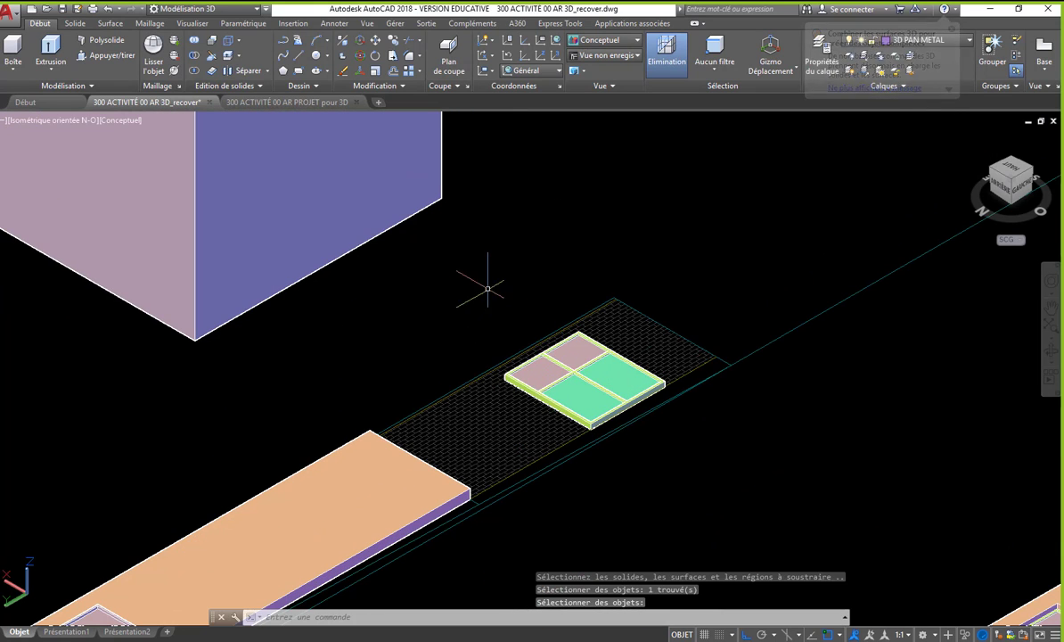
click(488, 288)
click(735, 492)
key(Delete)
scroll(581, 374, down, 5)
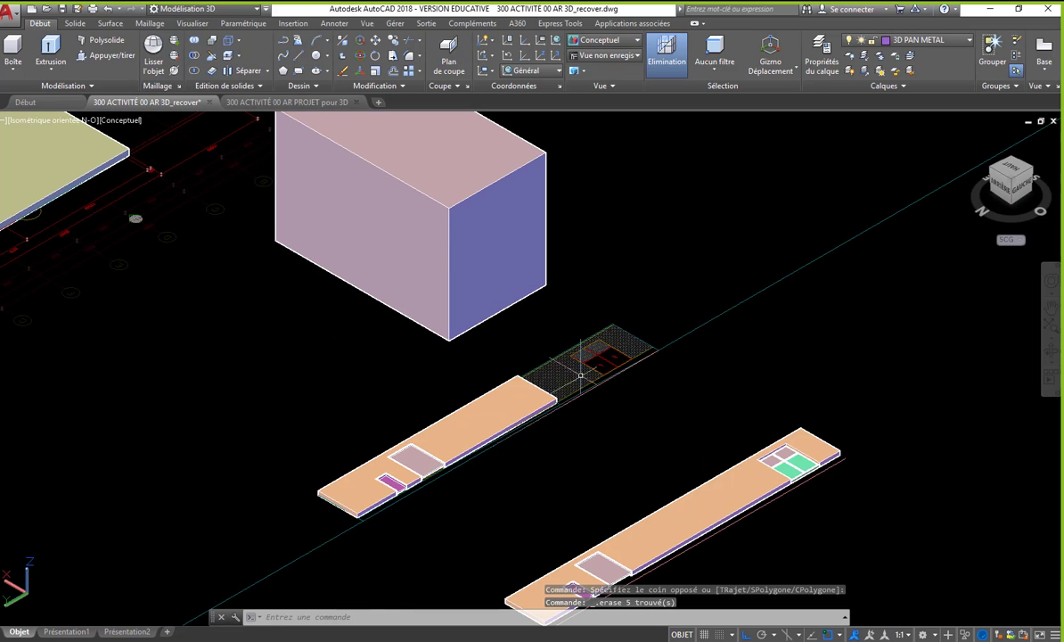
scroll(417, 330, down, 4)
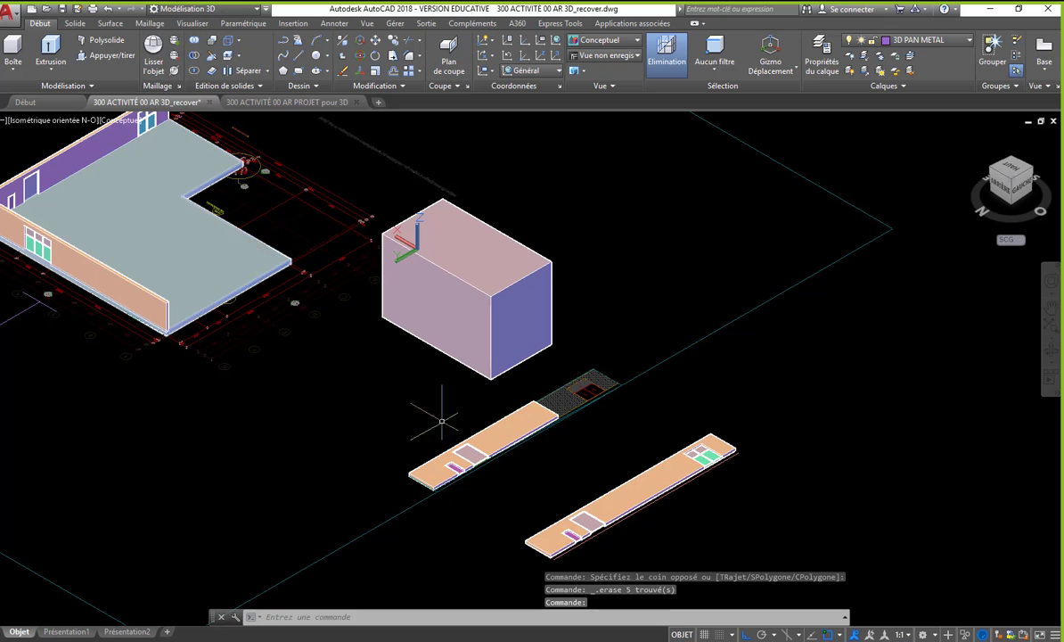
- Create a wide box from the remaining box's lower front corner, covering all but the four-pane window end of the copied wall
middle_drag(659, 477, 607, 439)
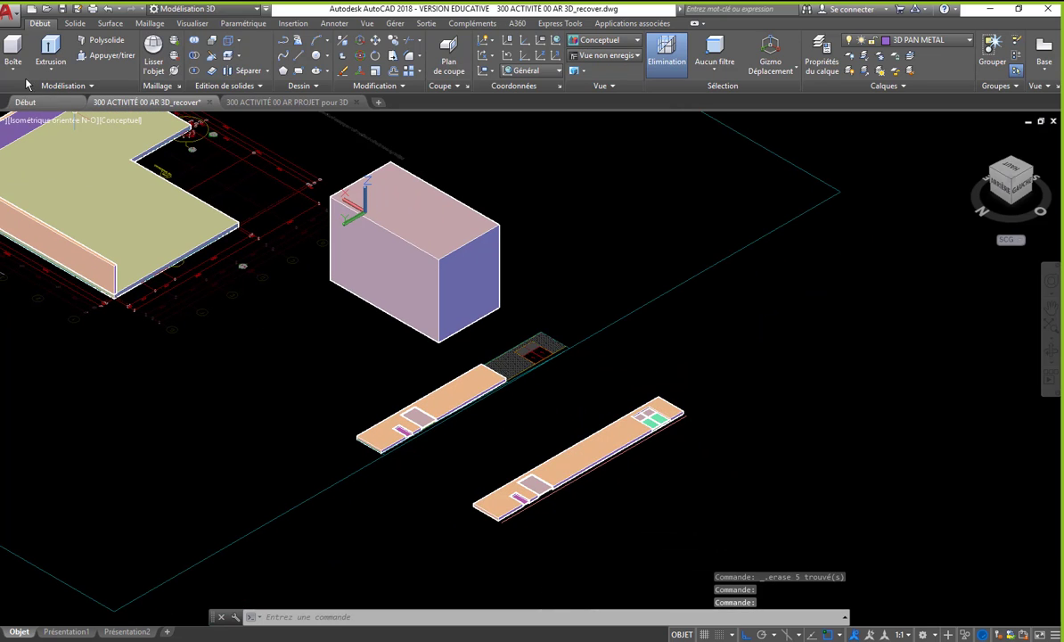
click(12, 49)
click(437, 342)
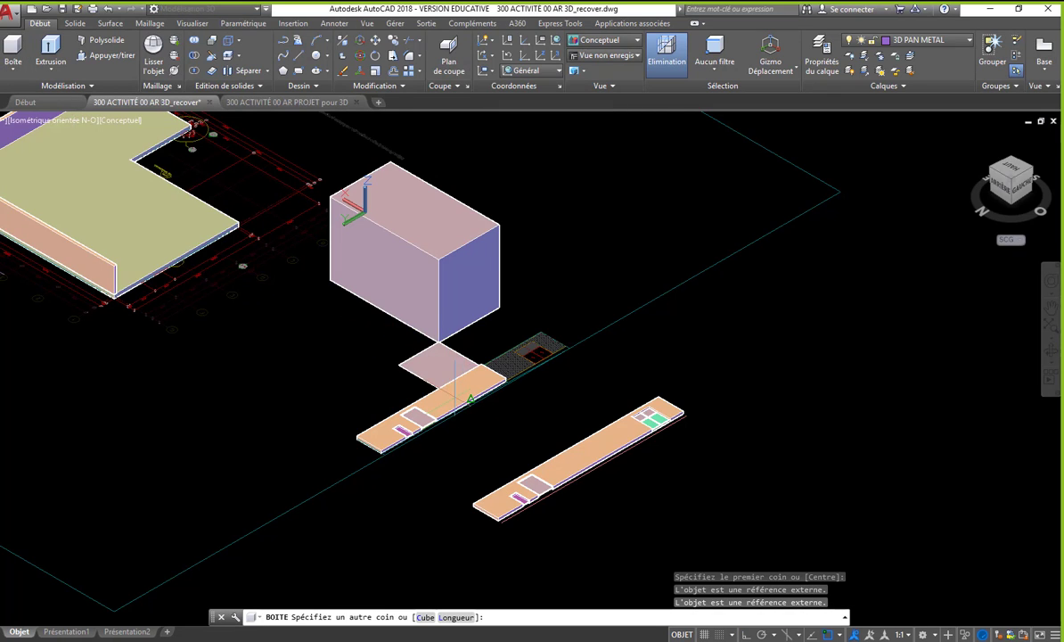
scroll(441, 392, down, 2)
click(471, 542)
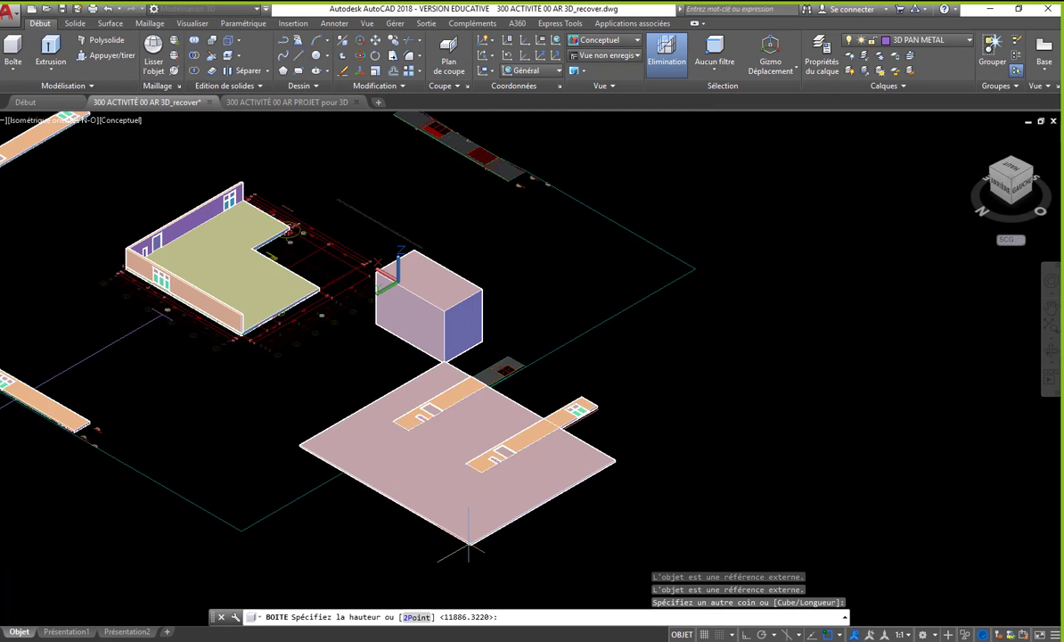
click(399, 505)
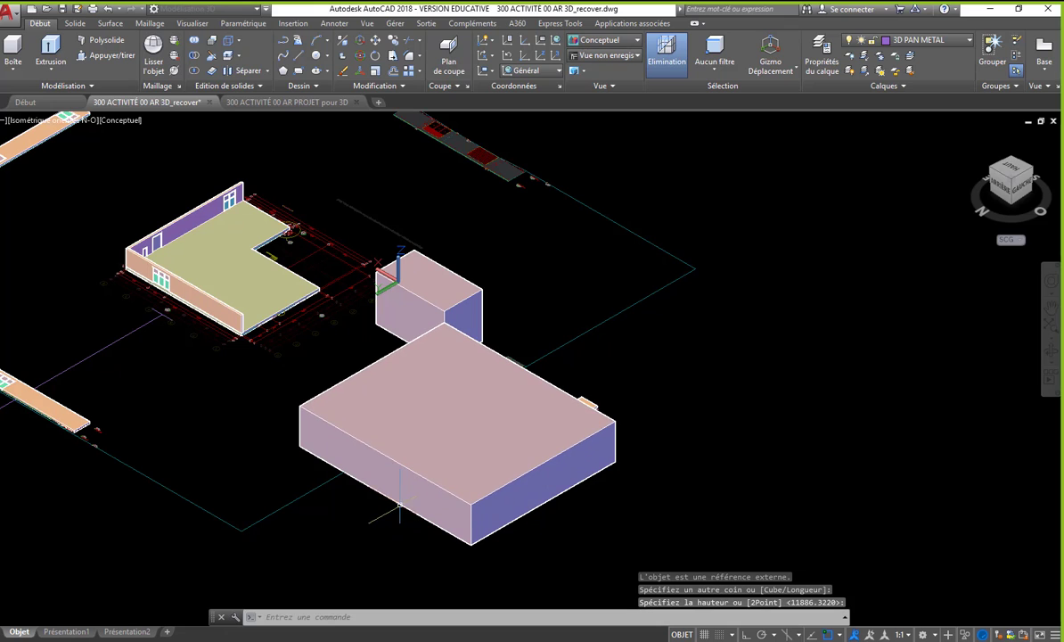
- Subtract the wide box from the copied flat wall so that only its four-pane window end is kept
click(1031, 173)
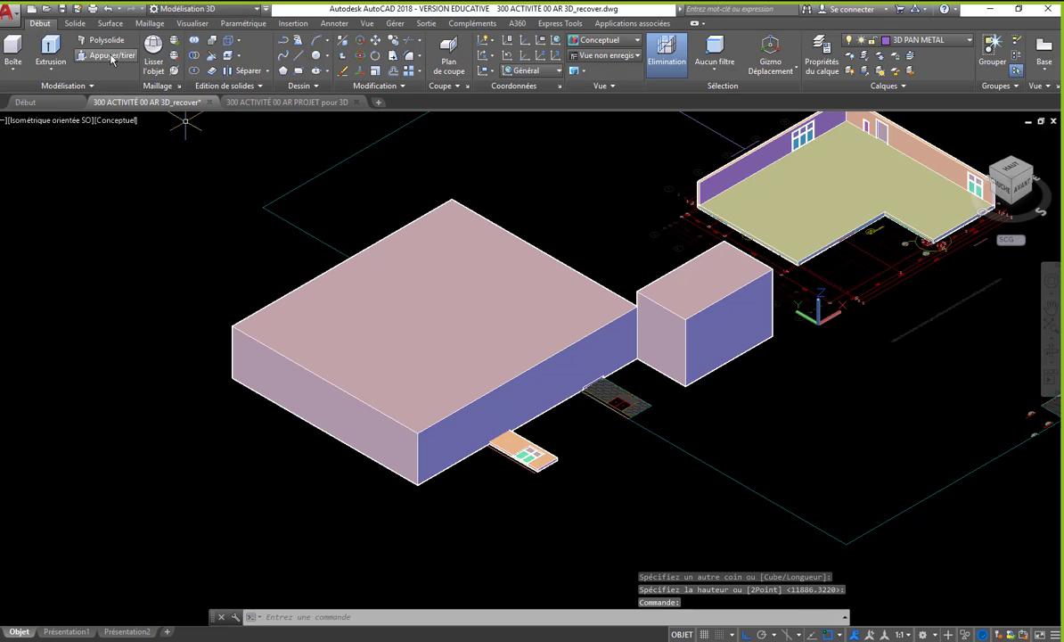
click(196, 56)
scroll(510, 462, up, 2)
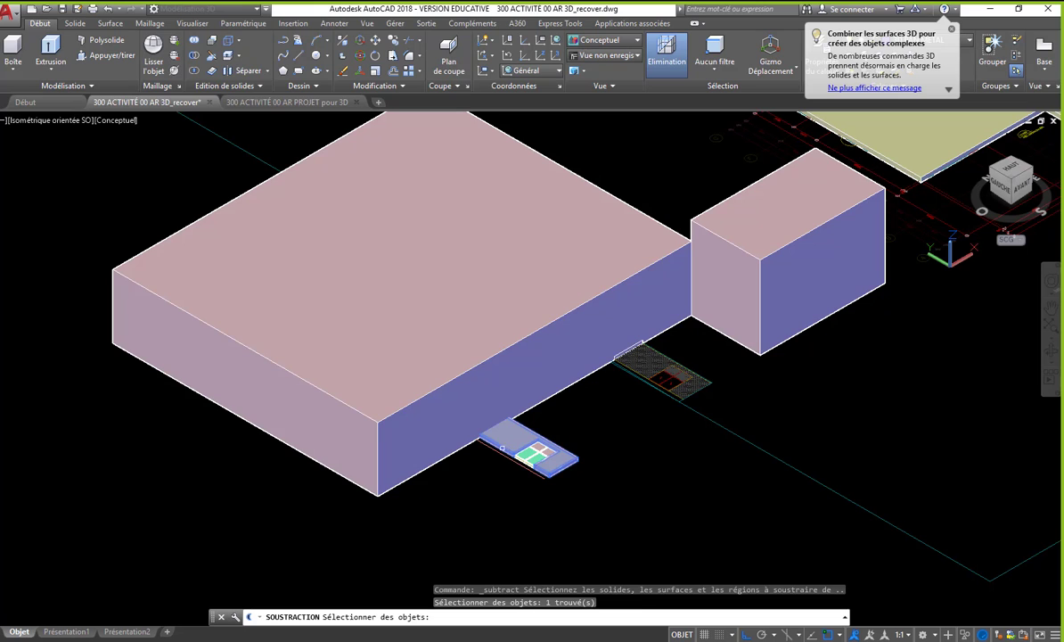
key(Return)
click(368, 415)
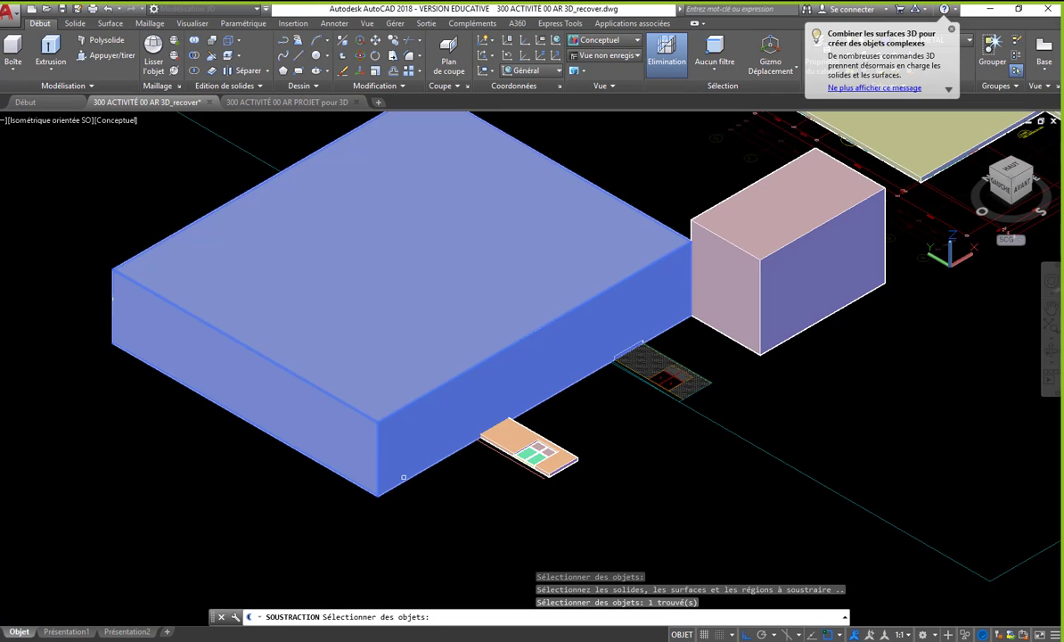
scroll(419, 404, up, 3)
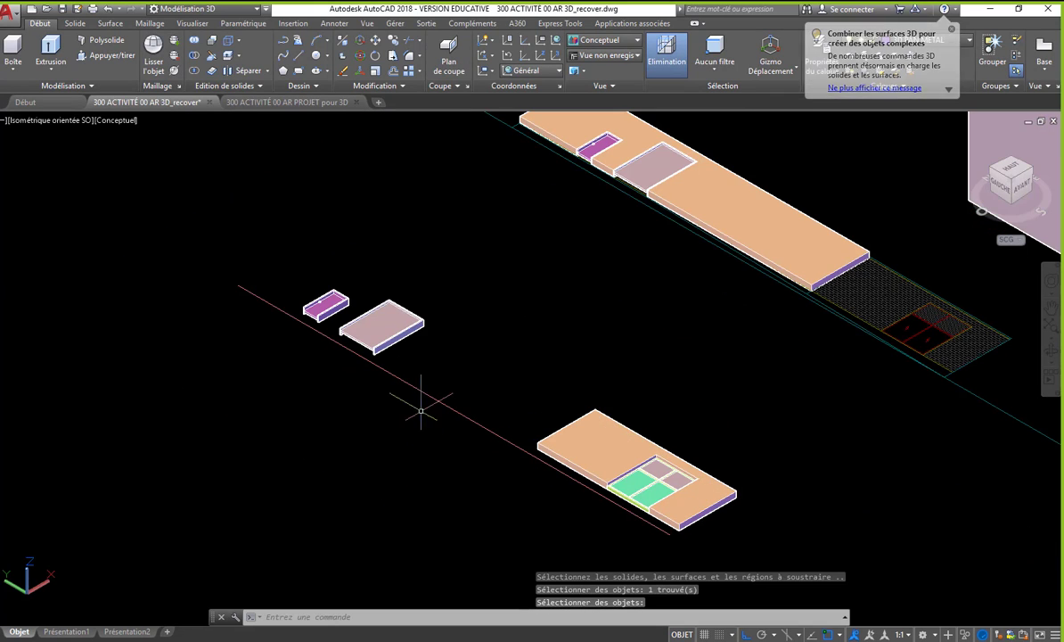
- Delete the small window and door solids left over beside the four-pane wall piece, along with the remaining box
click(242, 210)
click(501, 439)
key(Delete)
scroll(403, 427, down, 4)
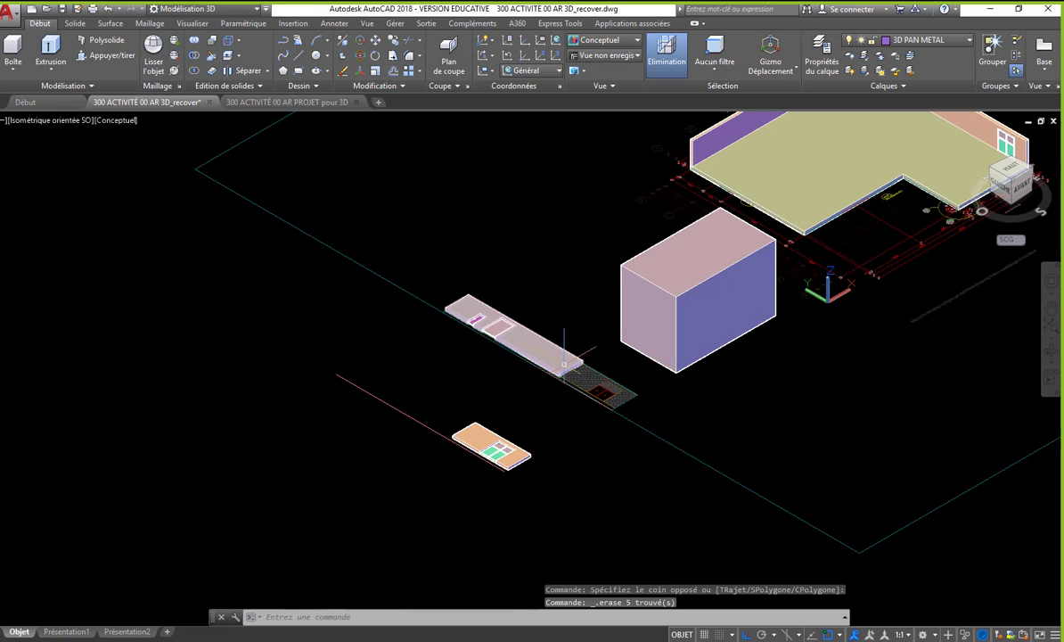
click(713, 363)
key(Delete)
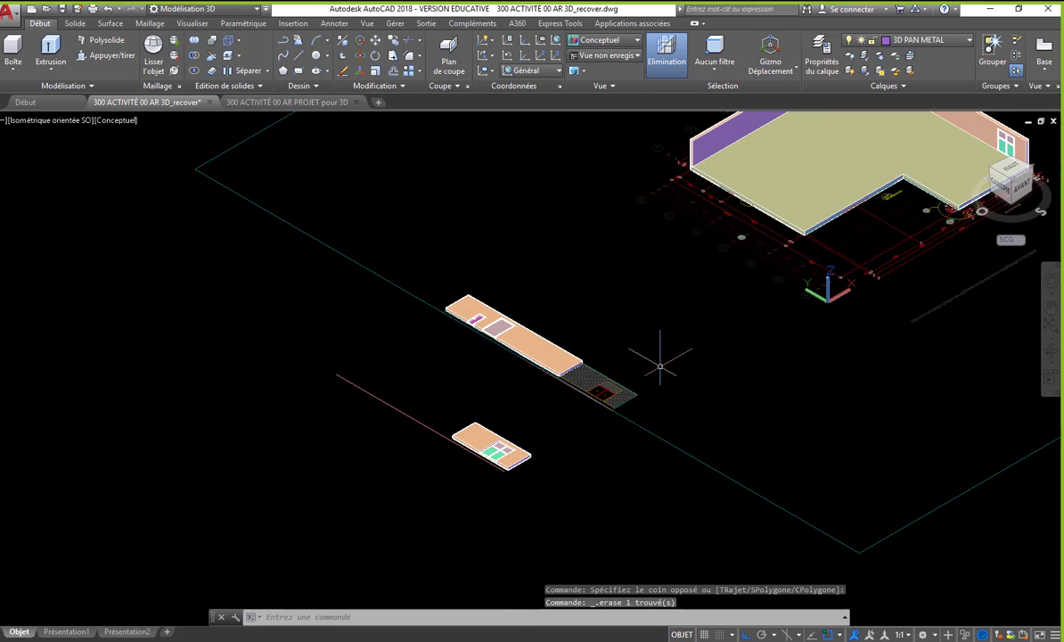
- Copy both flat wall pieces with their openings and reference line to the empty area outside the site boundary
middle_drag(660, 361, 639, 410)
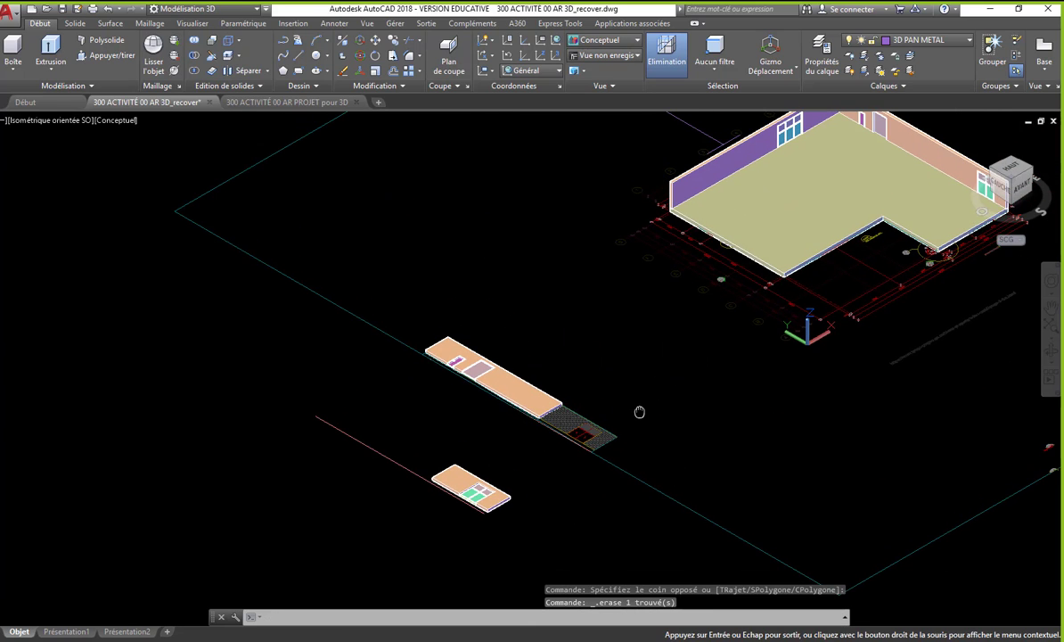
click(995, 174)
scroll(677, 406, up, 3)
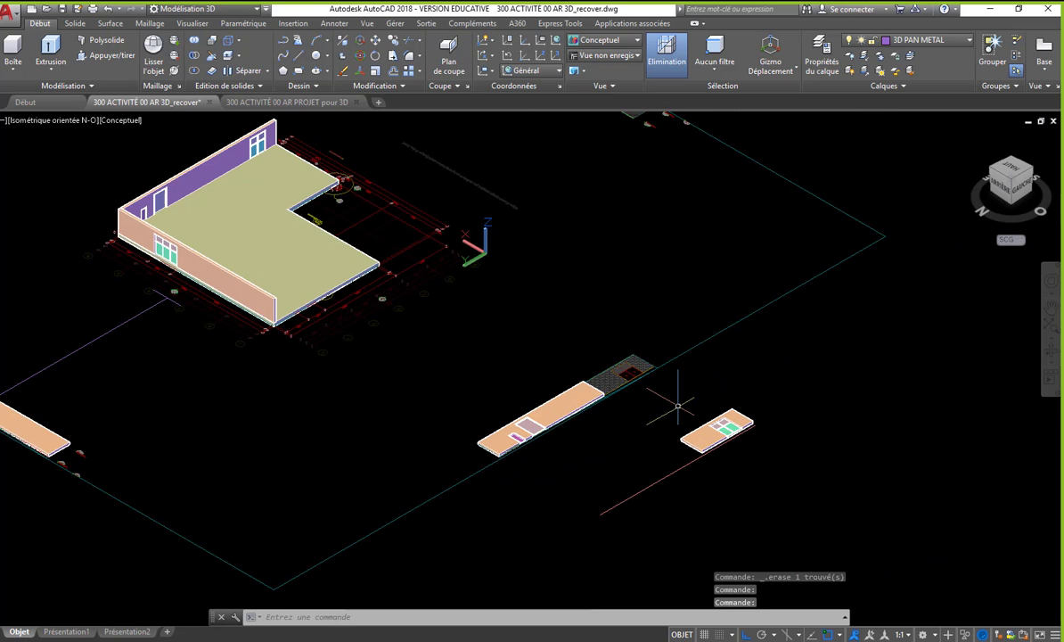
middle_drag(677, 406, 618, 353)
text(co)
key(Return)
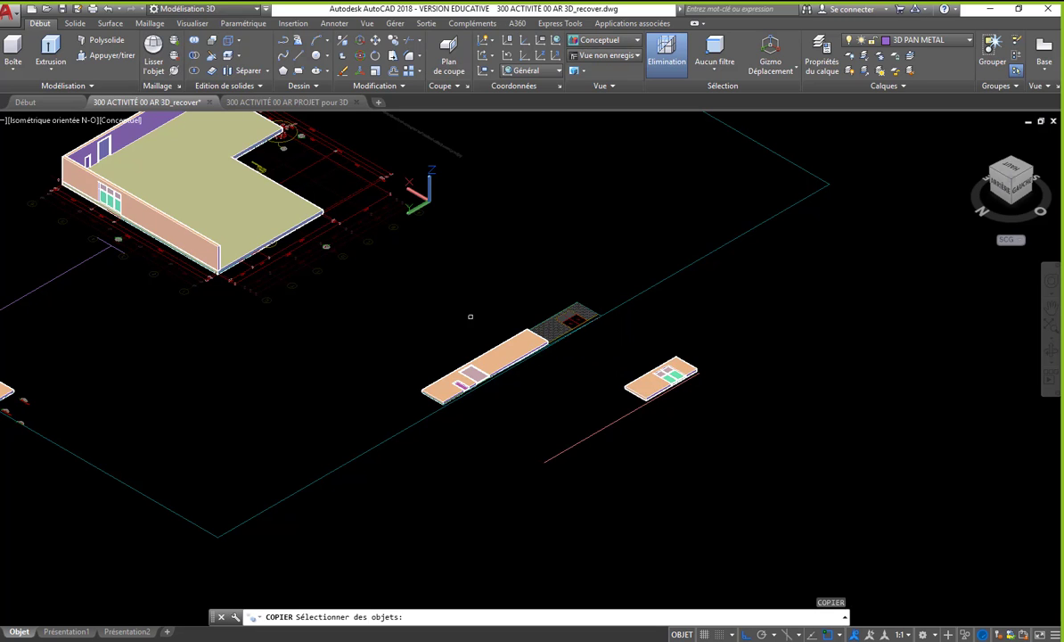
click(332, 230)
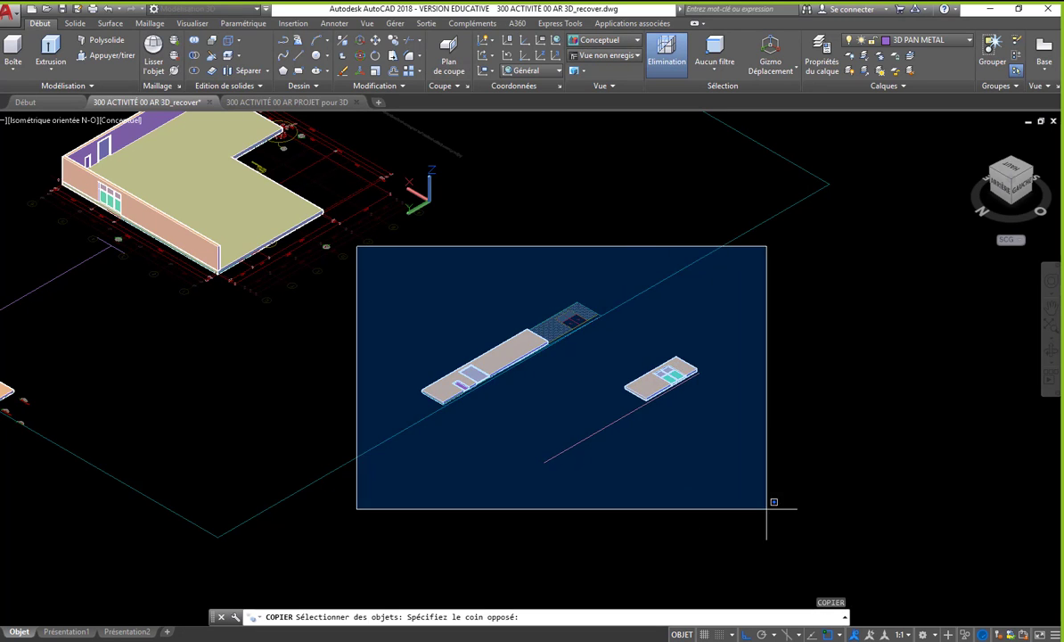
click(763, 508)
key(Return)
click(641, 490)
scroll(544, 421, down, 4)
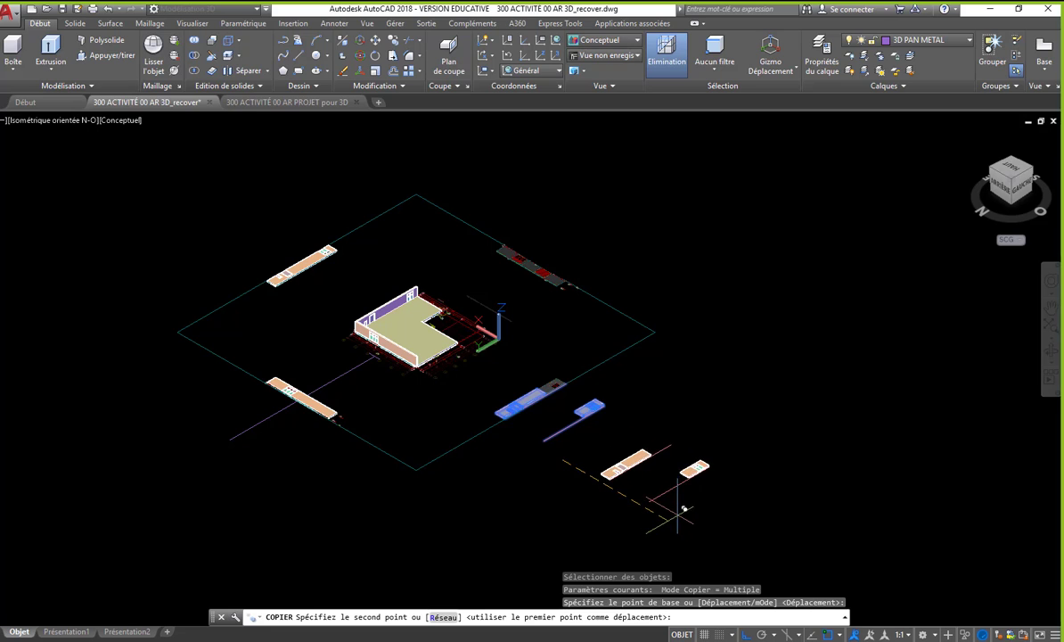
click(679, 497)
key(Return)
scroll(657, 461, up, 3)
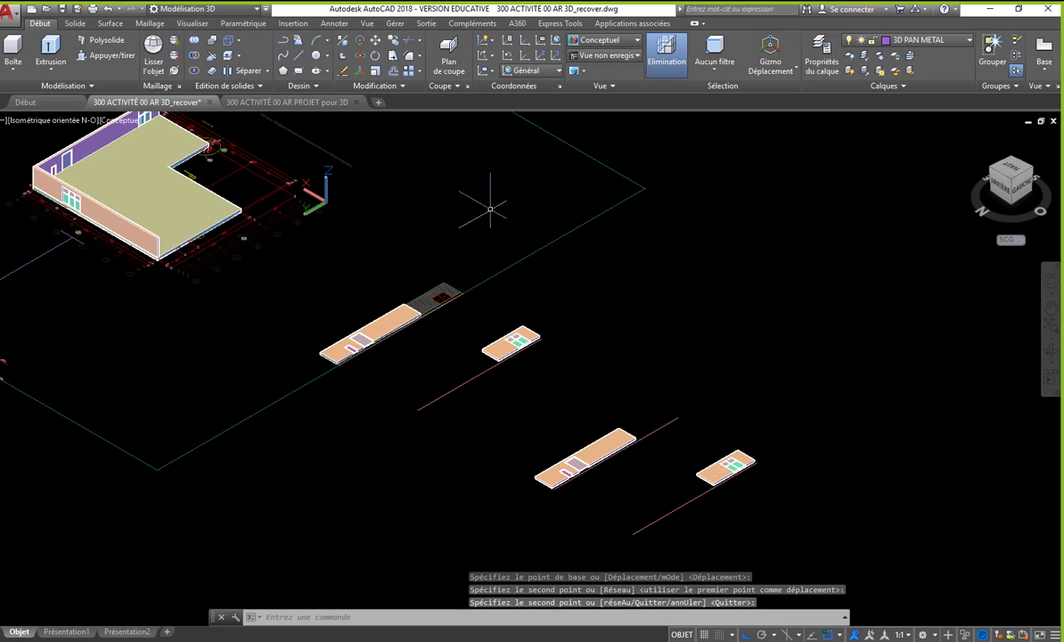
- Try to rotate the copied long wall with its door and small window upright about its lengthwise axis using 3D Rotate
click(362, 58)
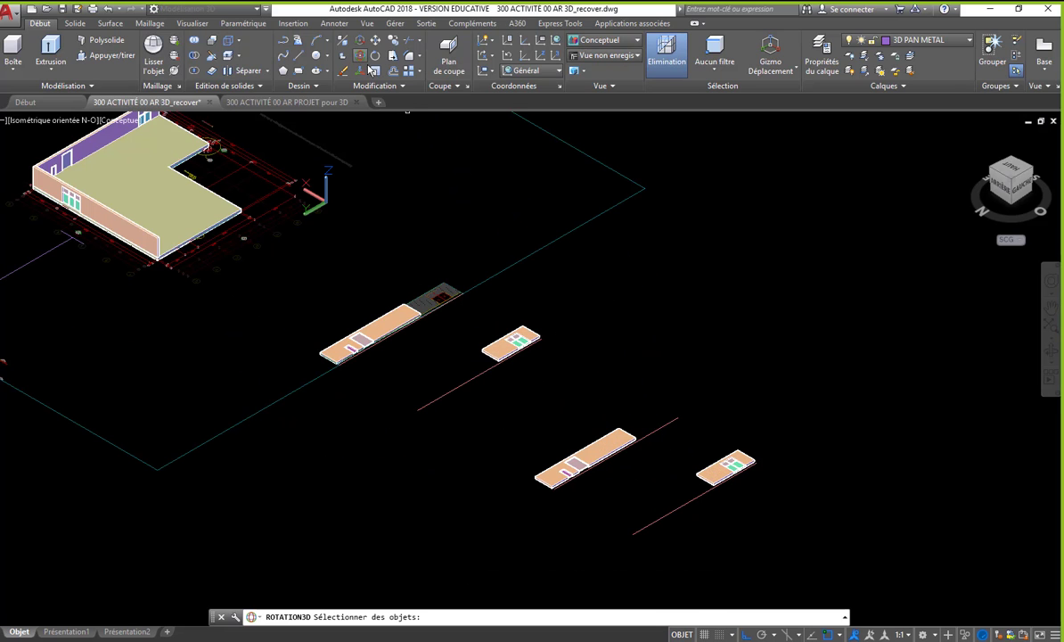
scroll(568, 455, up, 2)
click(450, 318)
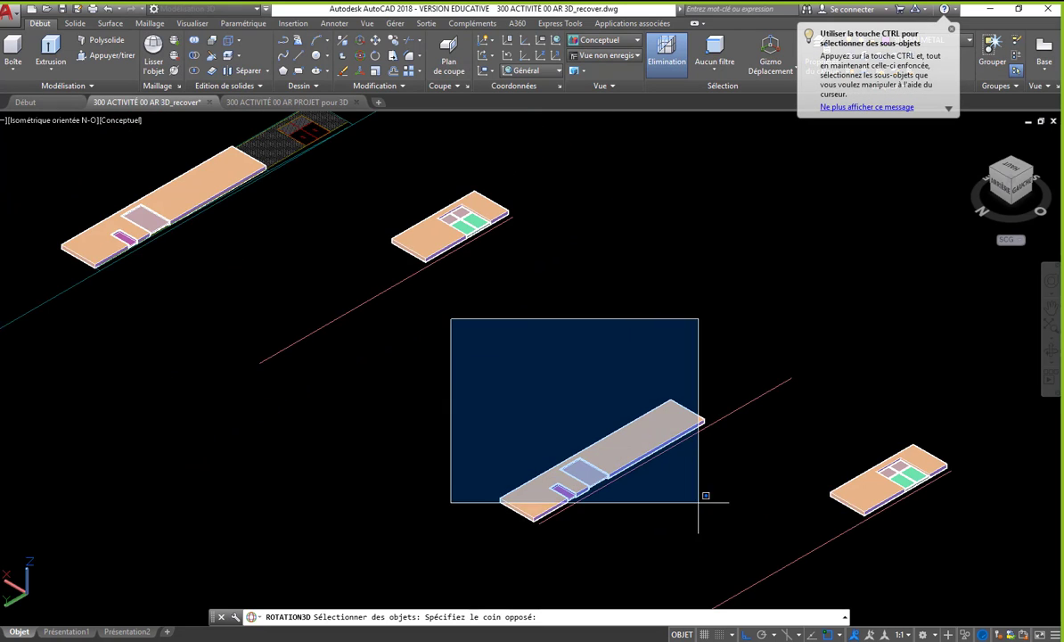
click(713, 547)
key(Return)
scroll(636, 508, up, 3)
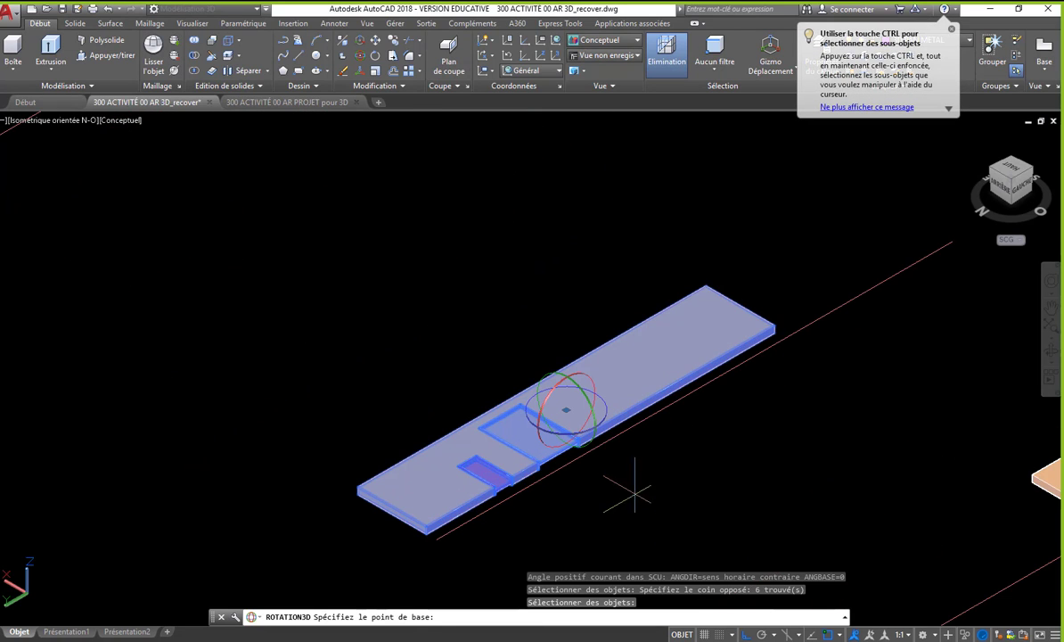
click(587, 398)
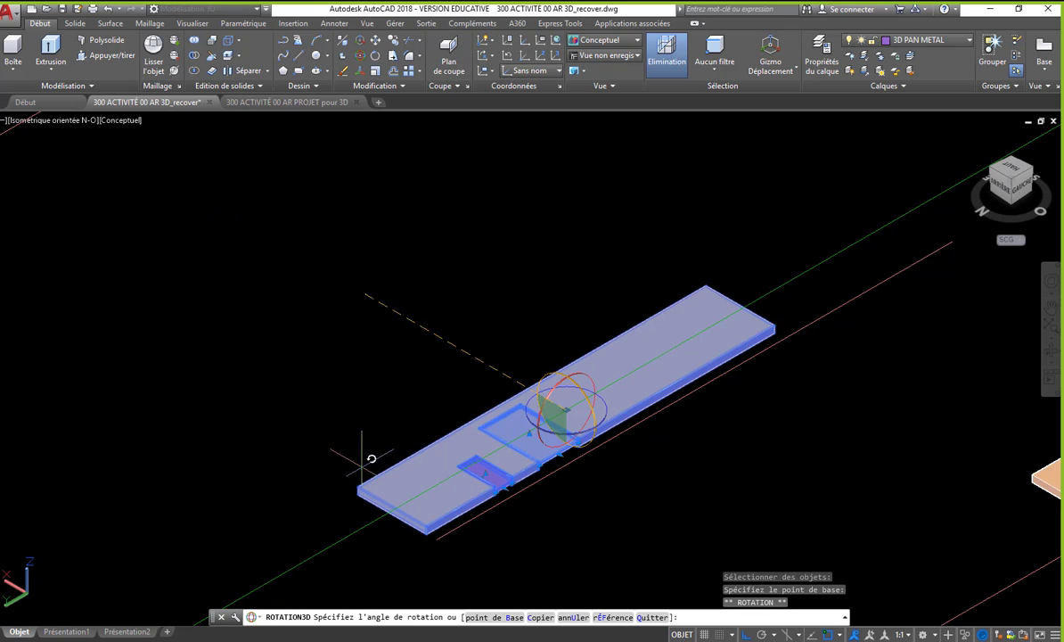
scroll(368, 456, down, 5)
click(393, 454)
scroll(392, 453, up, 7)
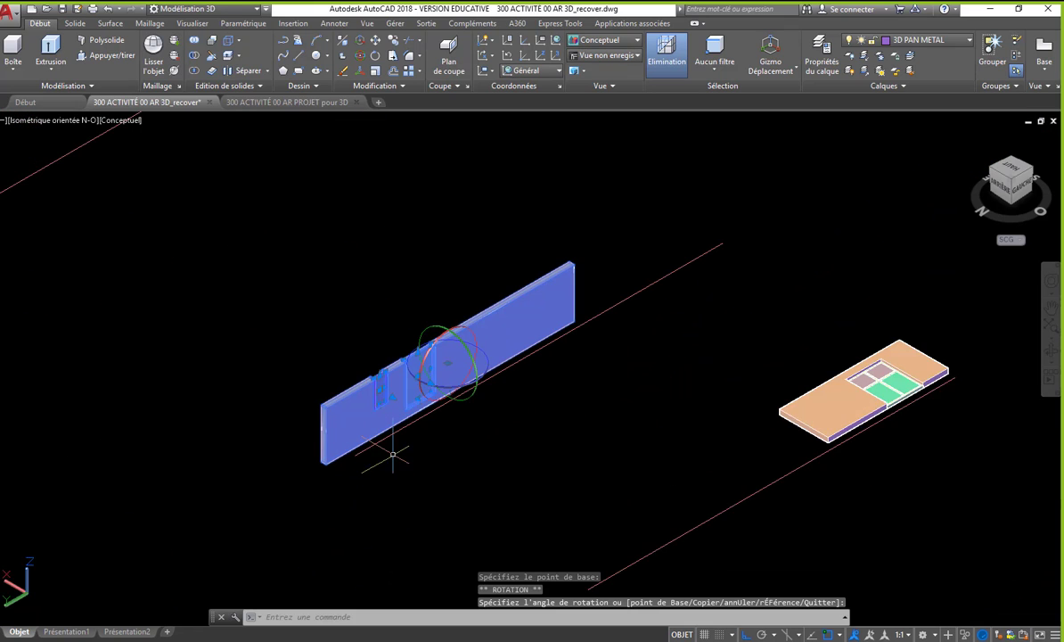
- Undo the zoom and the 3D rotation of the copied long wall
text(u)
key(Return)
scroll(388, 452, down, 5)
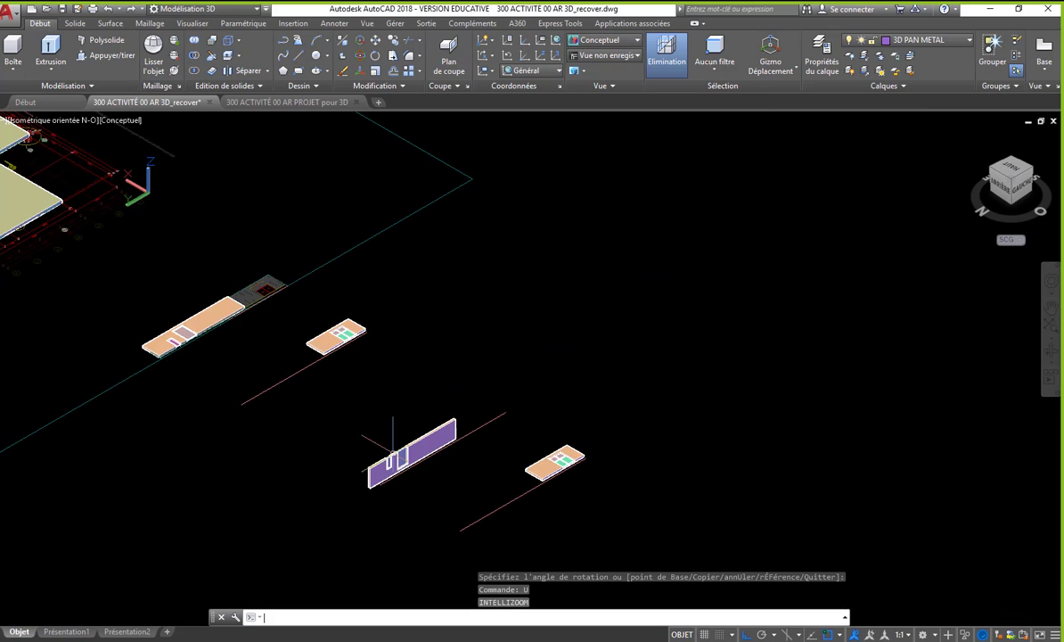
scroll(354, 487, up, 2)
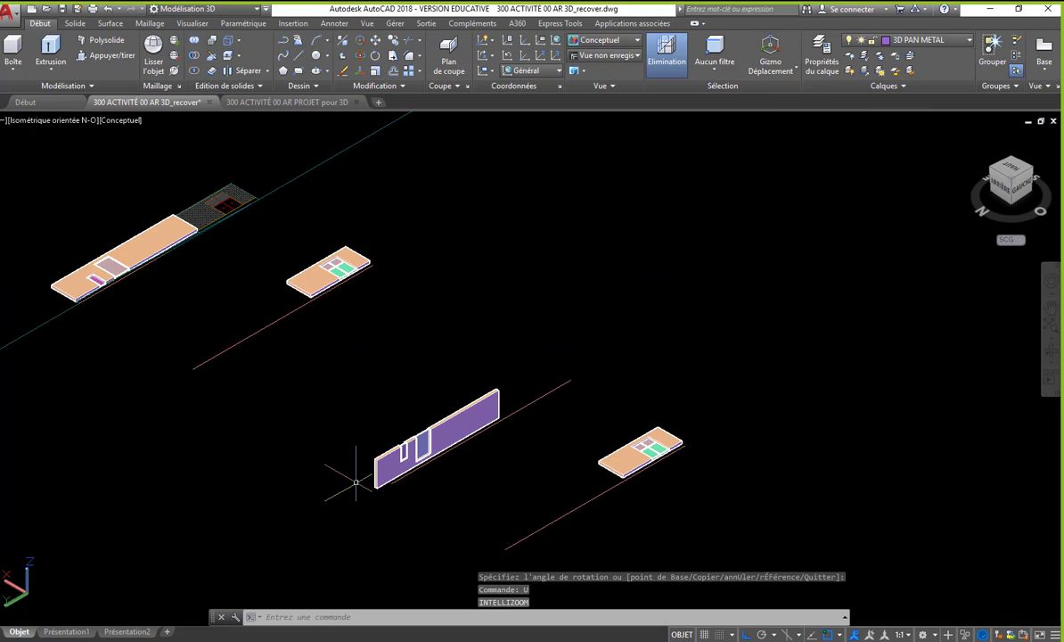
scroll(355, 482, down, 4)
text(u)
key(Return)
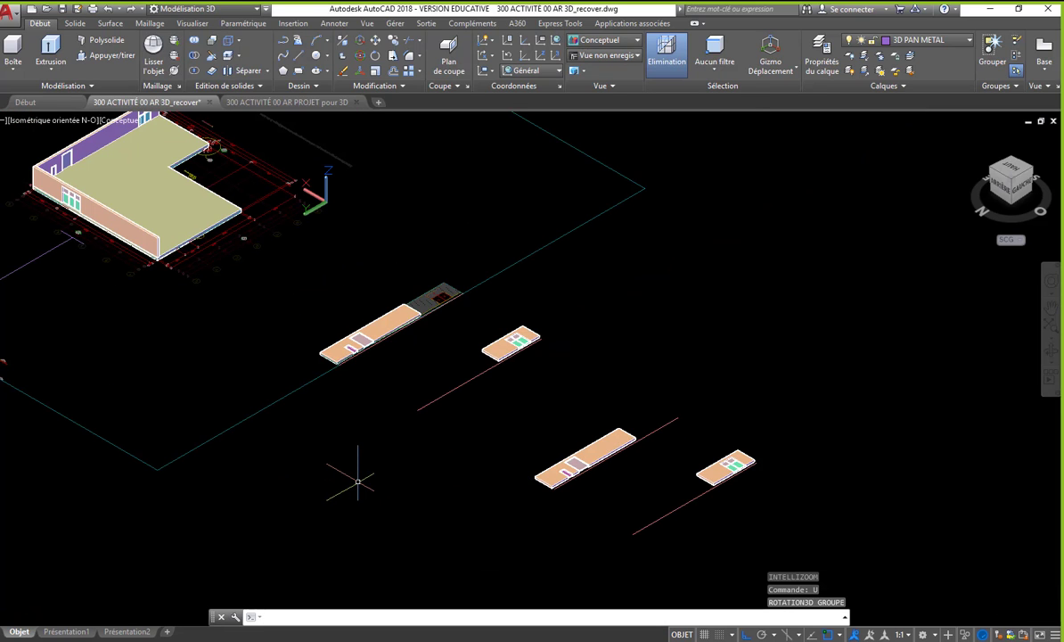
- Rotate the copied long wall and its openings upright about the lengthwise axis, with the door at its base
click(359, 57)
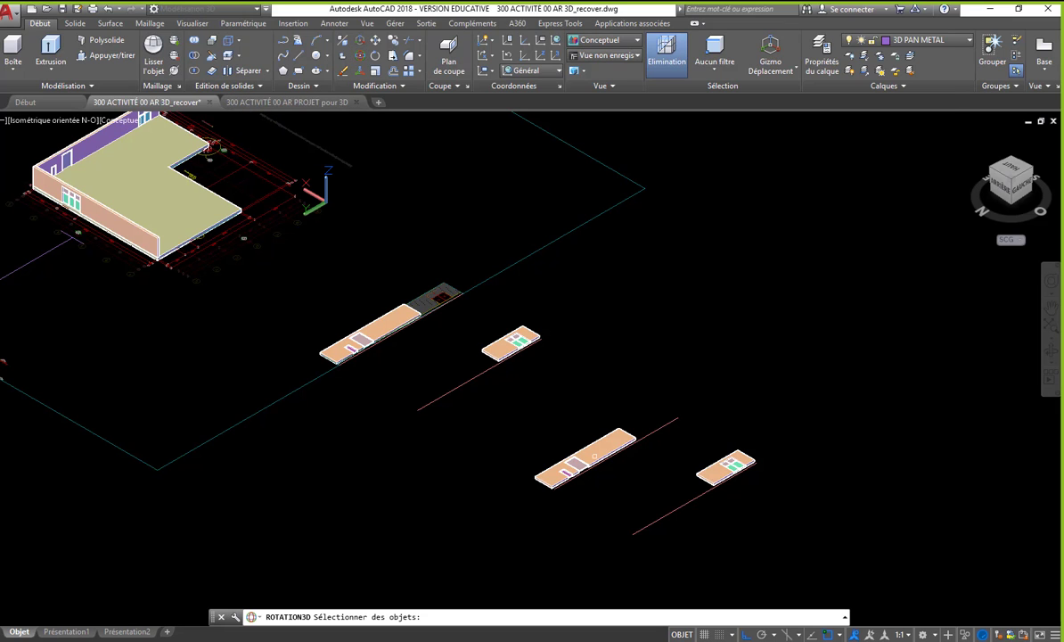
click(514, 386)
click(658, 521)
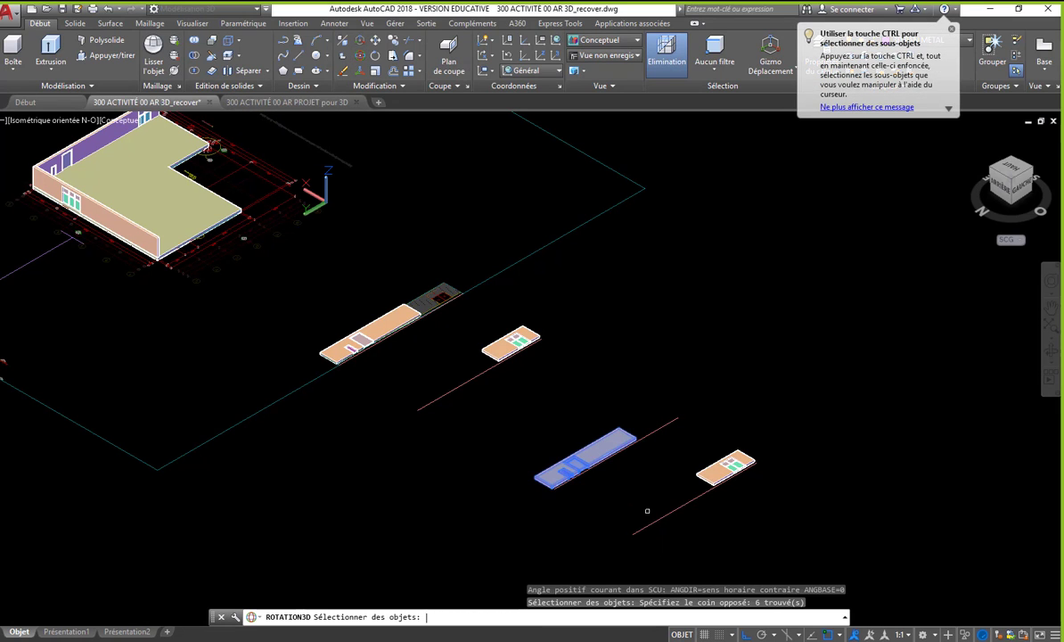
key(Return)
scroll(612, 482, up, 6)
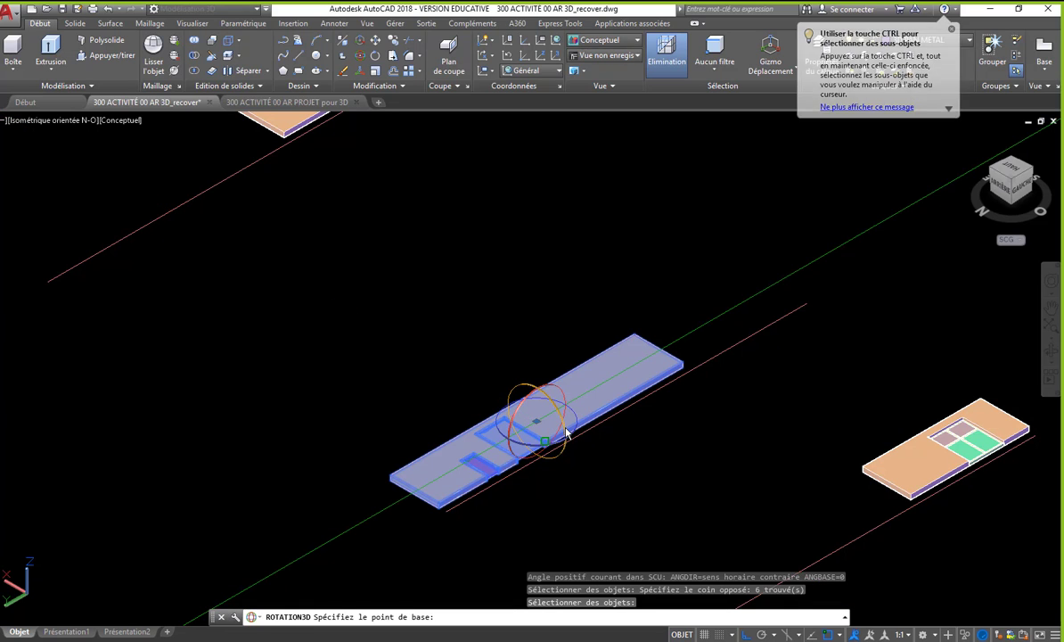
click(565, 432)
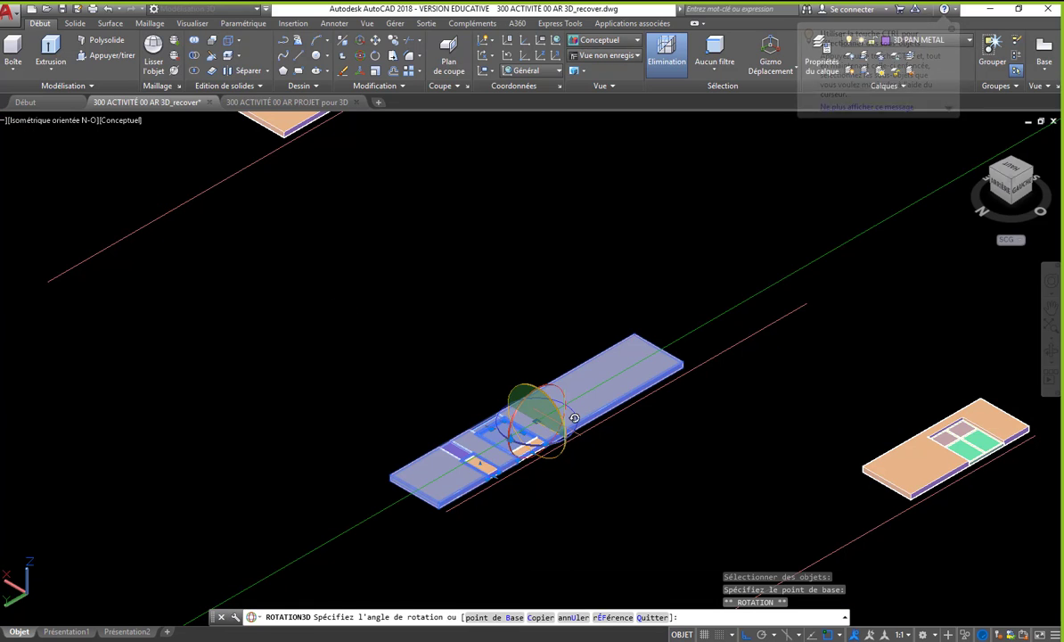
click(544, 321)
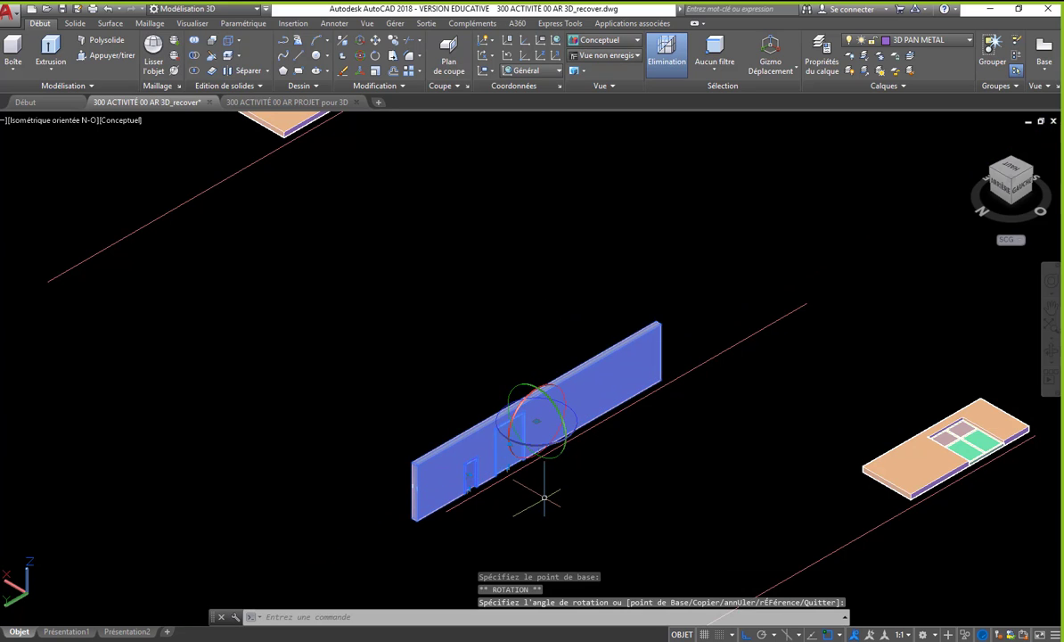
key(Escape)
scroll(541, 486, up, 2)
middle_drag(541, 486, 399, 423)
scroll(399, 422, down, 2)
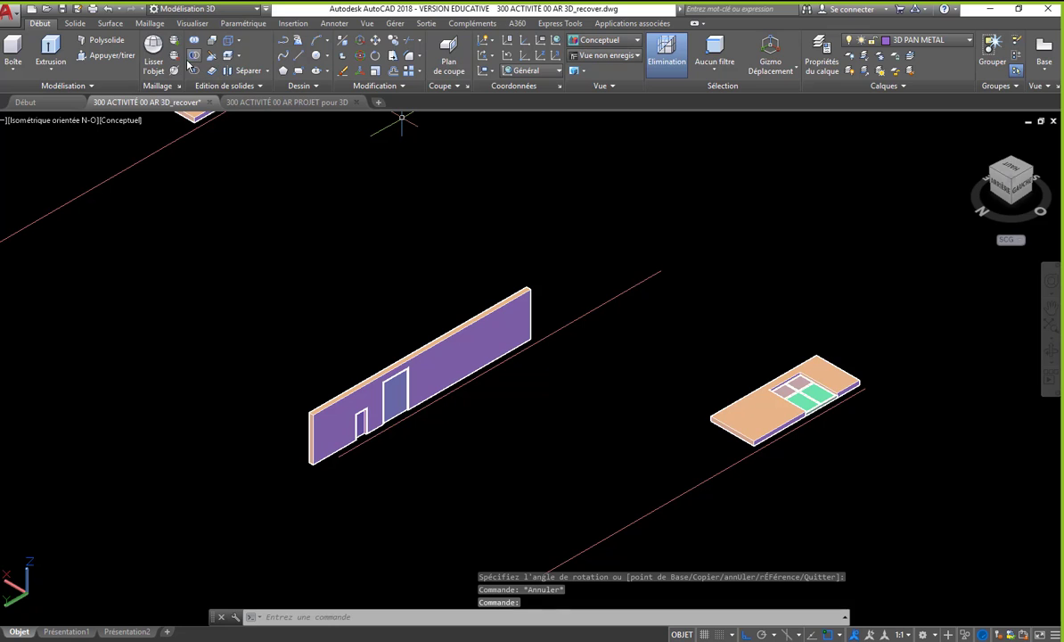
- Rotate the copied short wall with its four-pane window upright about its lengthwise axis, matching the long wall's orientation
click(360, 55)
click(644, 271)
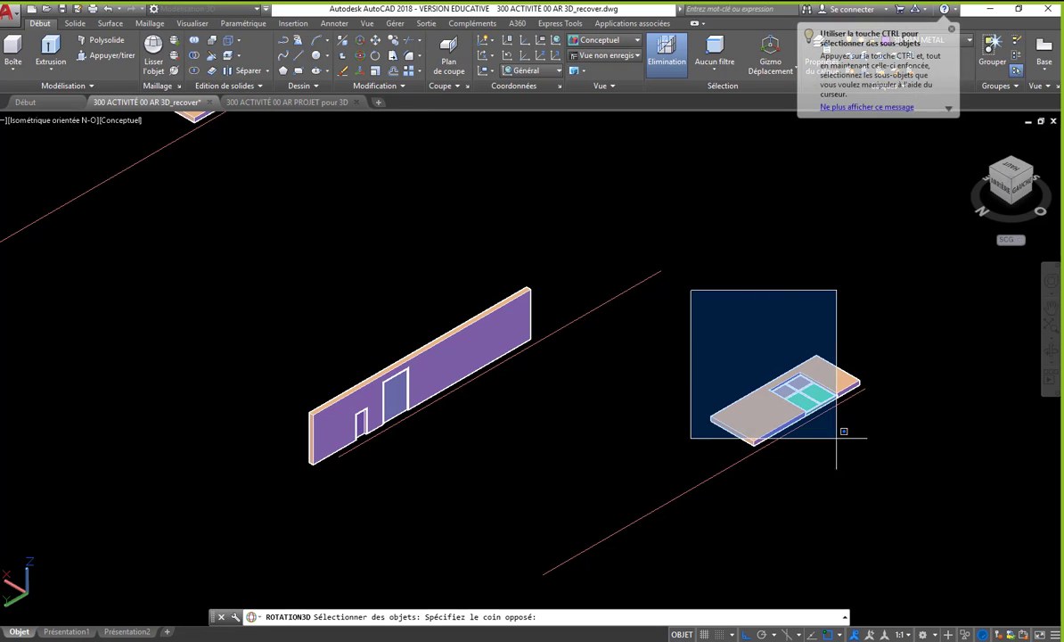
click(865, 499)
key(Return)
scroll(857, 470, up, 3)
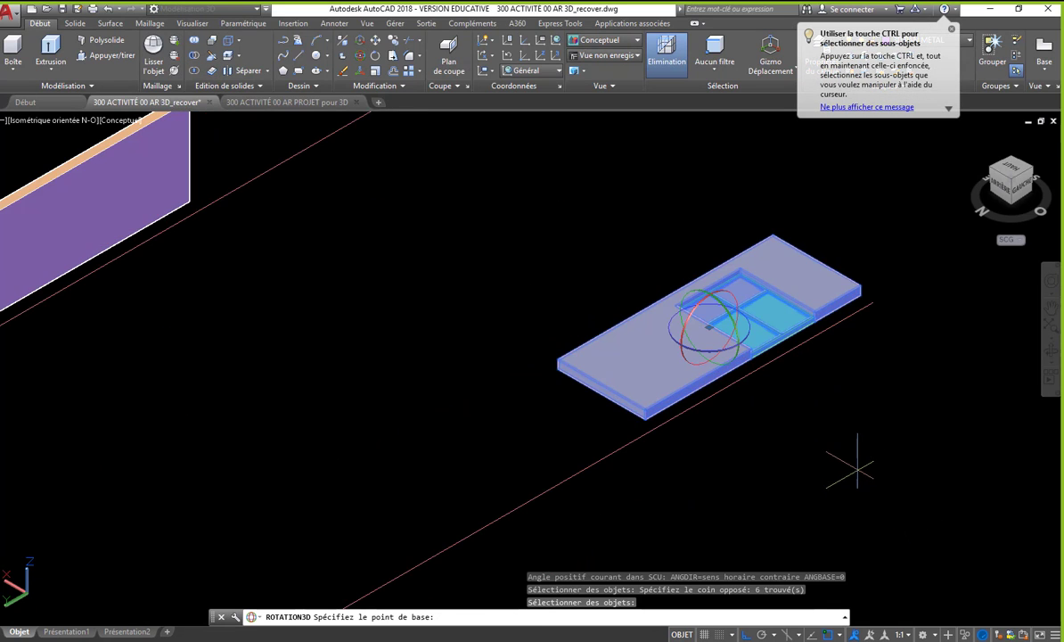
scroll(737, 361, down, 4)
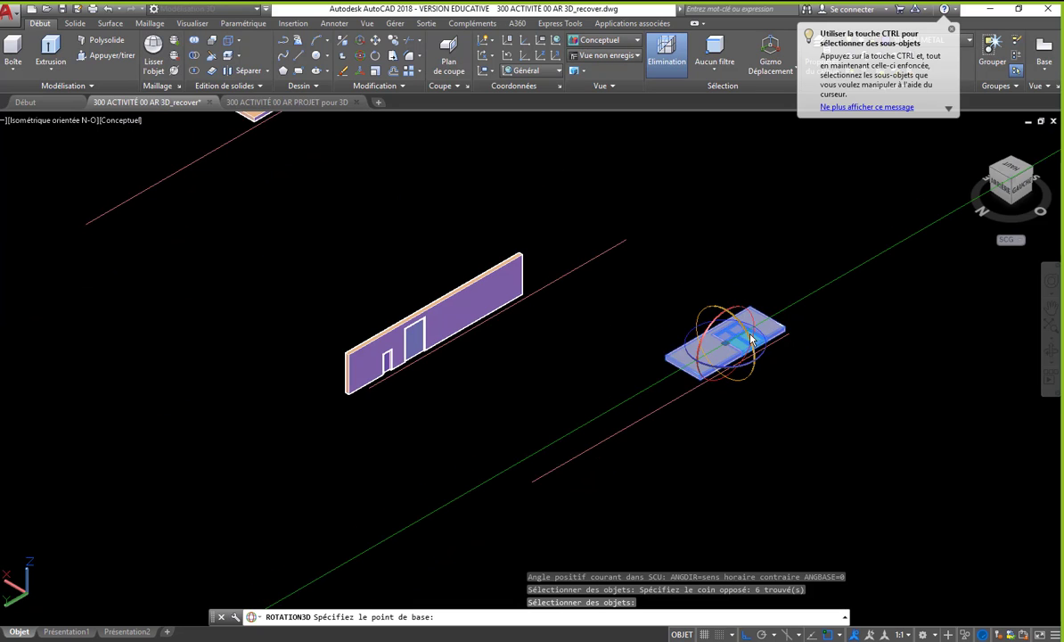
click(750, 338)
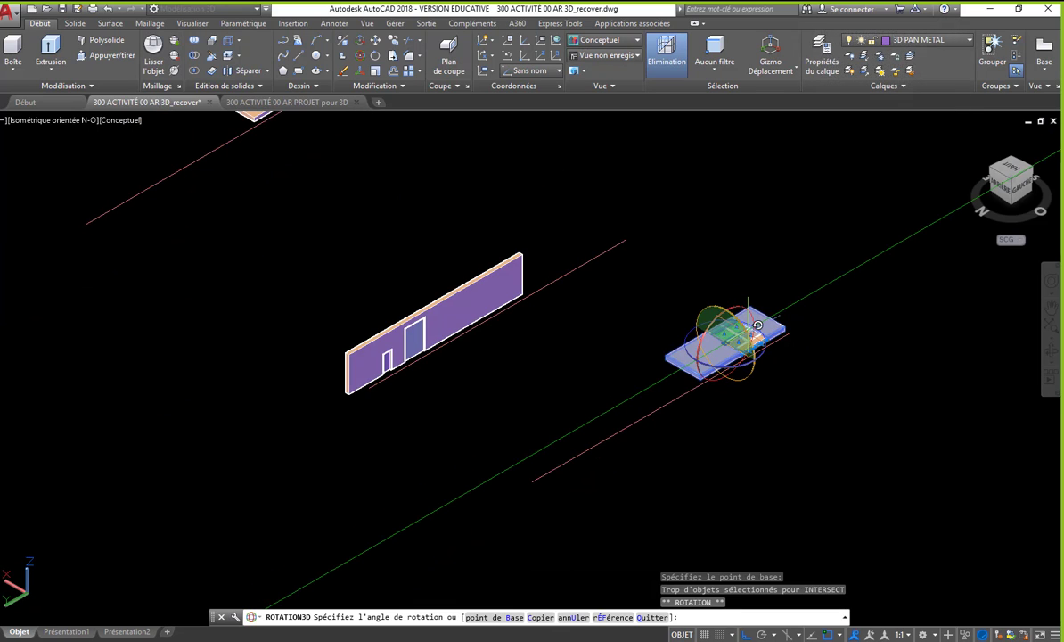
click(755, 333)
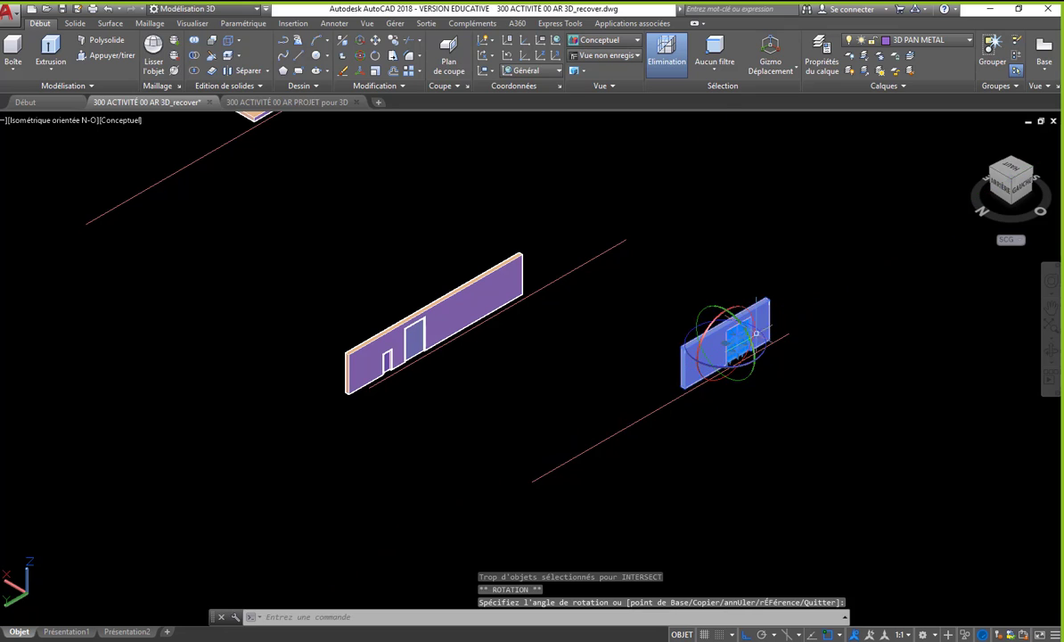
key(Escape)
scroll(790, 432, down, 2)
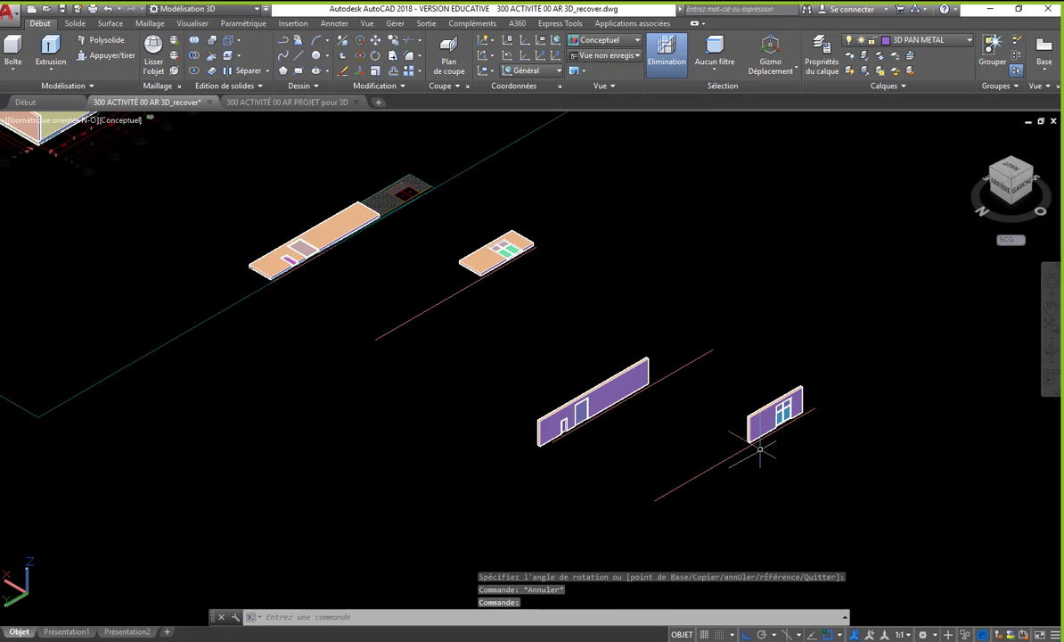
- Move the flat short wall with its four-pane window back against the end of the flat long wall, corner to corner
middle_drag(485, 330, 611, 442)
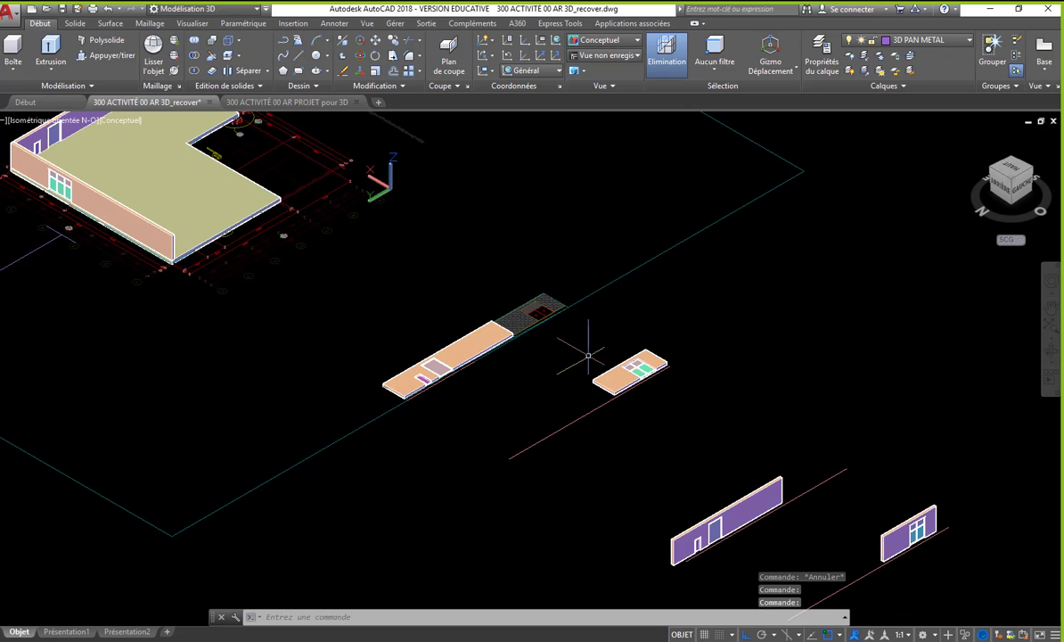
text(DP)
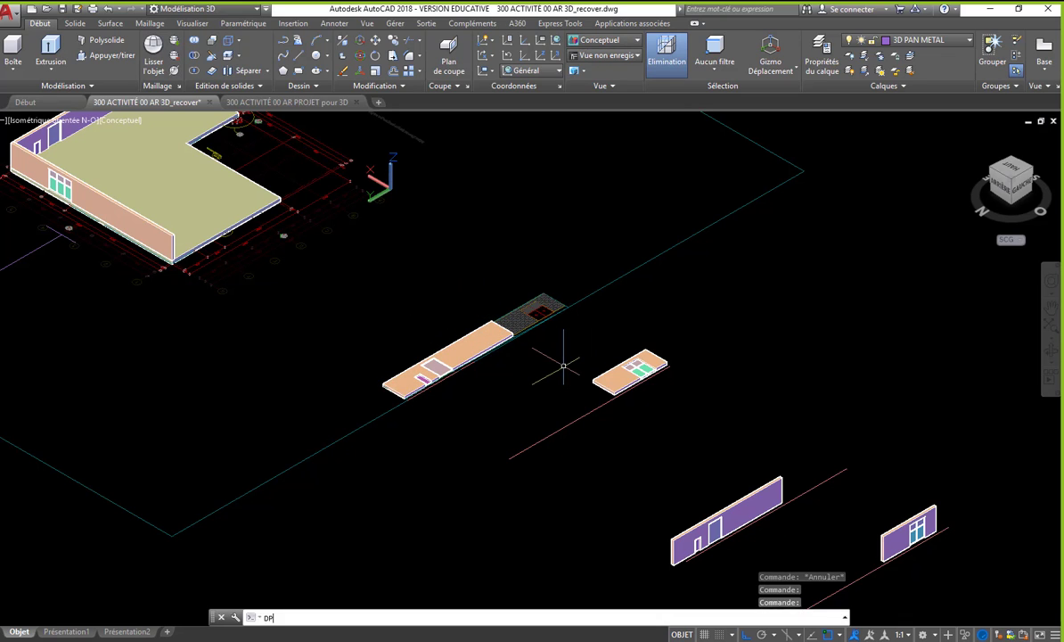
key(Return)
click(569, 324)
click(690, 426)
scroll(626, 399, up, 5)
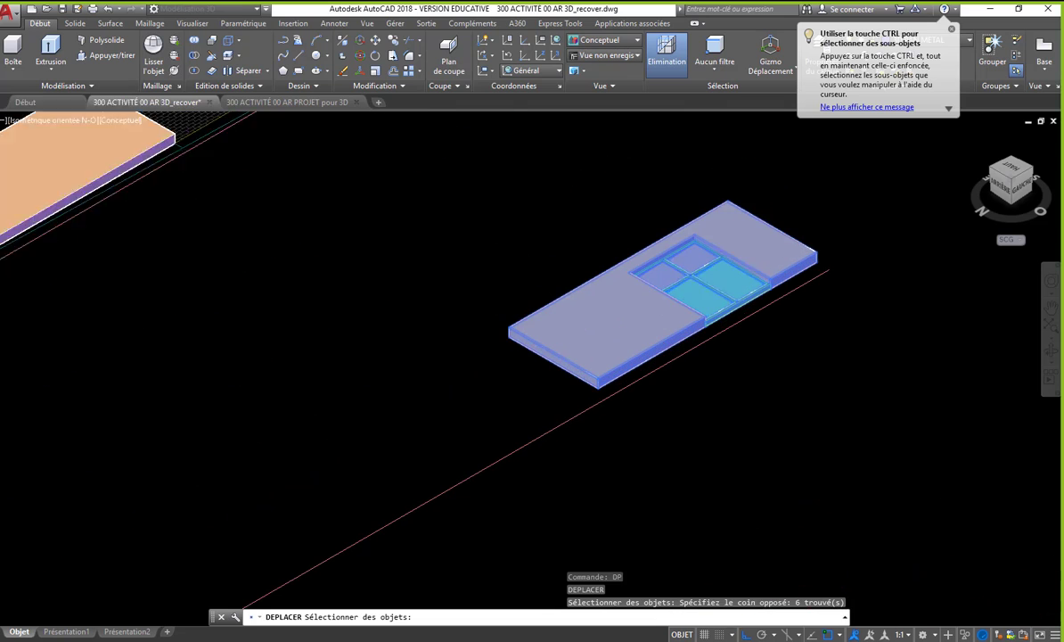
key(Return)
scroll(583, 392, down, 3)
scroll(571, 394, up, 2)
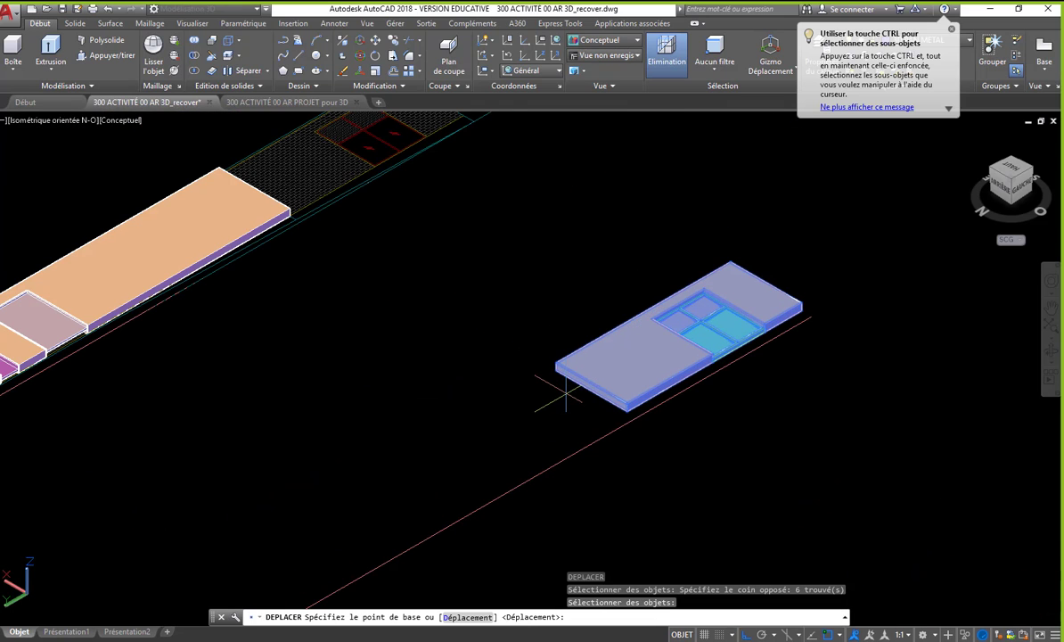
click(556, 363)
scroll(205, 154, up, 6)
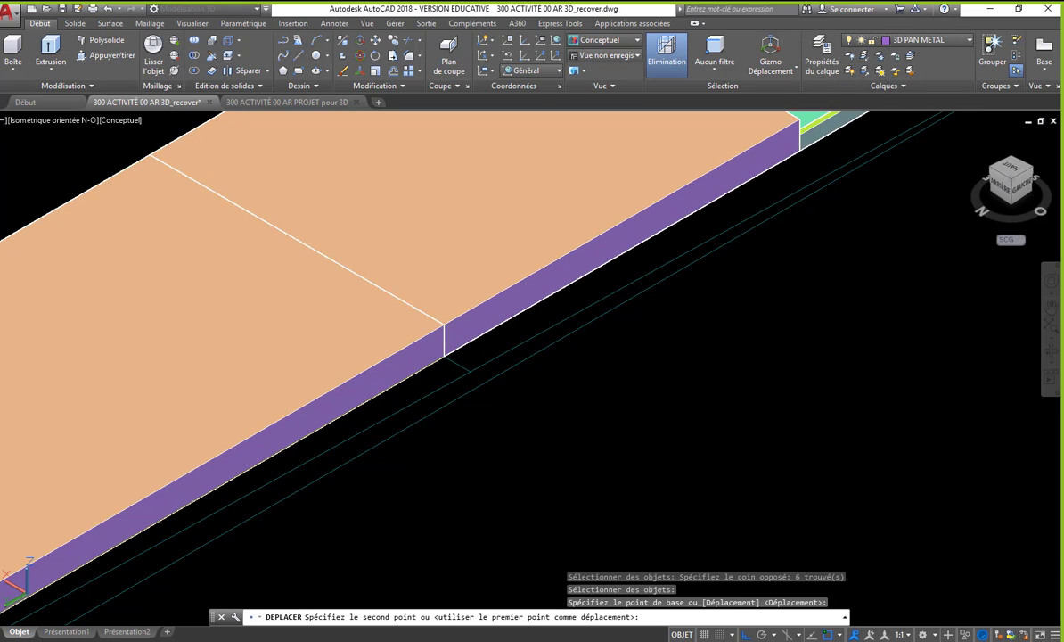
click(444, 326)
scroll(431, 303, down, 8)
- Delete the leftover construction line beside the flat facade walls
click(597, 410)
click(515, 337)
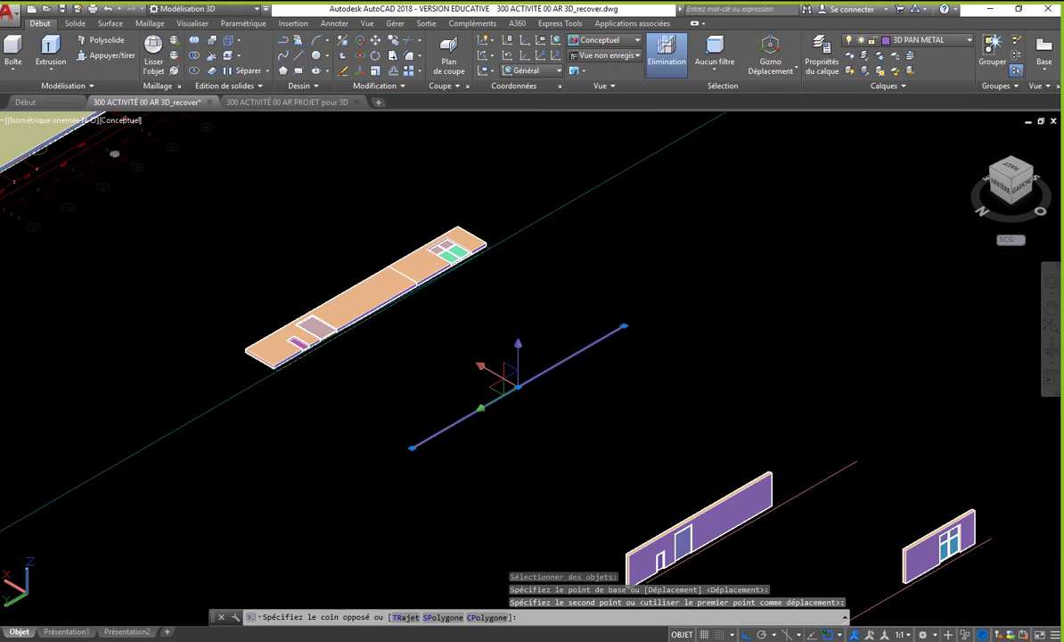
key(Delete)
- Move the upright long wall and its openings from its bottom outer corner onto the slab's top corner at the end of the three-pane window wall
scroll(631, 410, down, 4)
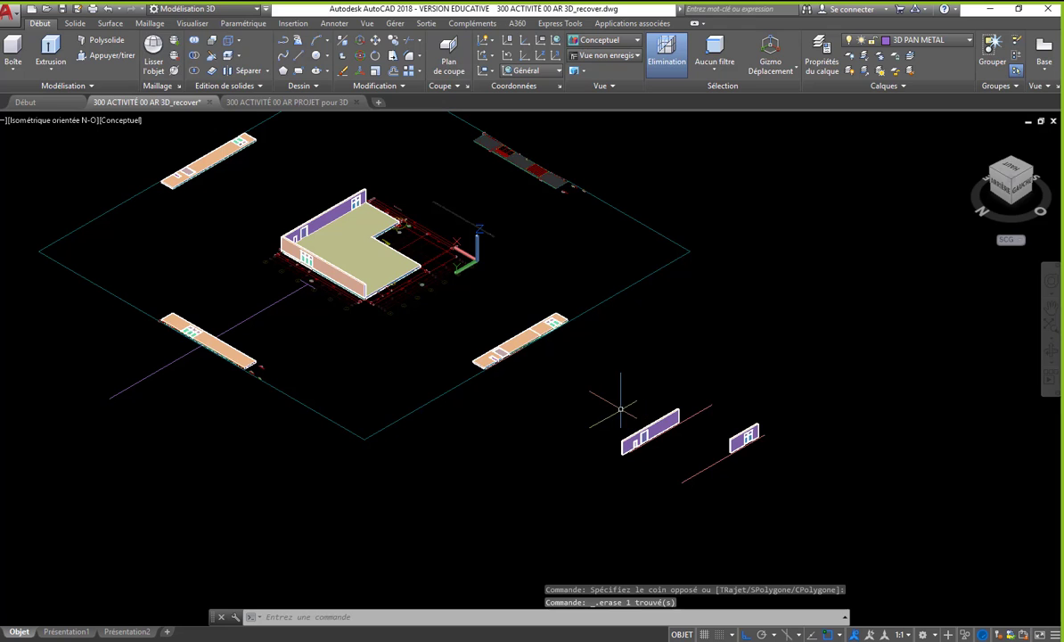
text(d)
key(Return)
scroll(579, 375, up, 3)
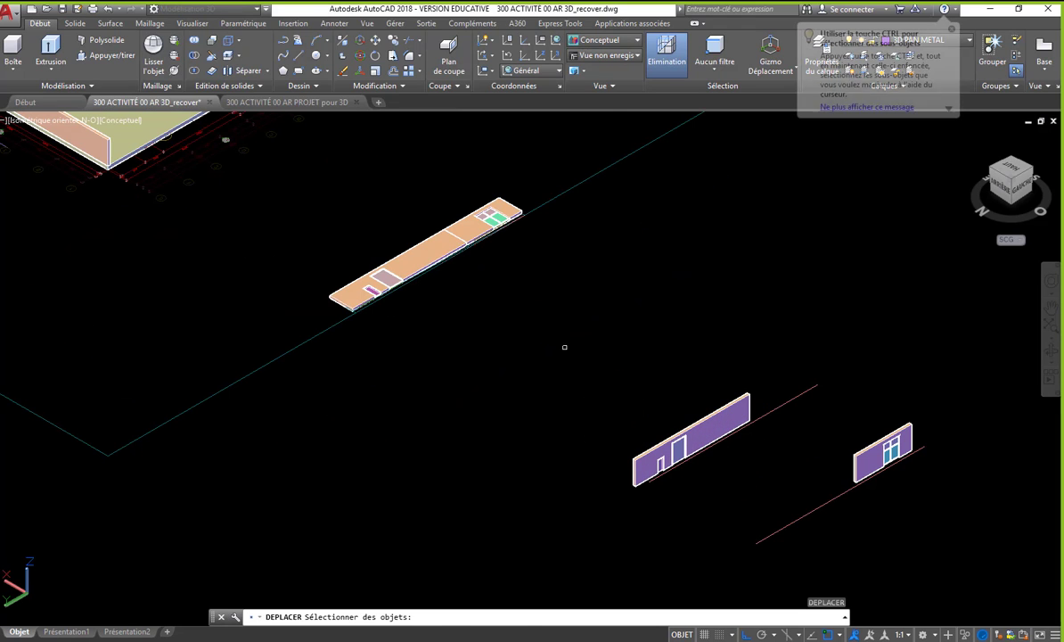
click(562, 324)
click(724, 488)
scroll(659, 481, up, 5)
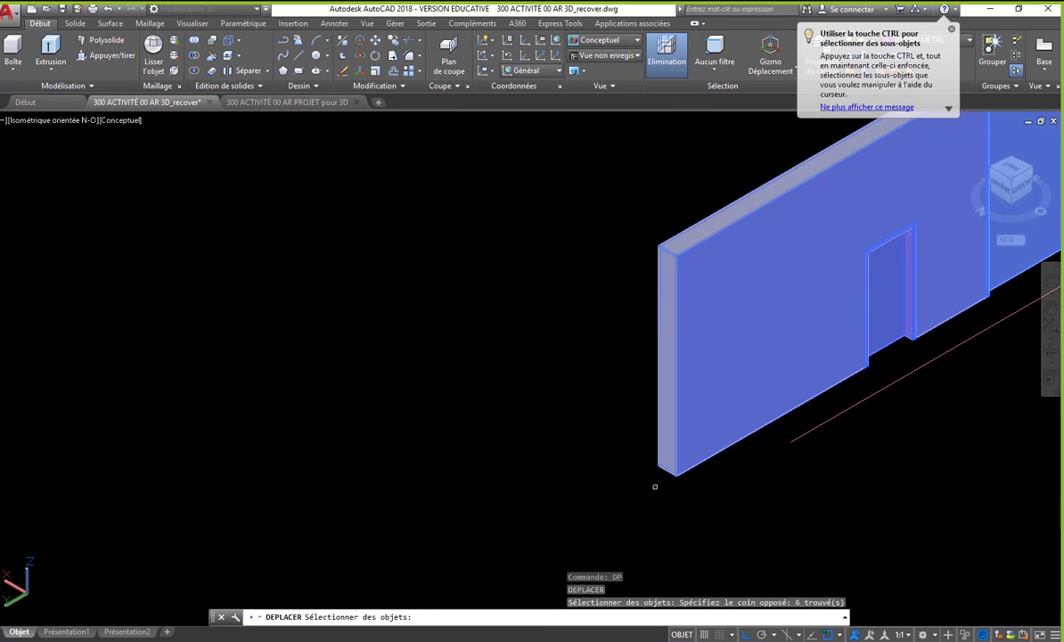
key(Return)
click(676, 475)
scroll(681, 473, down, 5)
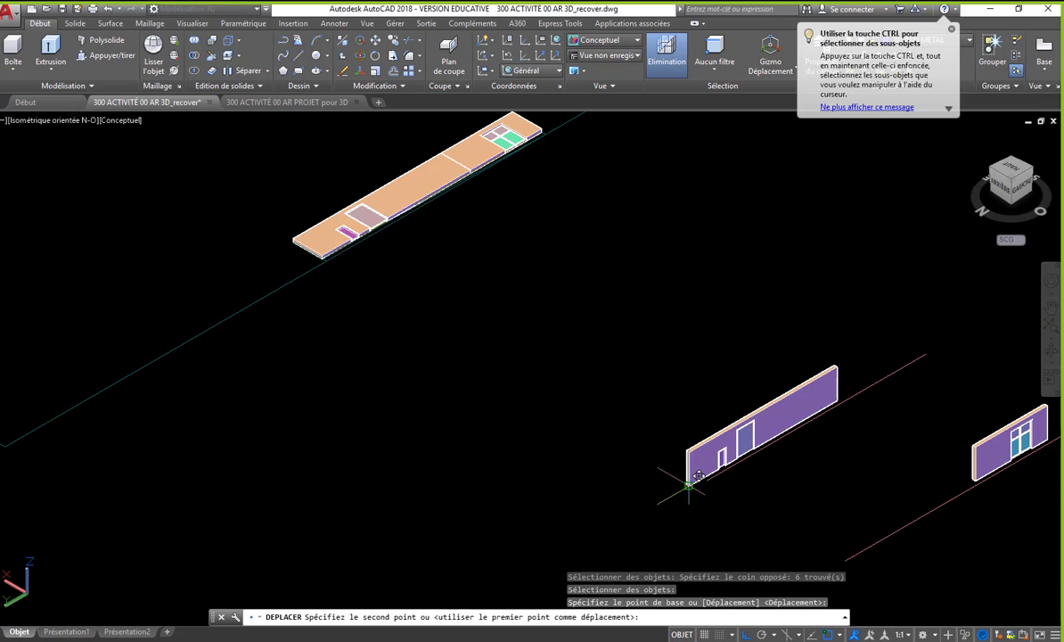
scroll(575, 354, down, 2)
scroll(421, 251, up, 8)
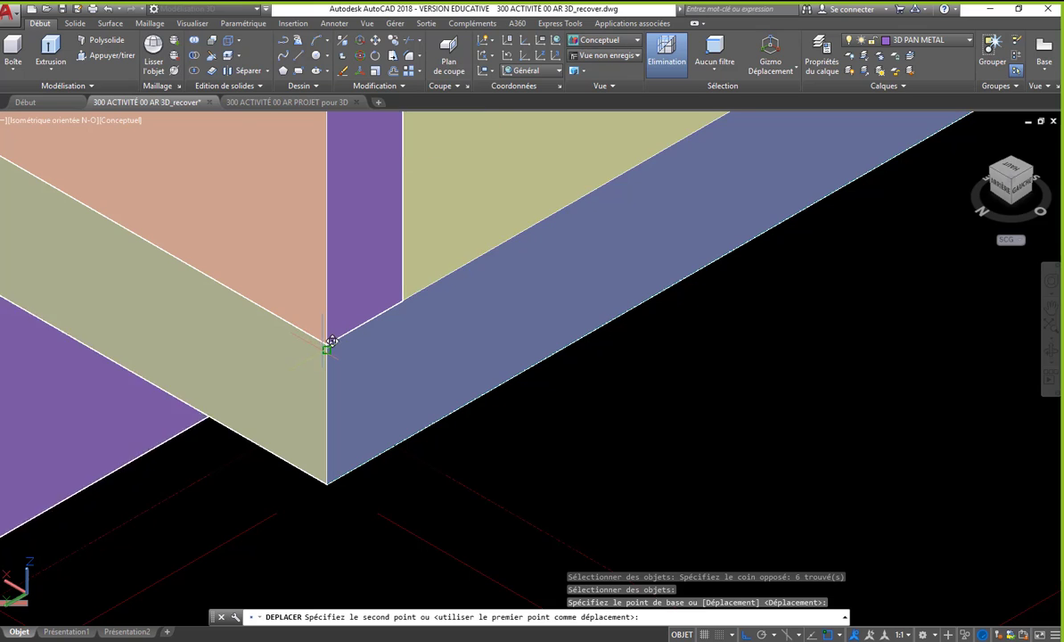
scroll(331, 340, up, 4)
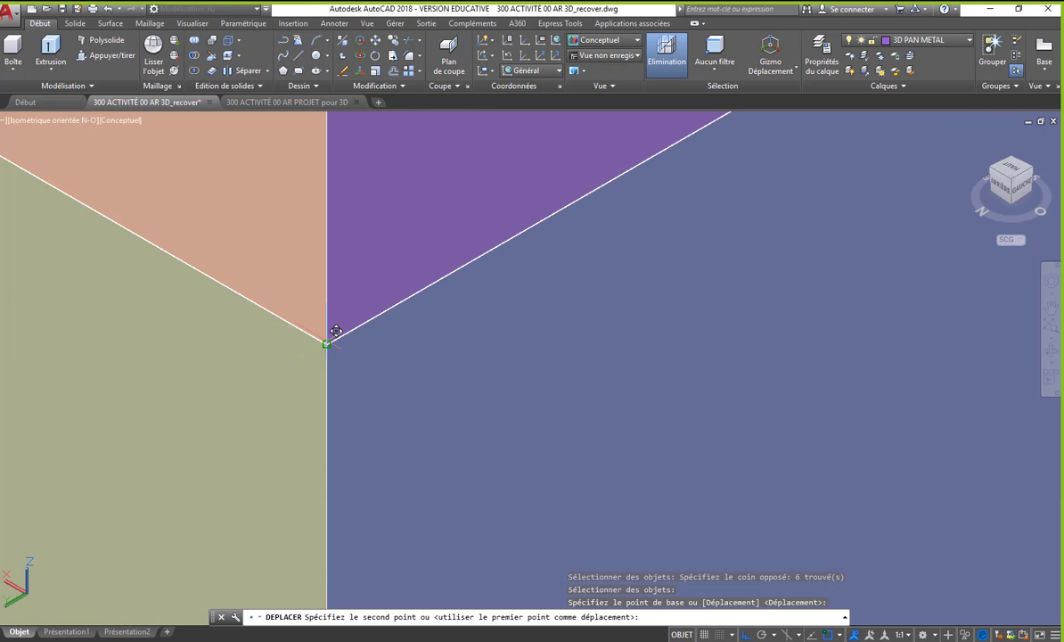
click(336, 334)
scroll(336, 335, down, 10)
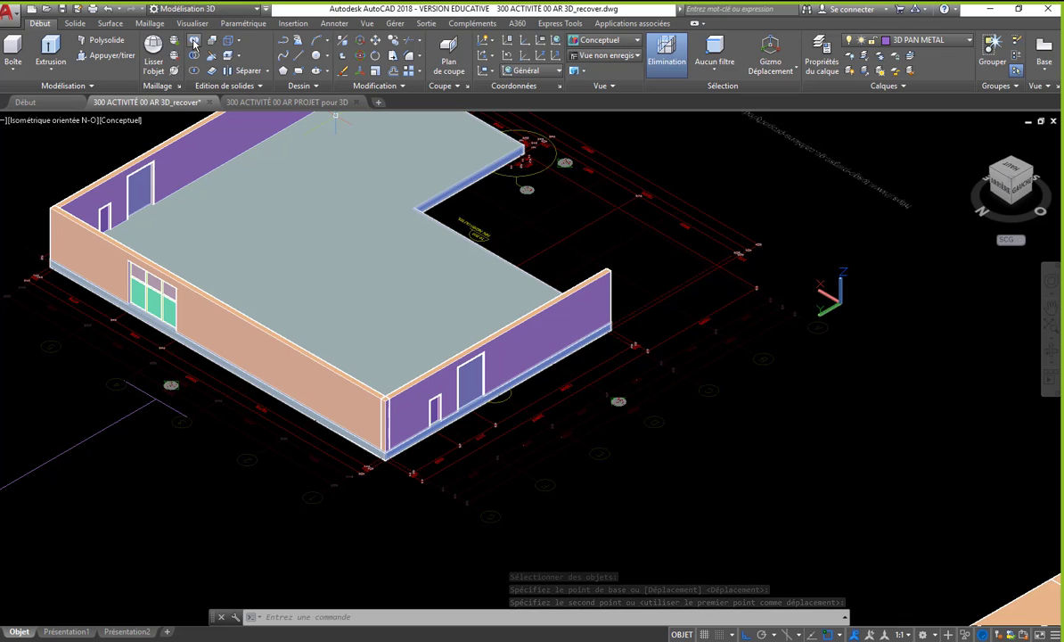
- Unite the placed long wall with the existing joined facade walls into one solid using Union
click(195, 44)
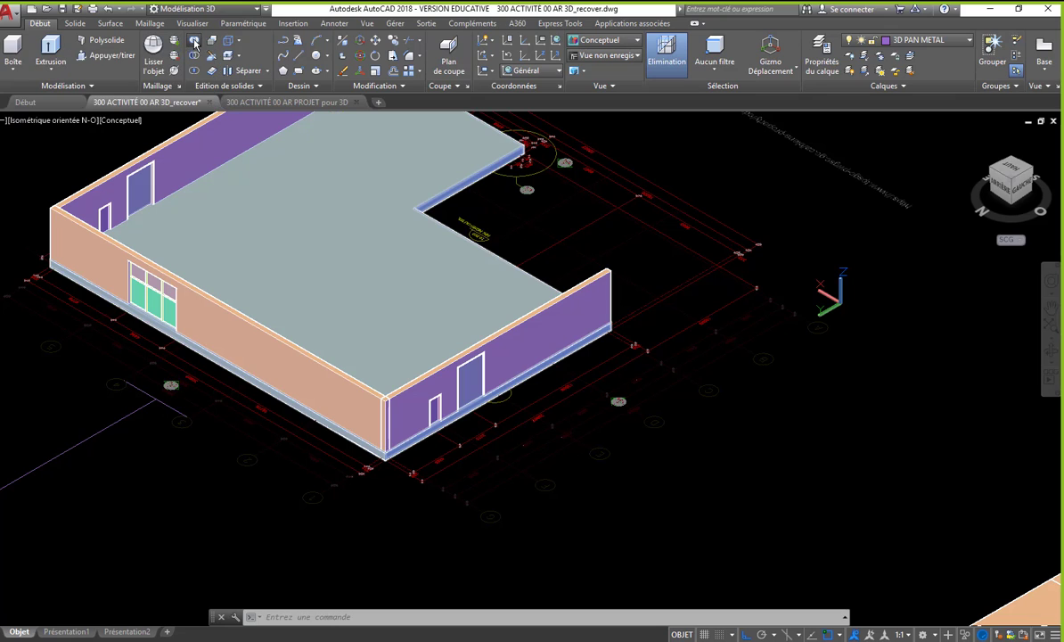
click(279, 342)
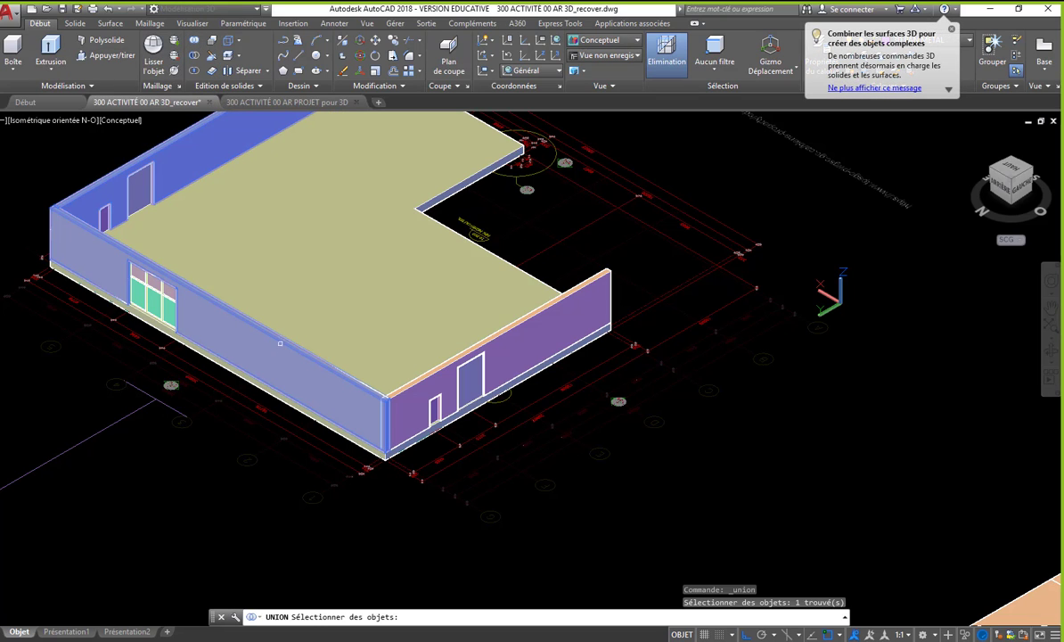
click(594, 274)
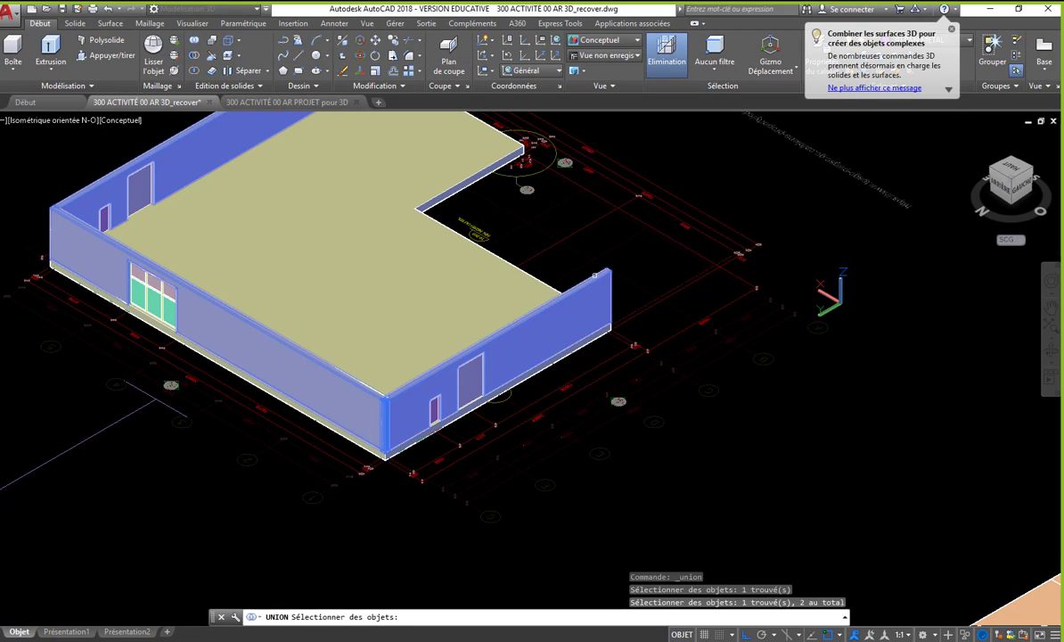
key(Return)
scroll(406, 418, up, 6)
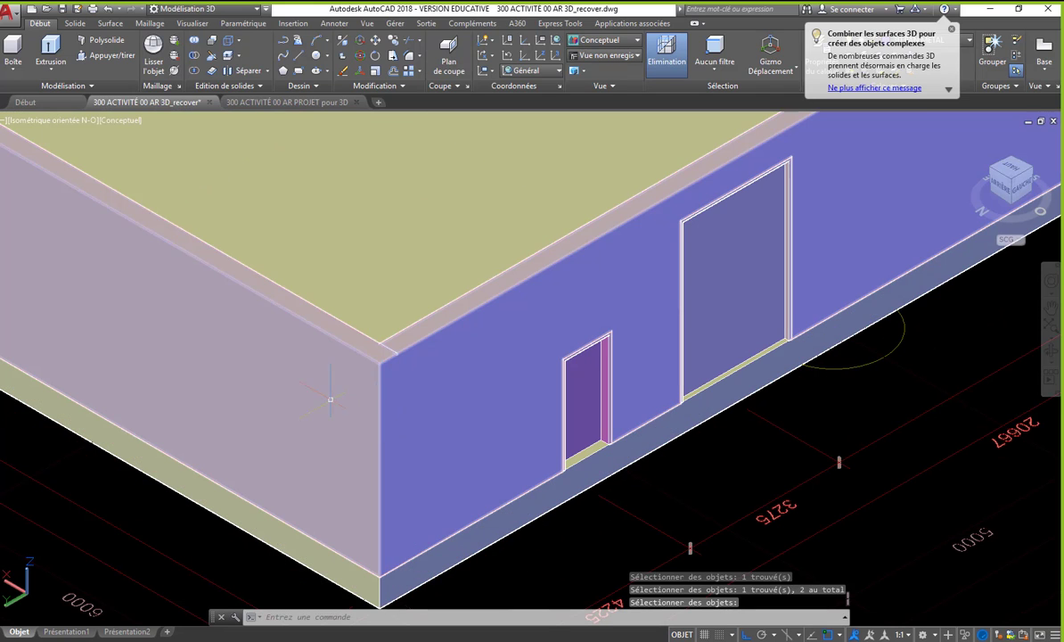
scroll(405, 417, down, 8)
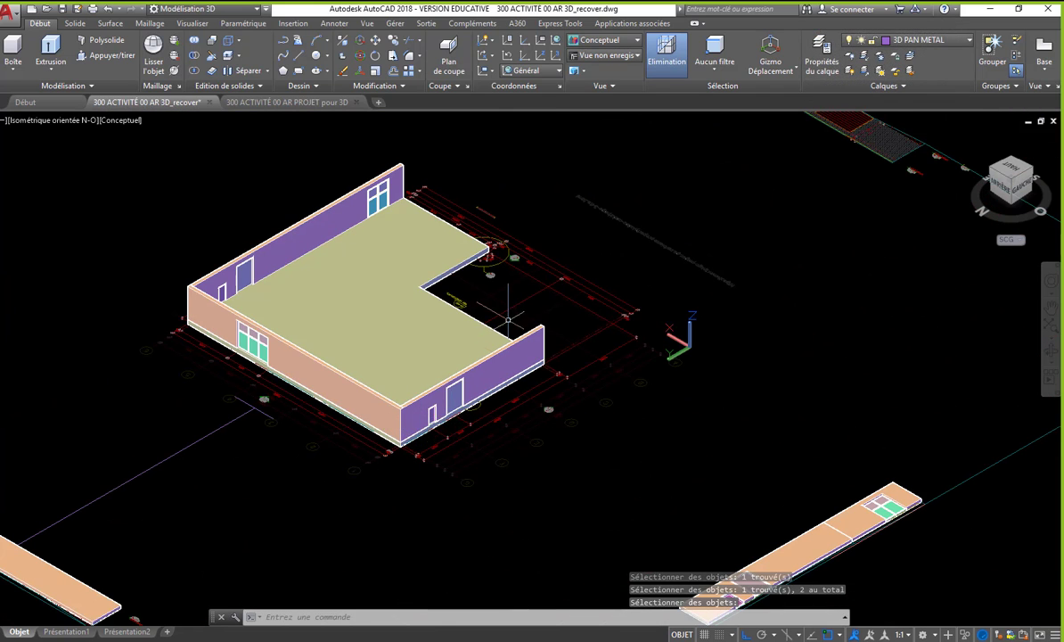
- Move the upright short wall with its four-pane window from its bottom outer corner onto the slab's top corner at the recessed edge
scroll(506, 313, down, 2)
middle_drag(504, 307, 368, 290)
middle_drag(534, 376, 510, 344)
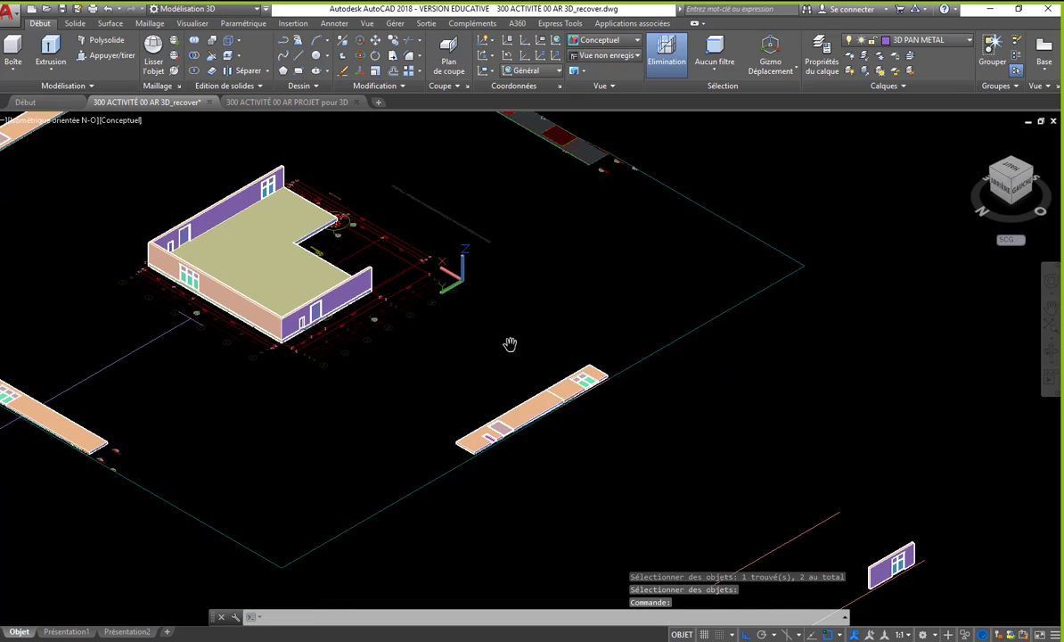
text(d)
key(Return)
click(813, 461)
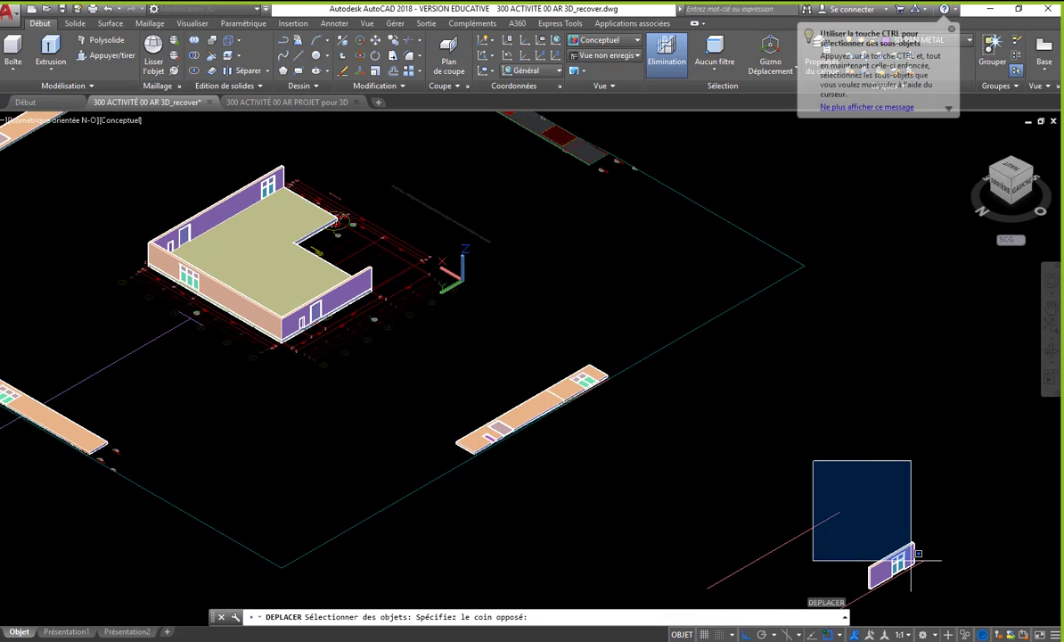
click(911, 560)
key(Return)
scroll(909, 557, up, 8)
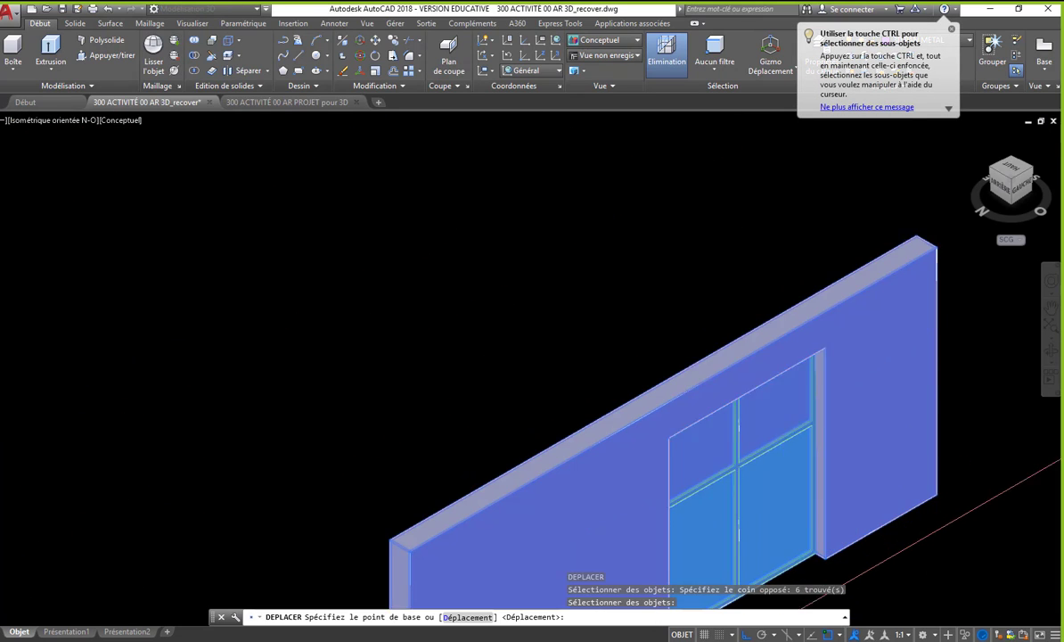
scroll(938, 493, up, 2)
click(938, 493)
scroll(939, 499, down, 10)
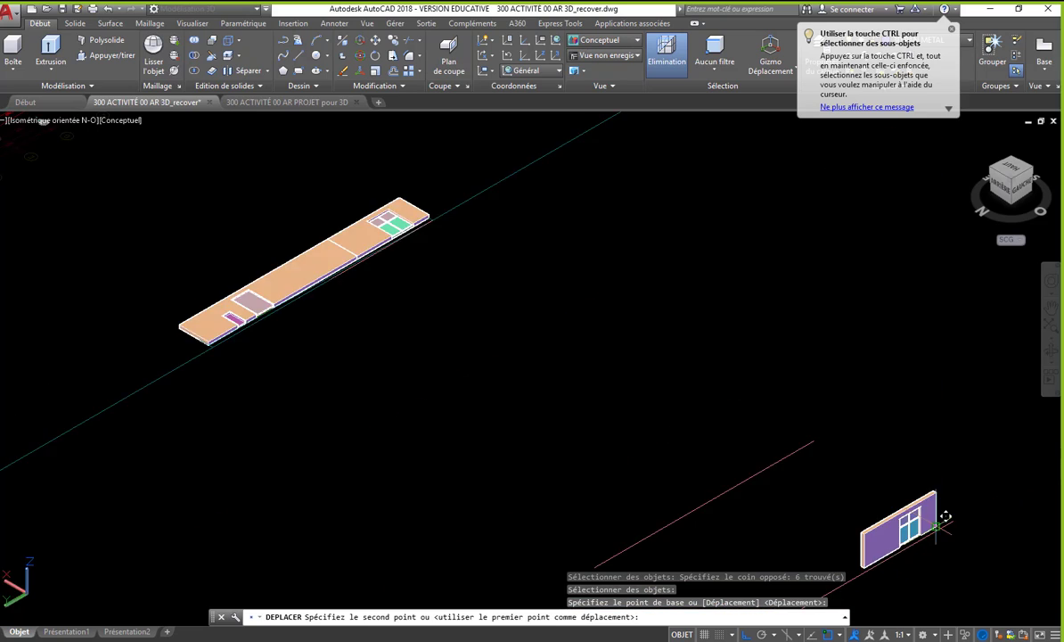
scroll(578, 319, up, 10)
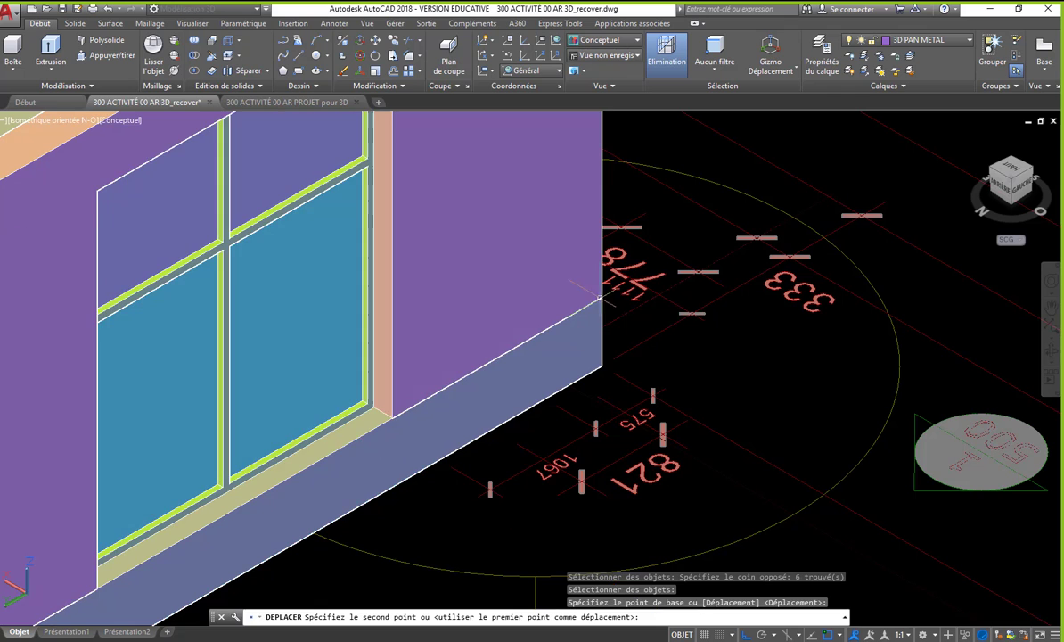
click(604, 291)
scroll(484, 383, down, 4)
scroll(484, 384, down, 4)
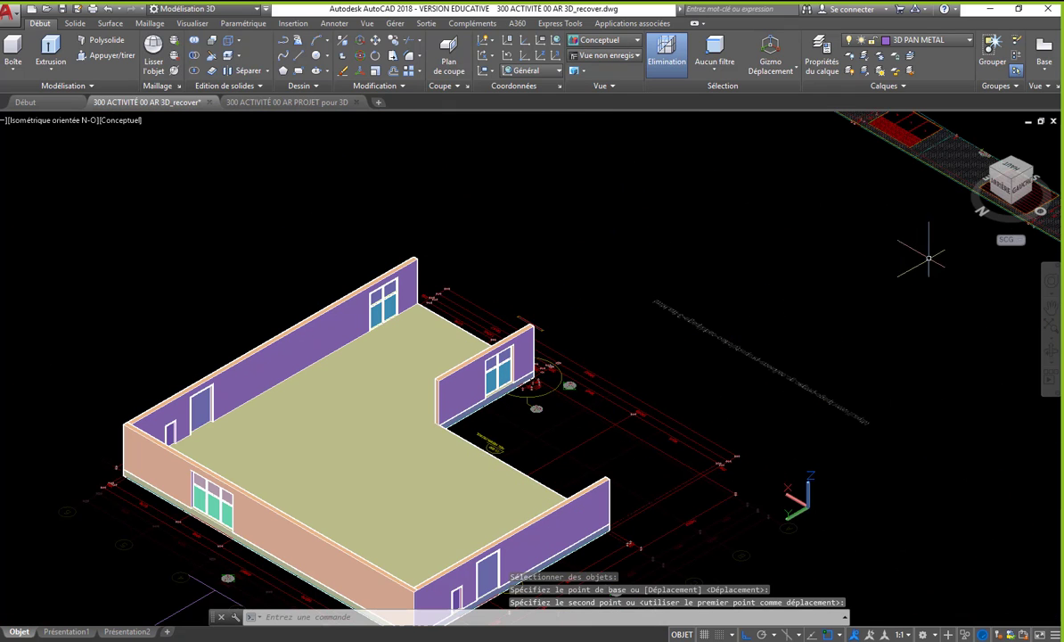
- Switch to the southwest isometric view, framing the building and the surrounding flat facades
click(1034, 175)
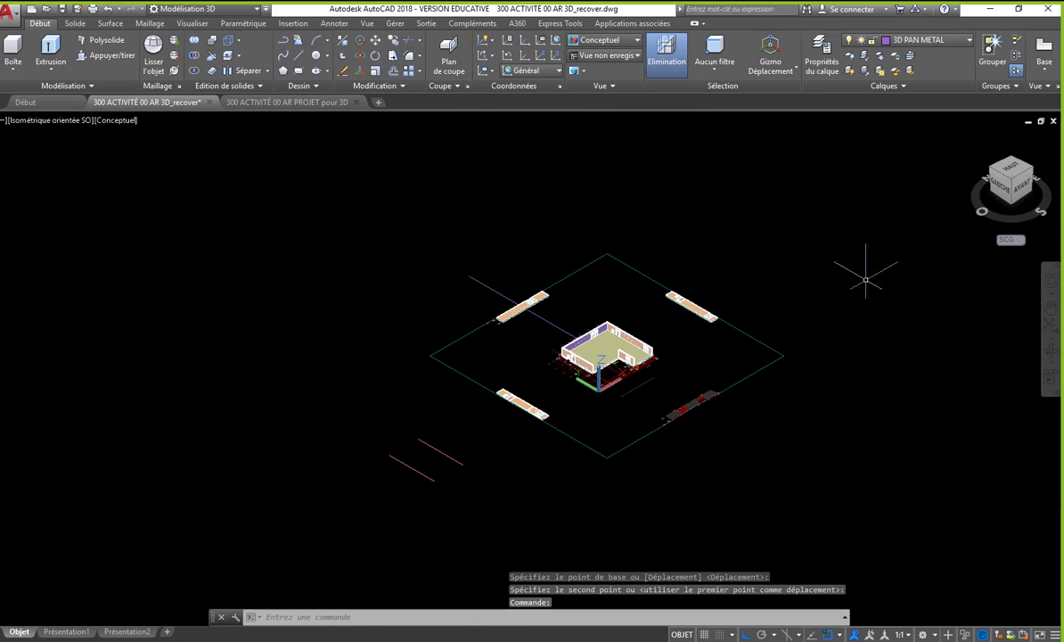
middle_drag(732, 397, 739, 414)
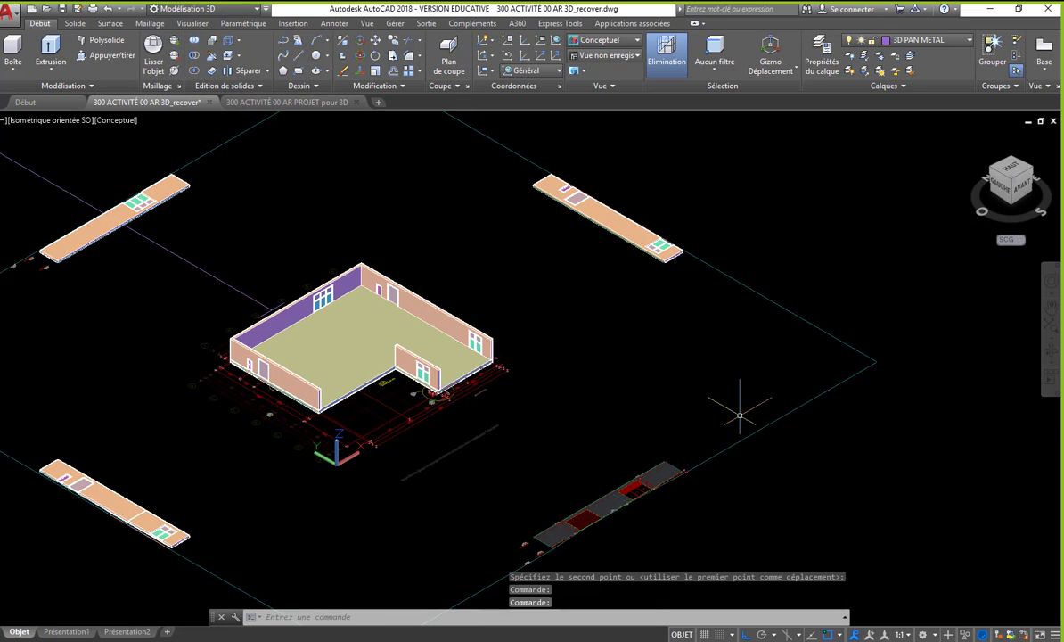